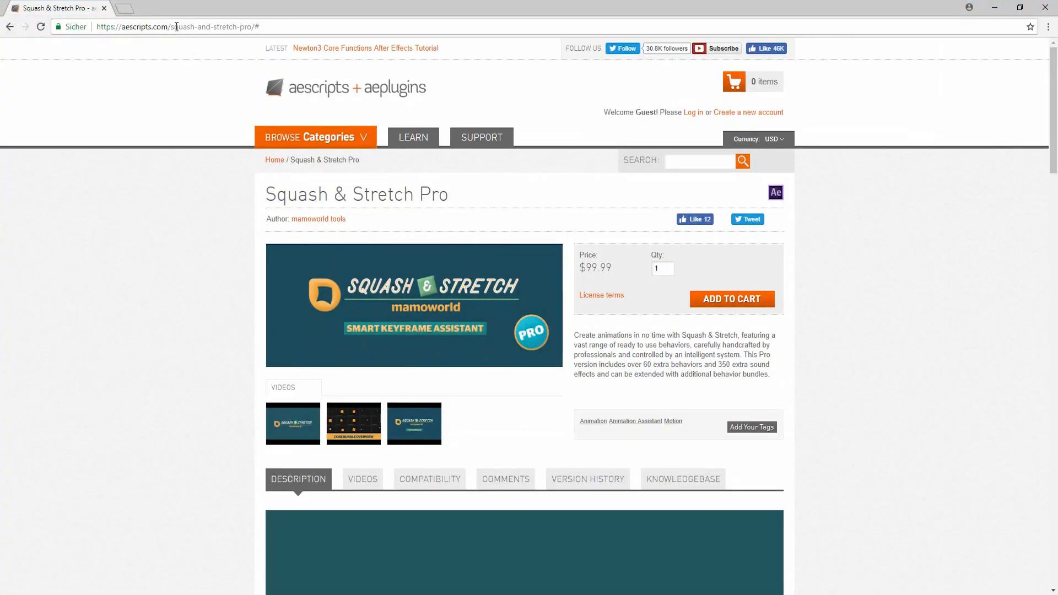
Browse the Squash & Stretch Pro product page, scrolling through its videos and Included Behaviors.
{"action": "left_click_drag", "start_coordinate": [172, 27], "coordinate": [228, 26]}
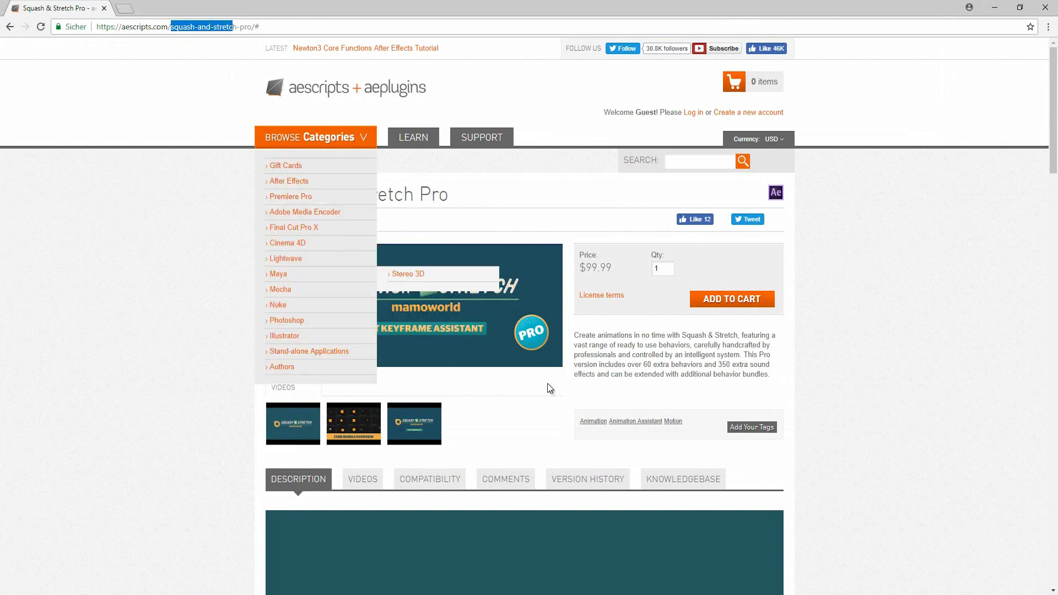
{"action": "left_click", "coordinate": [912, 348]}
{"action": "scroll", "coordinate": [811, 365], "scroll_direction": "down", "scroll_amount": 8}
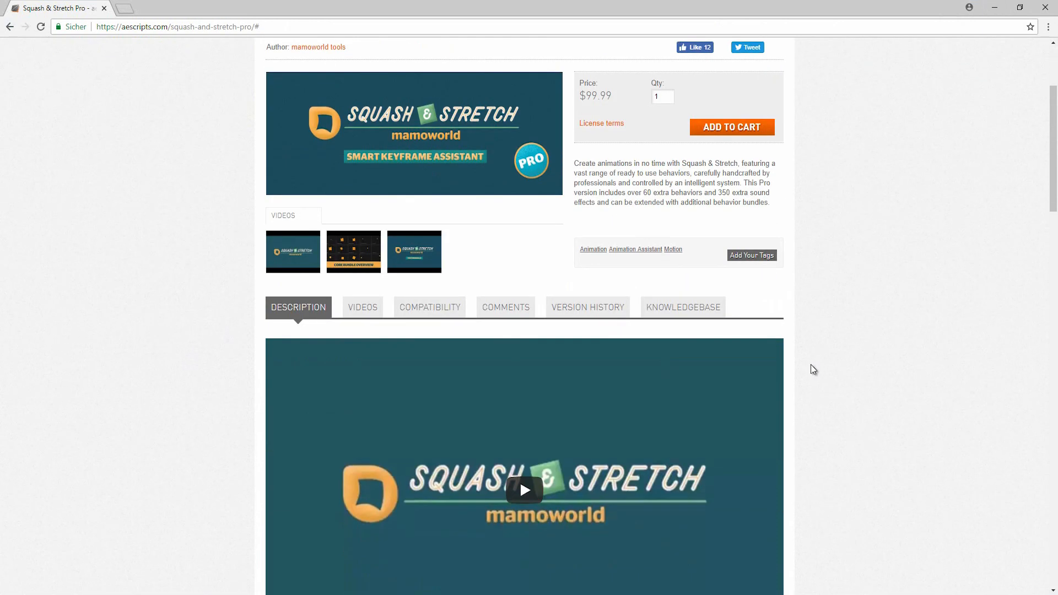
{"action": "scroll", "coordinate": [859, 368], "scroll_direction": "down", "scroll_amount": 4}
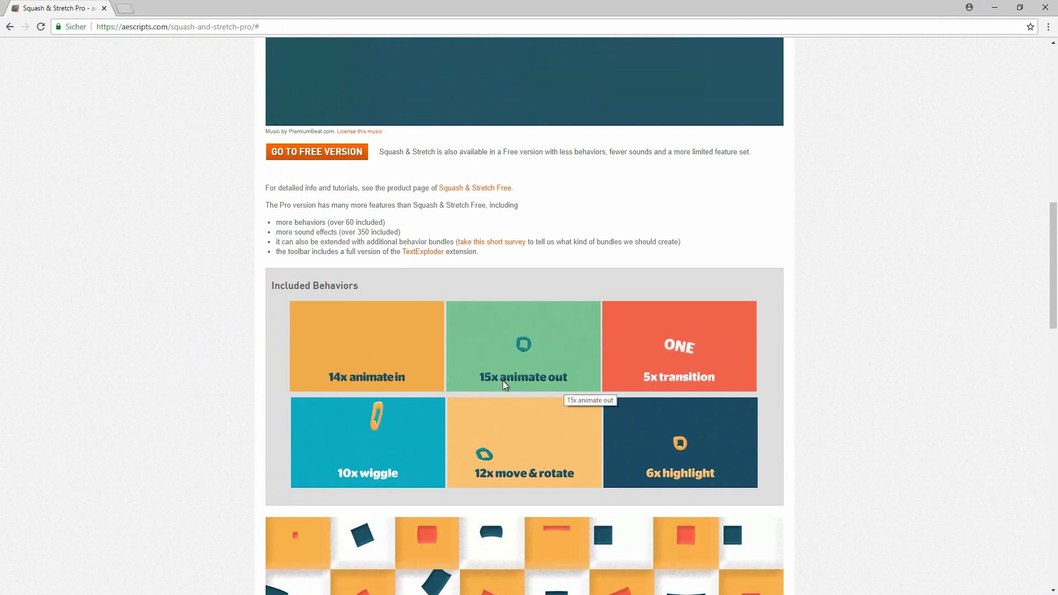
{"action": "scroll", "coordinate": [824, 328], "scroll_direction": "down", "scroll_amount": 4}
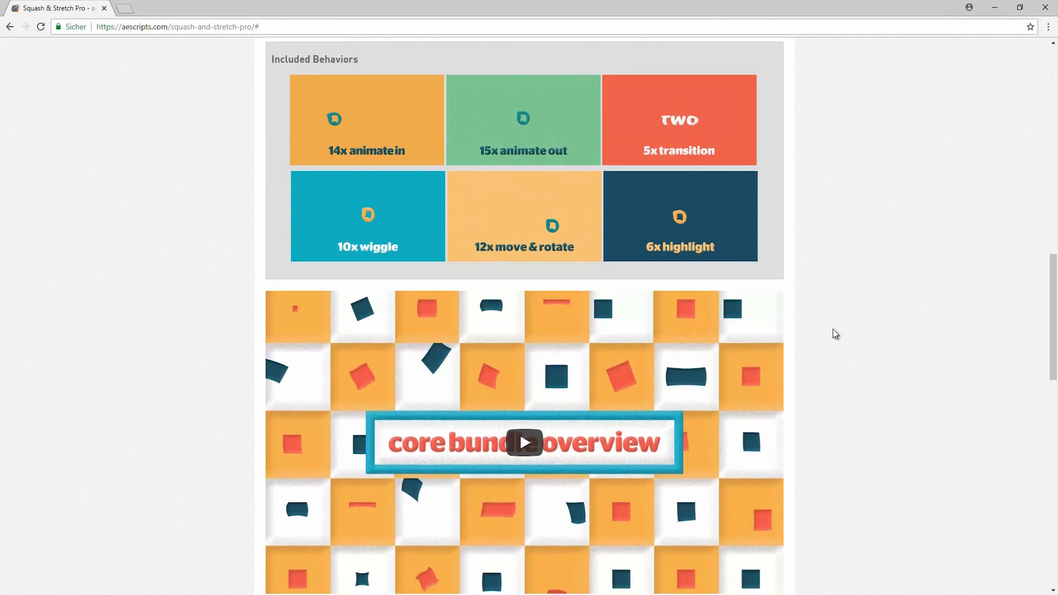
{"action": "scroll", "coordinate": [916, 348], "scroll_direction": "up", "scroll_amount": 8}
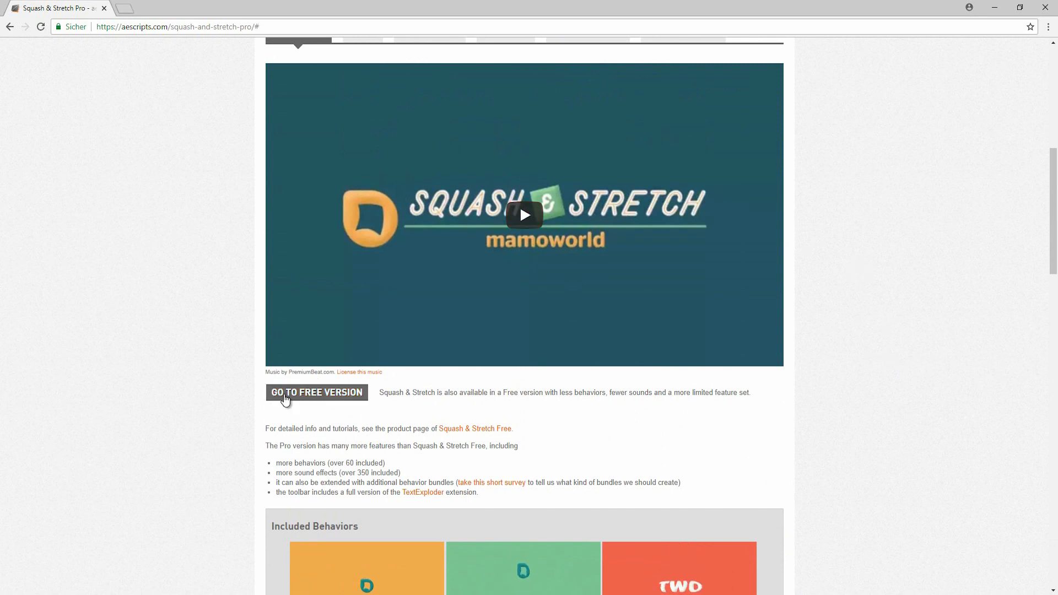
{"action": "scroll", "coordinate": [351, 290], "scroll_direction": "down", "scroll_amount": 2}
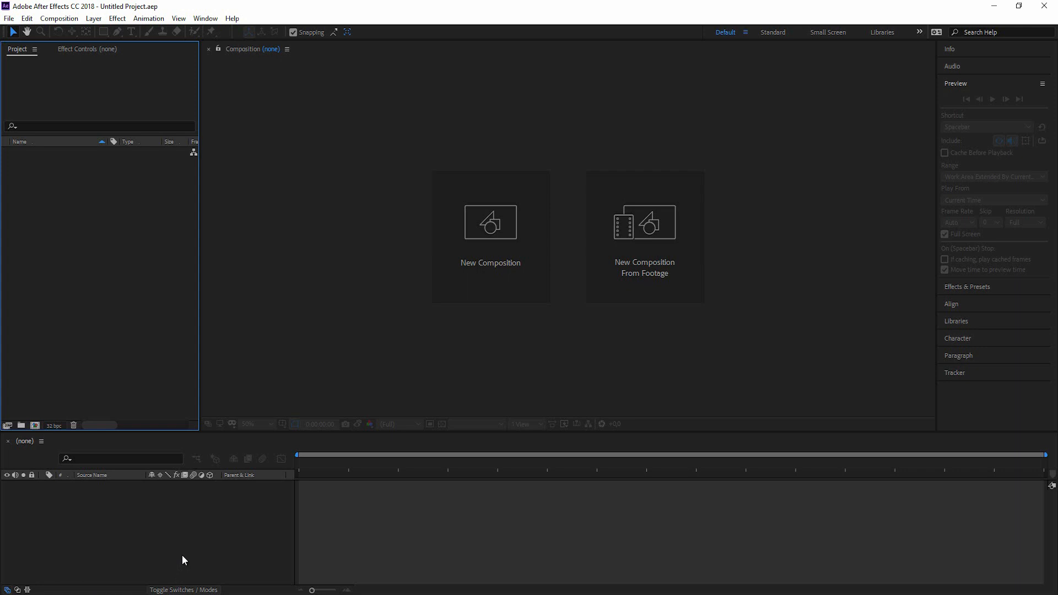
Create a 1920×1080, 25 fps composition named Main with a 0:00:16:00 duration.
{"action": "left_click", "coordinate": [498, 240]}
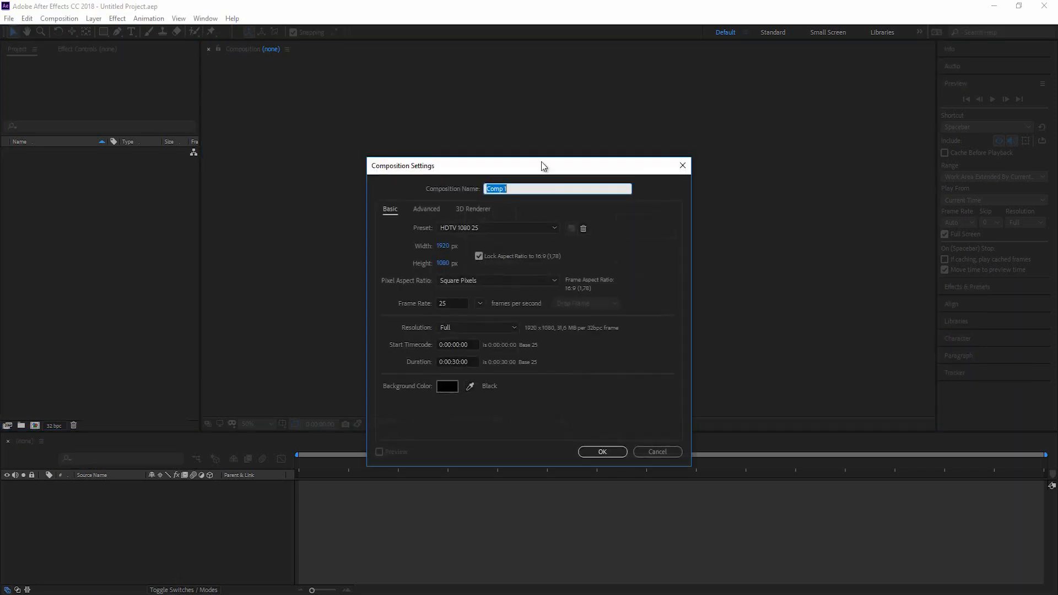
{"action": "type", "text": "Main"}
{"action": "left_click", "coordinate": [459, 361]}
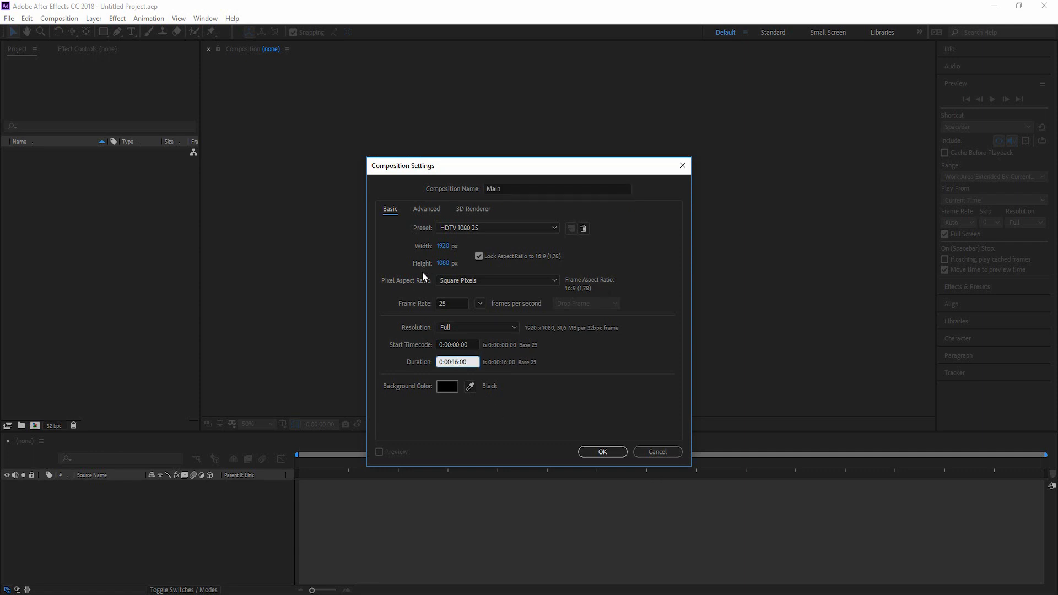
{"action": "left_click", "coordinate": [602, 451]}
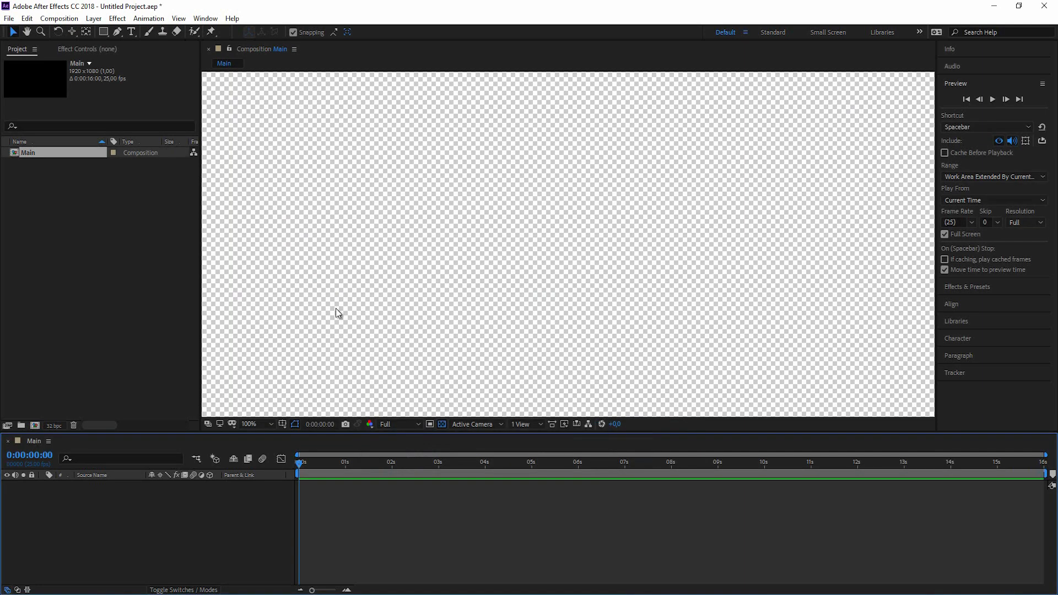
Add a full-frame purple (501B98) solid to Main and widen the right panel column.
{"action": "key", "text": "comma"}
{"action": "key", "text": "comma"}
{"action": "key", "text": "ctrl+y"}
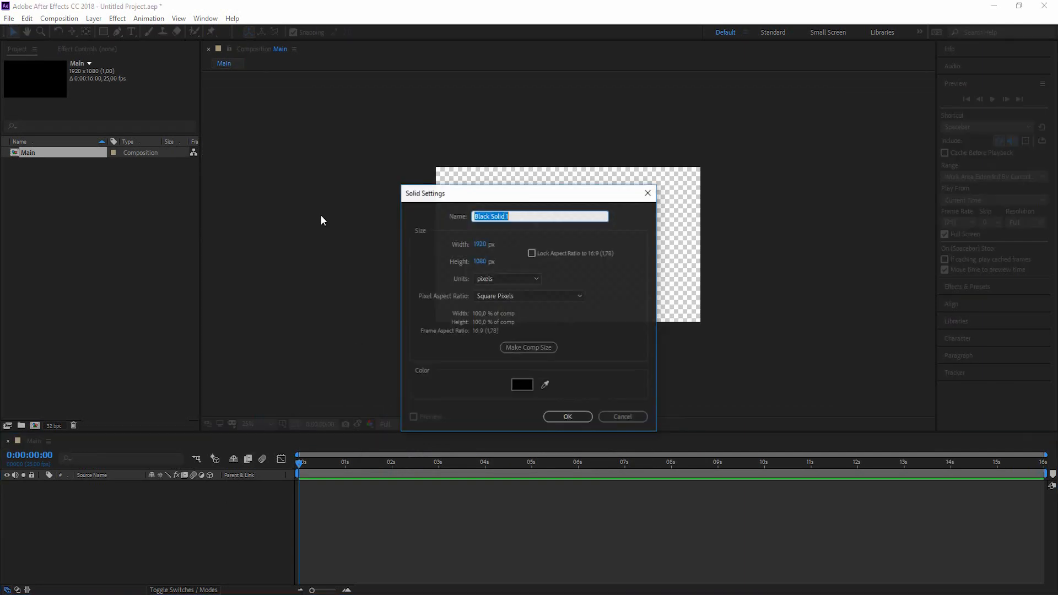
{"action": "left_click", "coordinate": [522, 384]}
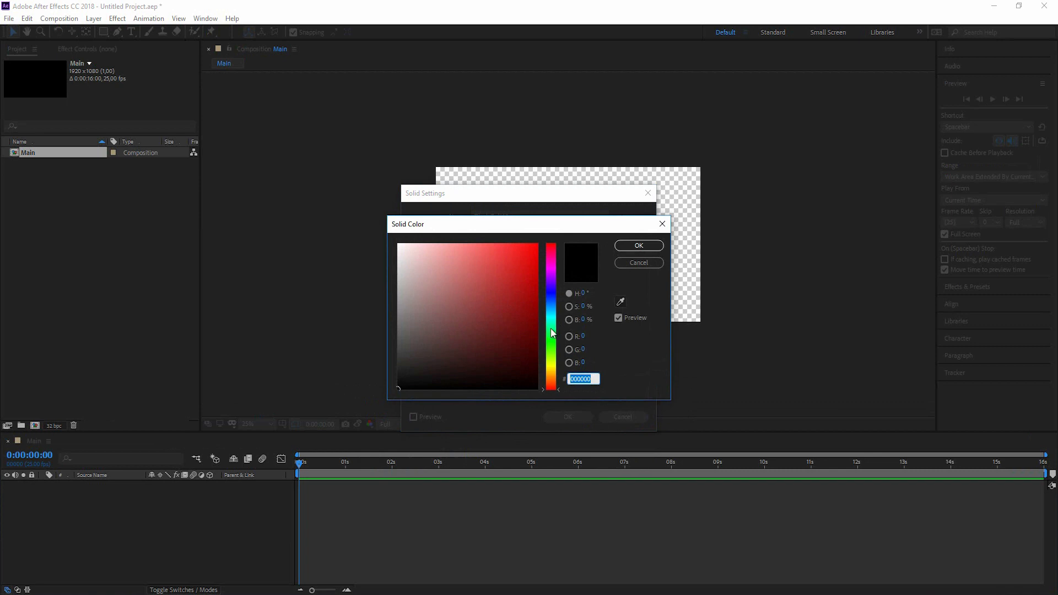
{"action": "mouse_move", "coordinate": [550, 319]}
{"action": "left_mouse_down"}
{"action": "mouse_move", "coordinate": [550, 278]}
{"action": "mouse_move", "coordinate": [498, 303]}
{"action": "left_mouse_up"}
{"action": "left_click", "coordinate": [639, 245]}
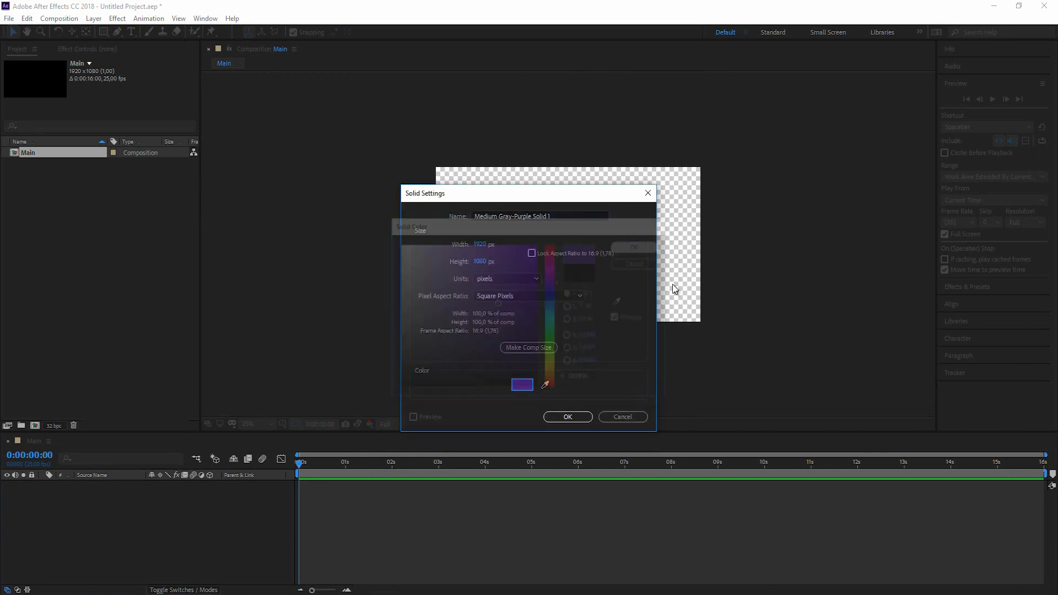
{"action": "left_click", "coordinate": [573, 417]}
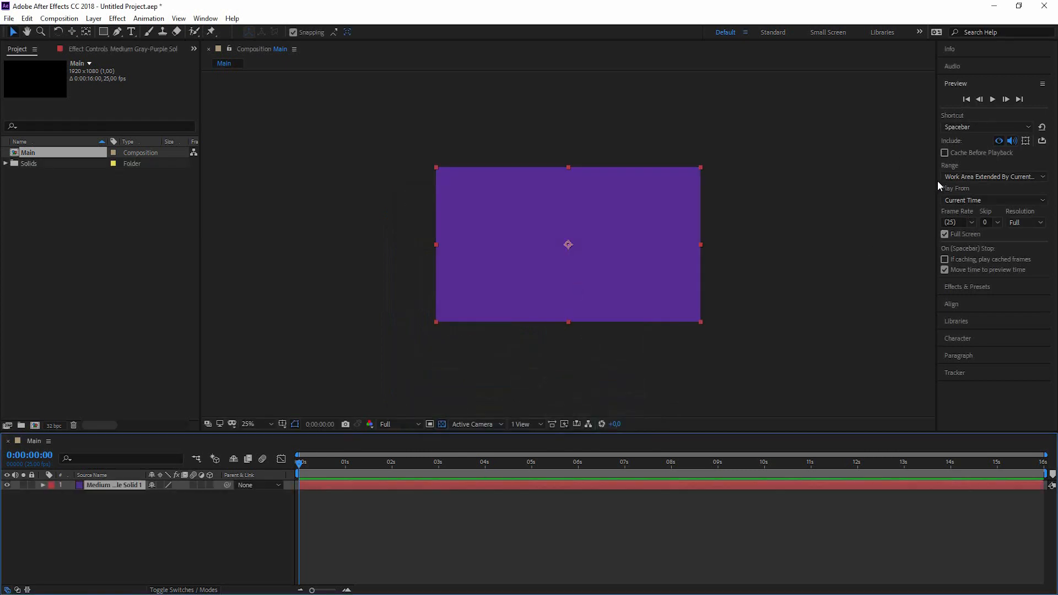
{"action": "left_click_drag", "start_coordinate": [933, 177], "coordinate": [786, 176]}
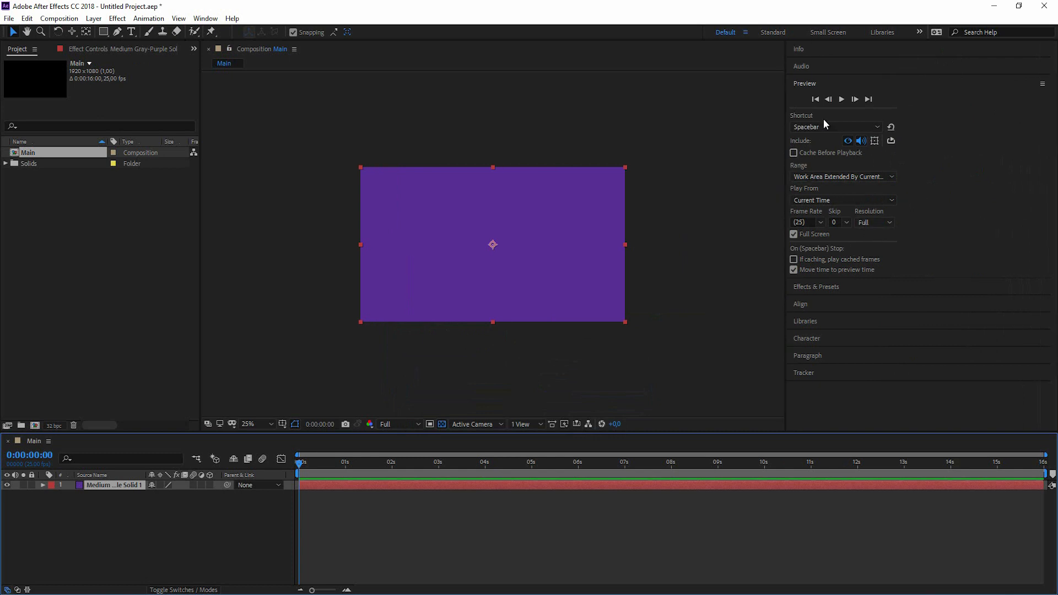
Apply CC Vignette to the purple solid with Amount 140 and Pin Highlights 25.
{"action": "left_click", "coordinate": [825, 286]}
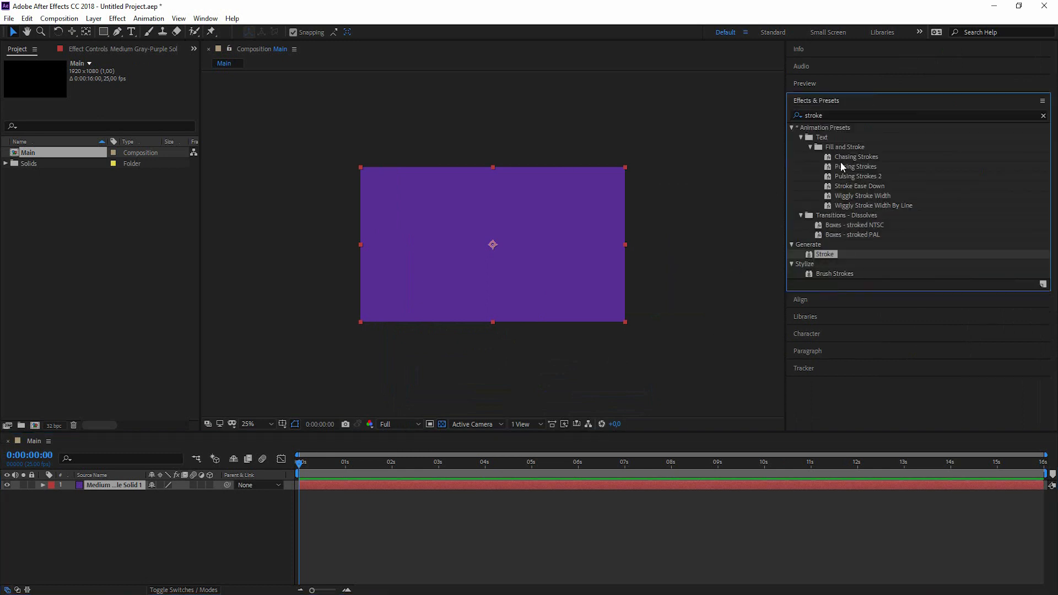
{"action": "left_click", "coordinate": [841, 114]}
{"action": "type", "text": "vigh"}
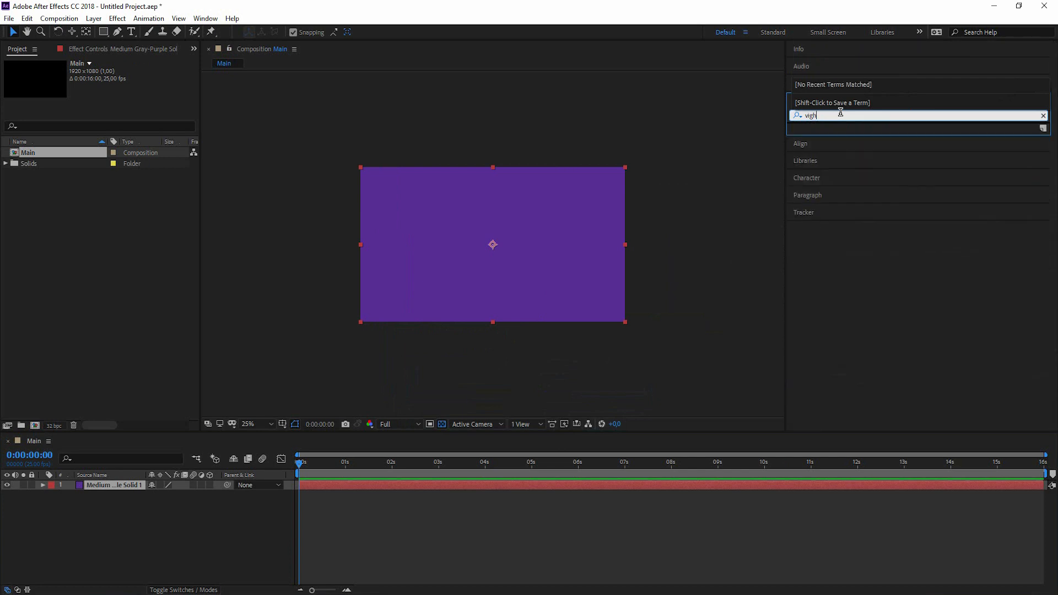
{"action": "key", "text": "BackSpace"}
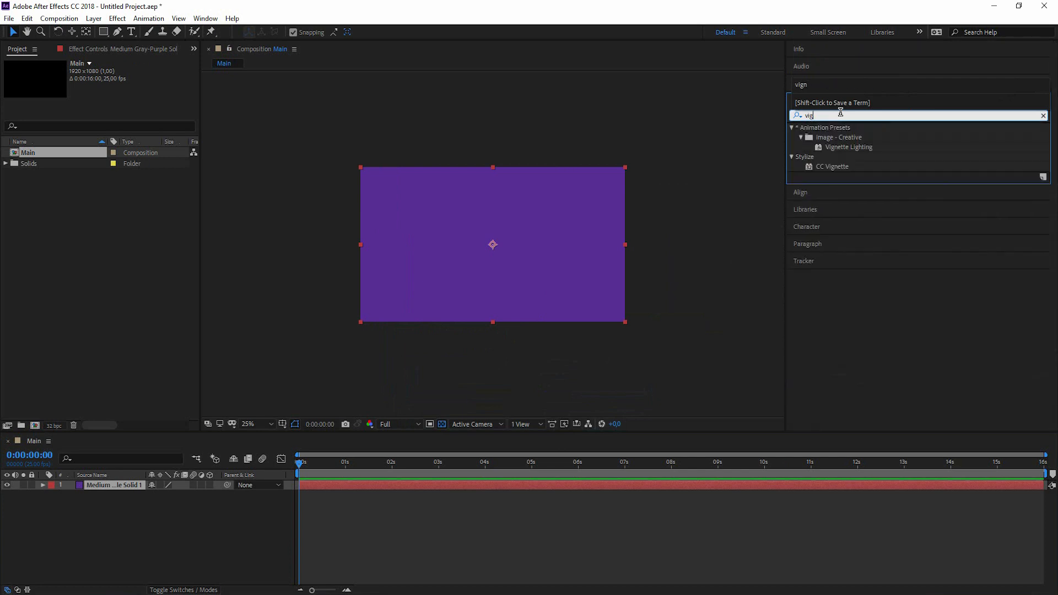
{"action": "double_click", "coordinate": [826, 168]}
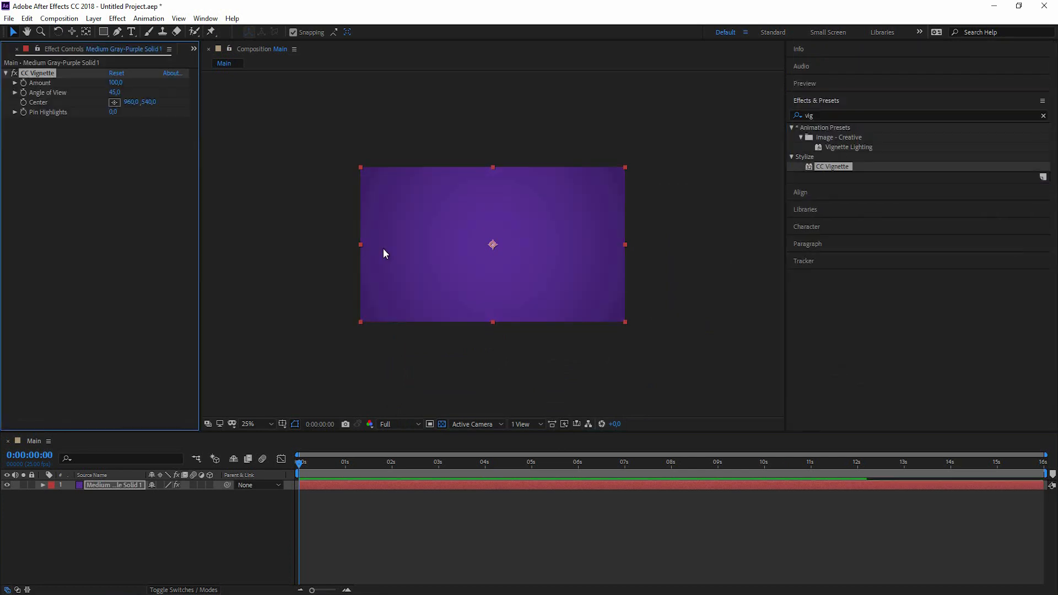
{"action": "left_click_drag", "start_coordinate": [109, 82], "coordinate": [125, 113]}
Rename the purple solid layer to BG.
{"action": "left_click", "coordinate": [291, 505]}
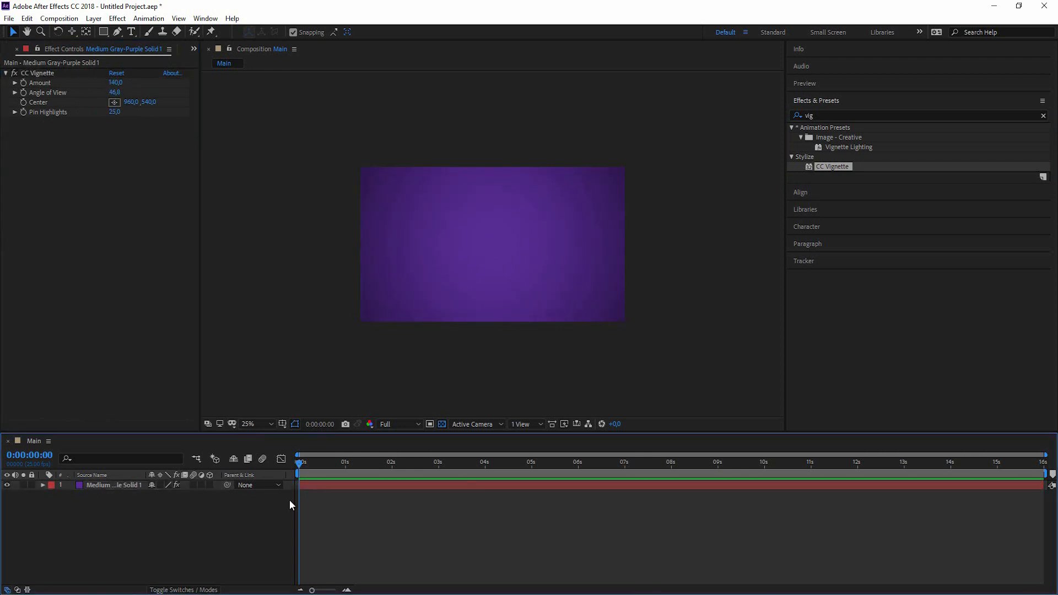
{"action": "left_click", "coordinate": [120, 485]}
{"action": "key", "text": "Return"}
{"action": "type", "text": "BG"}
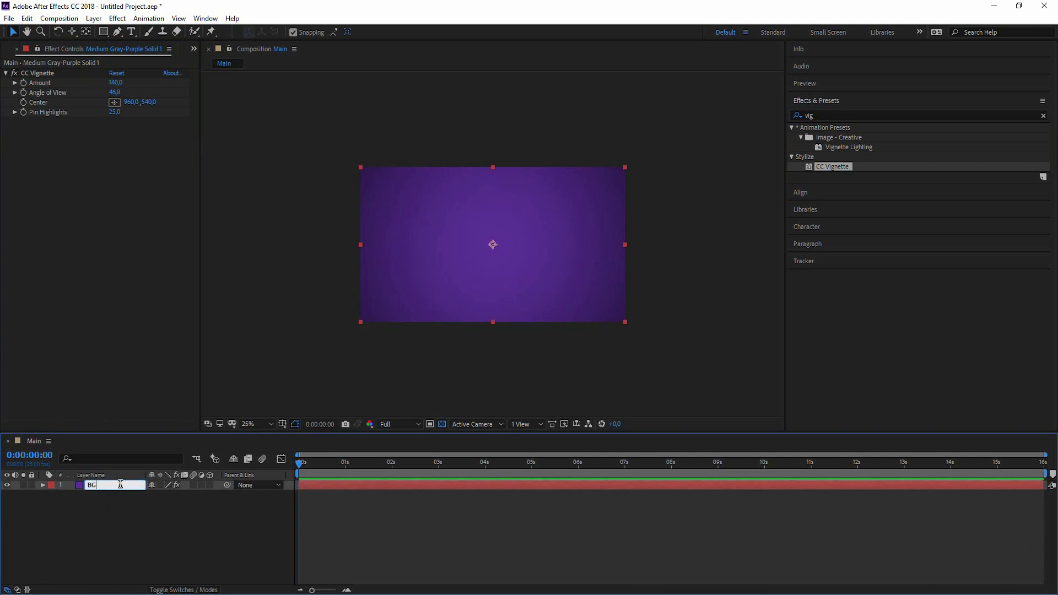
{"action": "left_click", "coordinate": [178, 523]}
{"action": "scroll", "coordinate": [735, 273], "scroll_direction": "up", "scroll_amount": 2}
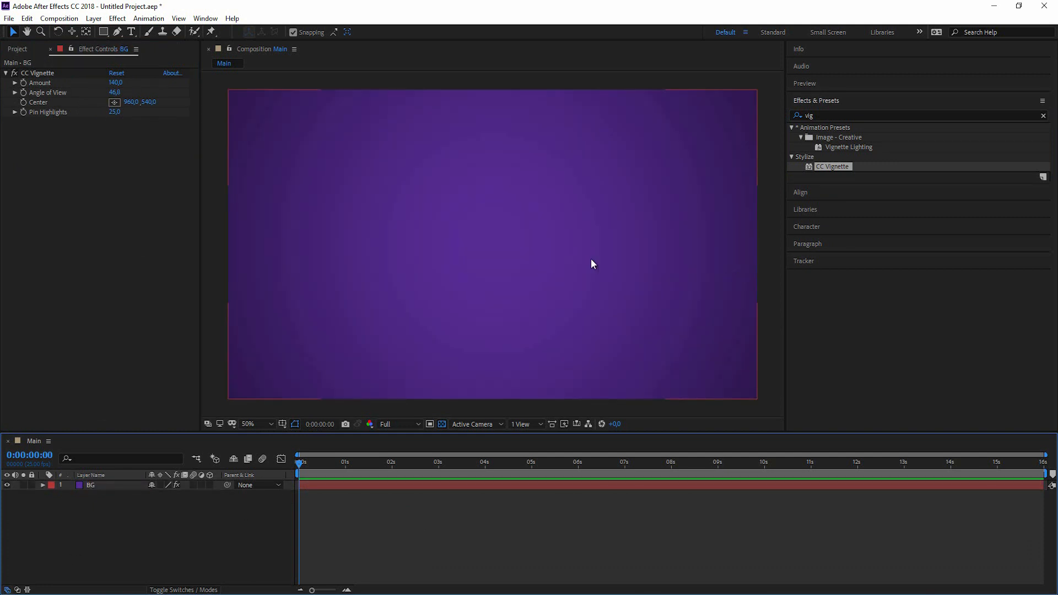
{"action": "scroll", "coordinate": [591, 260], "scroll_direction": "down", "scroll_amount": 2}
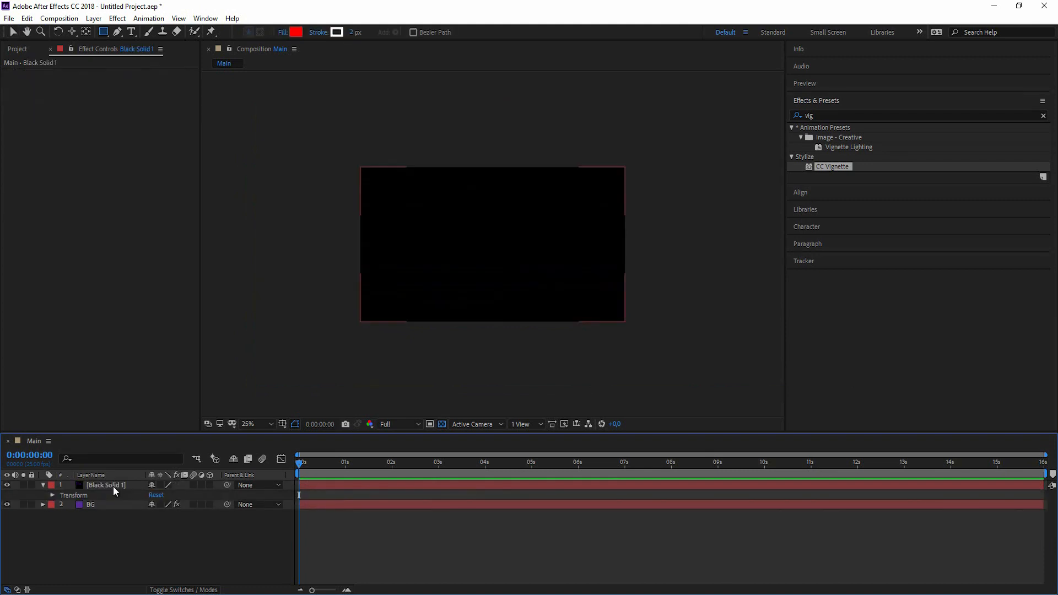
Duplicate the black solid and set layer 2's track matte to Alpha Inverted Matte.
{"action": "left_click", "coordinate": [113, 486]}
{"action": "key", "text": "ctrl+d"}
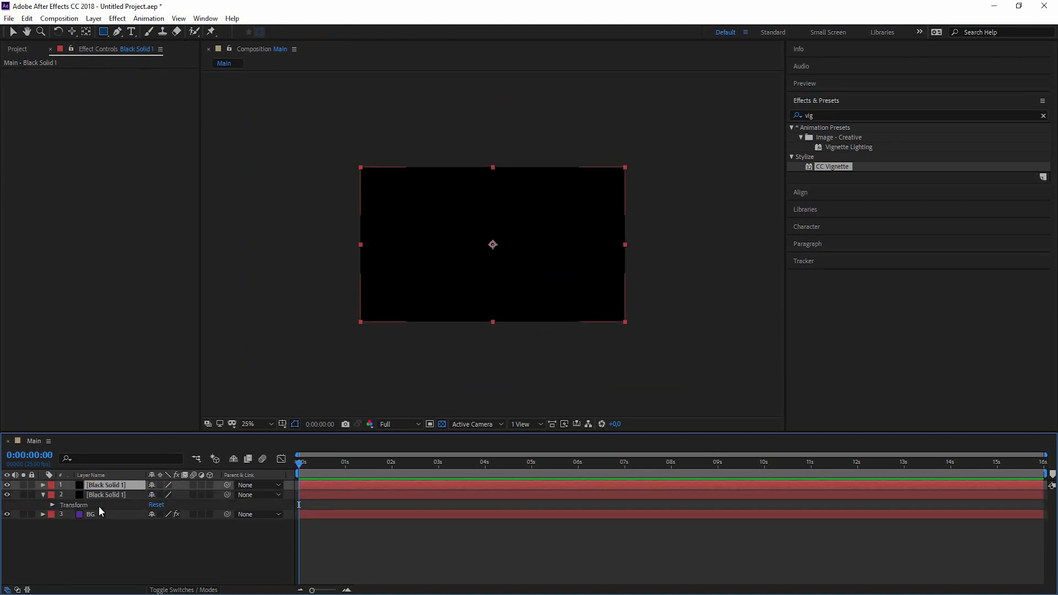
{"action": "left_click", "coordinate": [178, 590]}
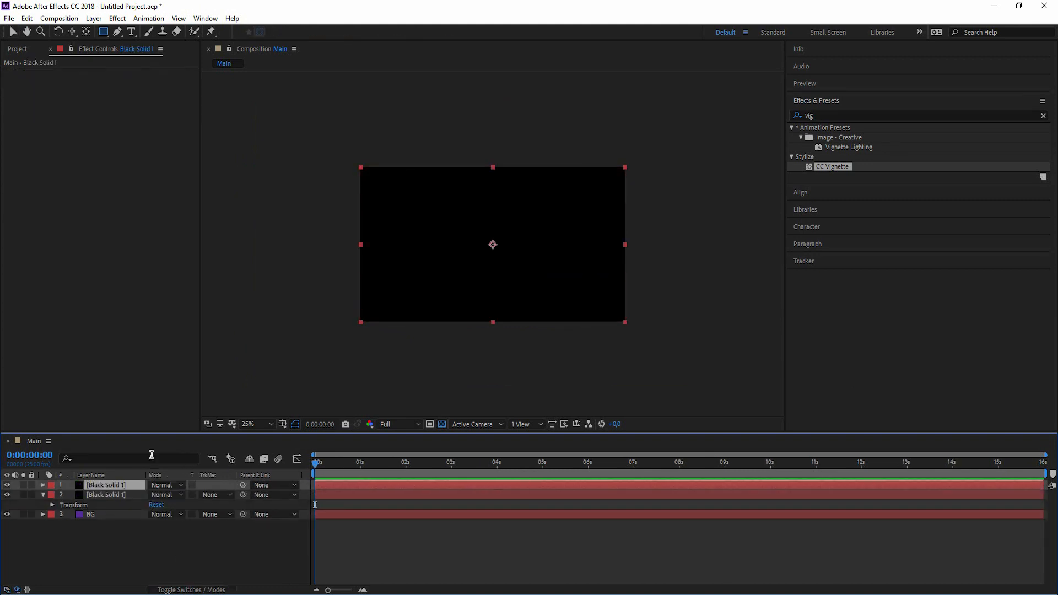
{"action": "left_click", "coordinate": [213, 496]}
{"action": "left_click", "coordinate": [264, 536]}
{"action": "left_click", "coordinate": [243, 559]}
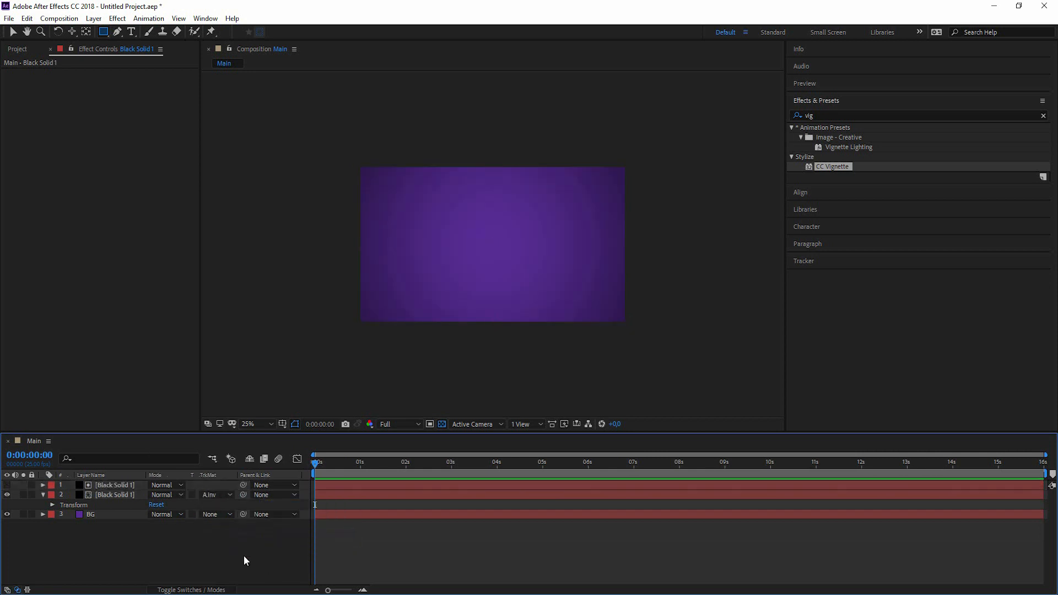
Scale the top black solid vertically so black letterbox bars appear above and below.
{"action": "left_click", "coordinate": [108, 485]}
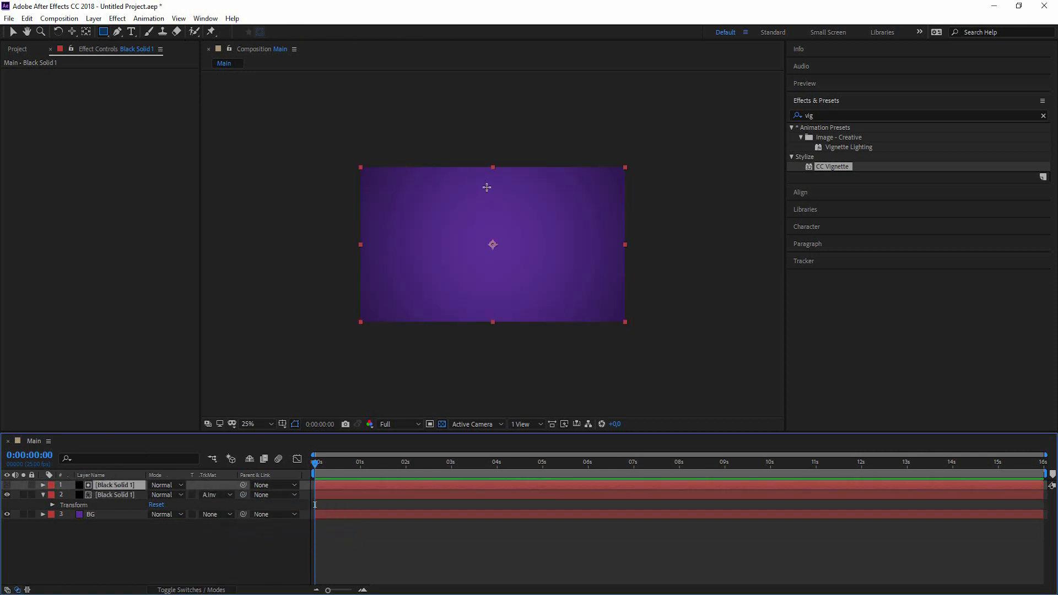
{"action": "key", "text": "v"}
{"action": "mouse_move", "coordinate": [491, 168]}
{"action": "left_mouse_down"}
{"action": "mouse_move", "coordinate": [487, 210]}
{"action": "mouse_move", "coordinate": [488, 184]}
{"action": "left_mouse_up"}
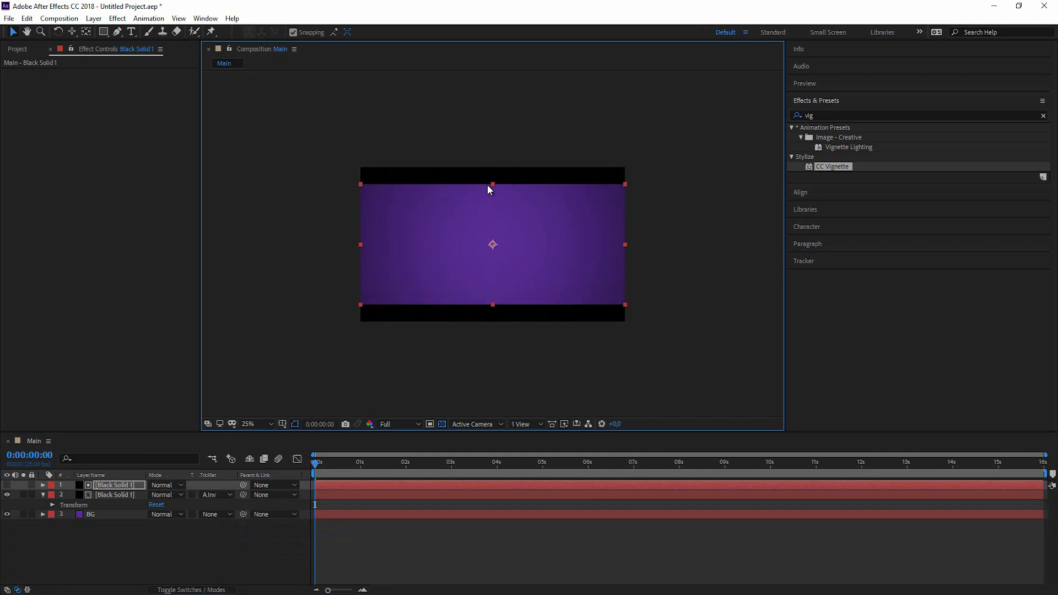
{"action": "left_click", "coordinate": [726, 399]}
{"action": "left_click", "coordinate": [75, 536]}
{"action": "left_click", "coordinate": [43, 496]}
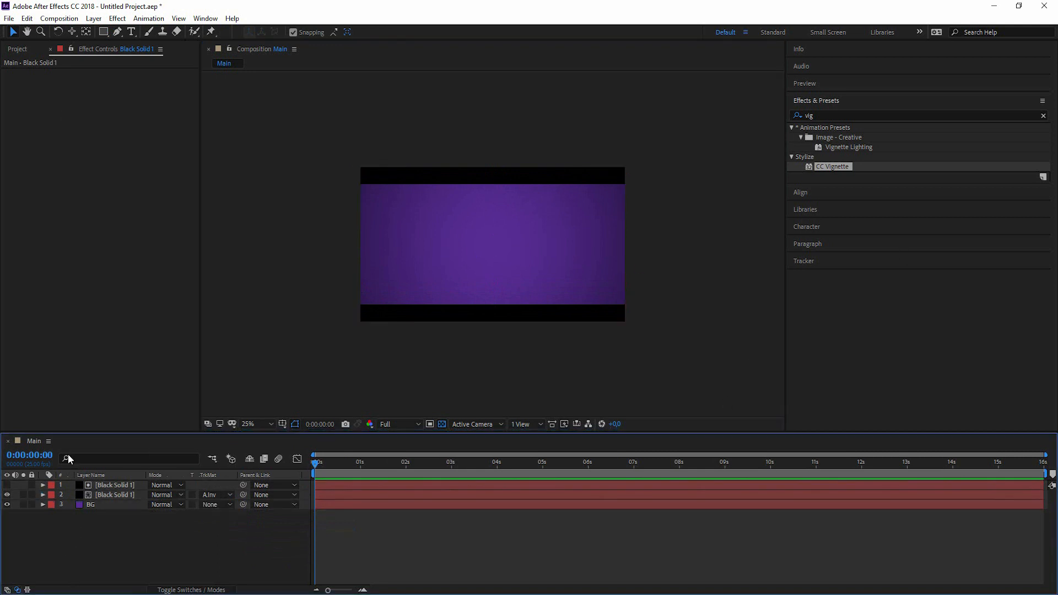
{"action": "left_click", "coordinate": [131, 33]}
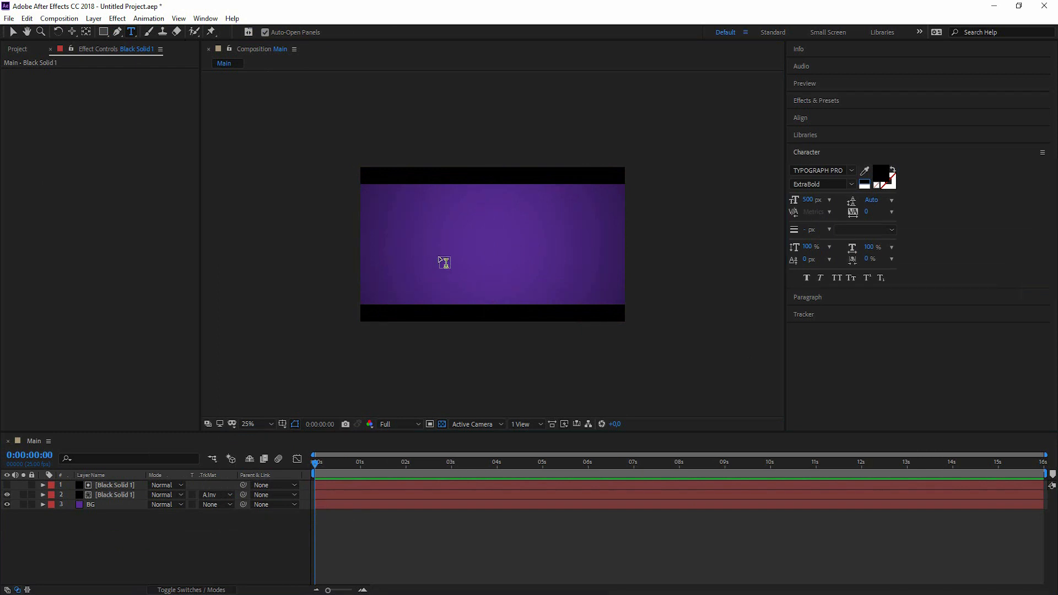
Type the text Intro in the composition and set its font size to 222 px.
{"action": "left_click", "coordinate": [439, 254]}
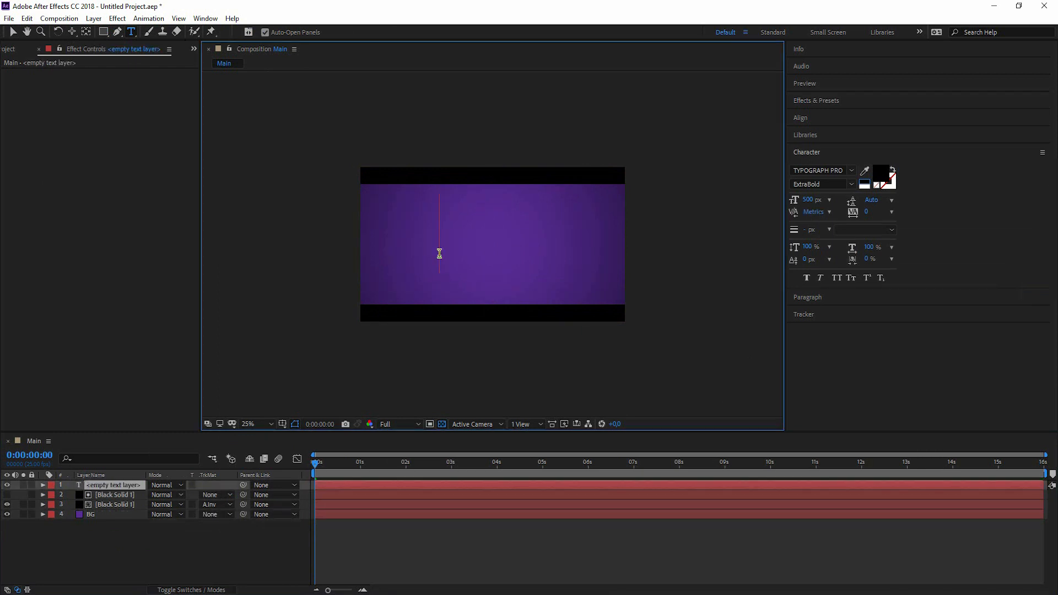
{"action": "type", "text": "Intro"}
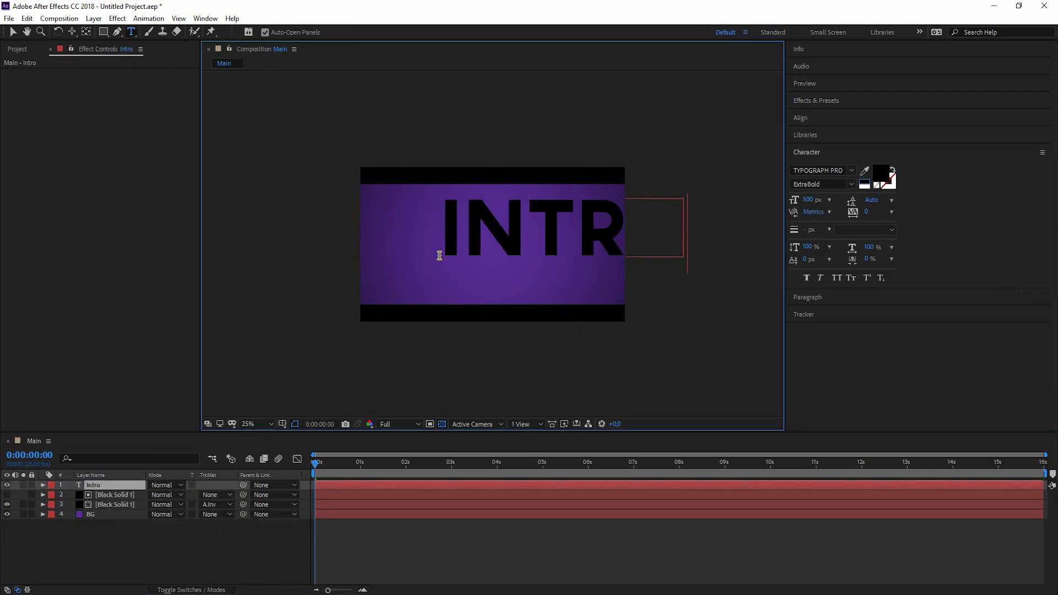
{"action": "left_click", "coordinate": [166, 545]}
{"action": "left_click_drag", "start_coordinate": [813, 202], "coordinate": [730, 244]}
{"action": "left_click", "coordinate": [811, 202]}
{"action": "type", "text": "222"}
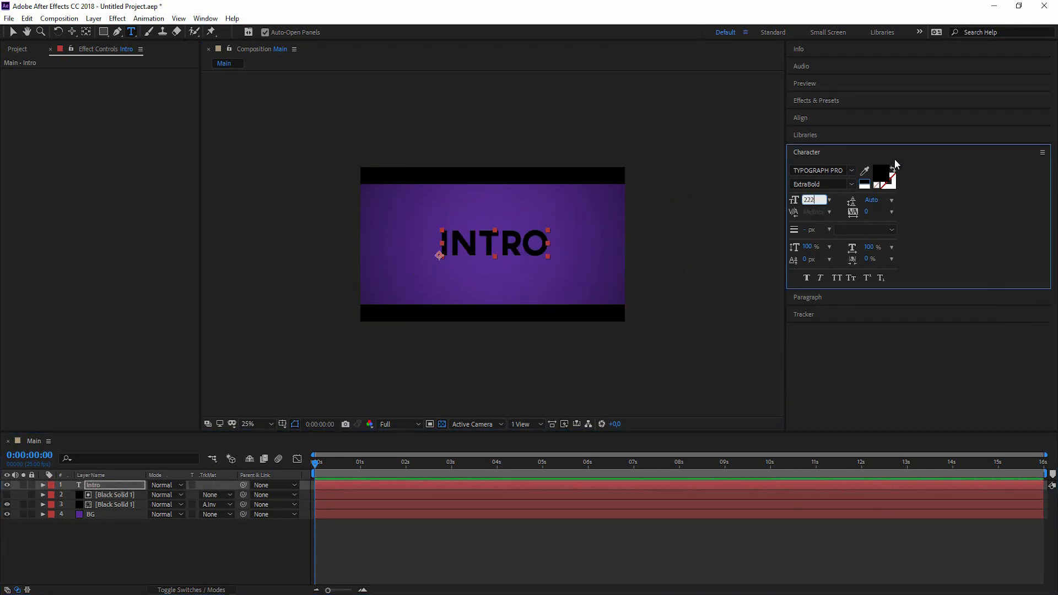
{"action": "left_click", "coordinate": [864, 171]}
Colour the INTRO text dark purple (2B134C).
{"action": "left_click", "coordinate": [506, 216]}
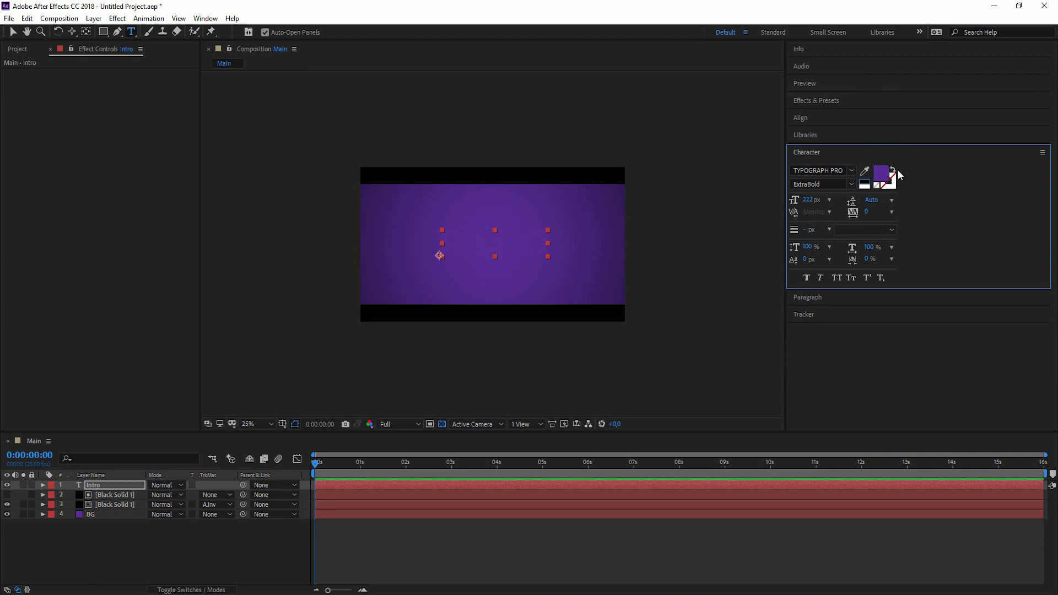
{"action": "left_click", "coordinate": [884, 183]}
{"action": "left_click_drag", "start_coordinate": [508, 305], "coordinate": [500, 336]}
{"action": "left_click_drag", "start_coordinate": [545, 227], "coordinate": [781, 214]}
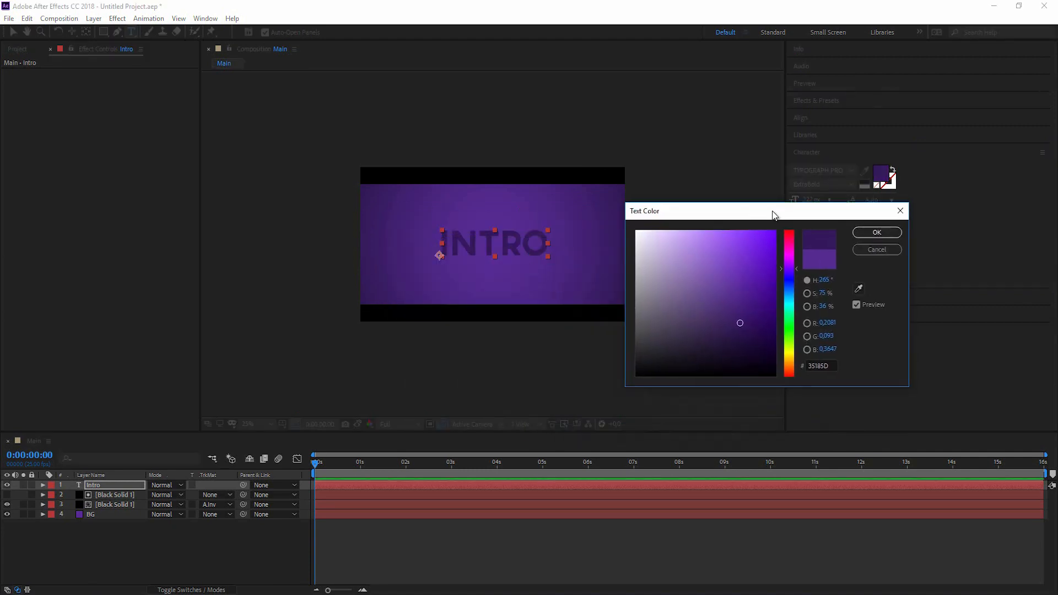
{"action": "left_click_drag", "start_coordinate": [740, 325], "coordinate": [740, 333]}
{"action": "left_click", "coordinate": [876, 232]}
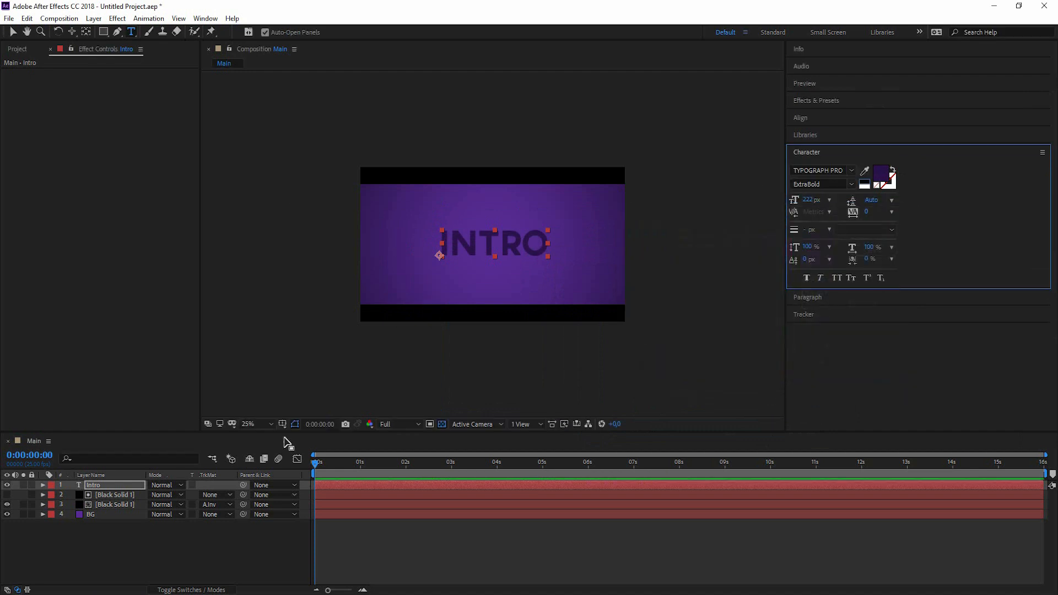
{"action": "left_click", "coordinate": [126, 558]}
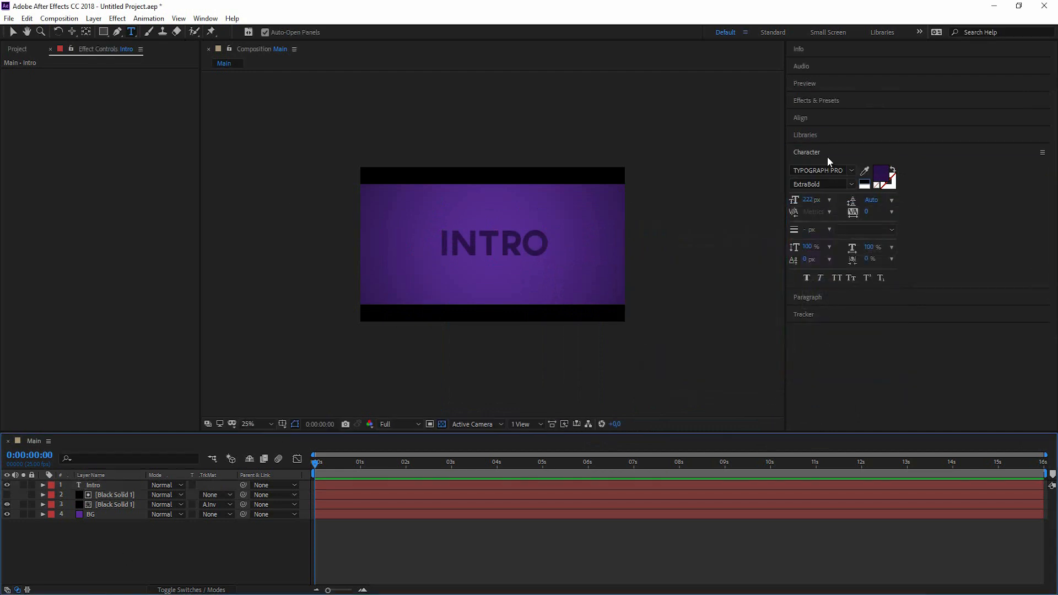
Centre the Intro layer horizontally and vertically with the Align panel, then drag it below the black solids.
{"action": "left_click", "coordinate": [803, 117]}
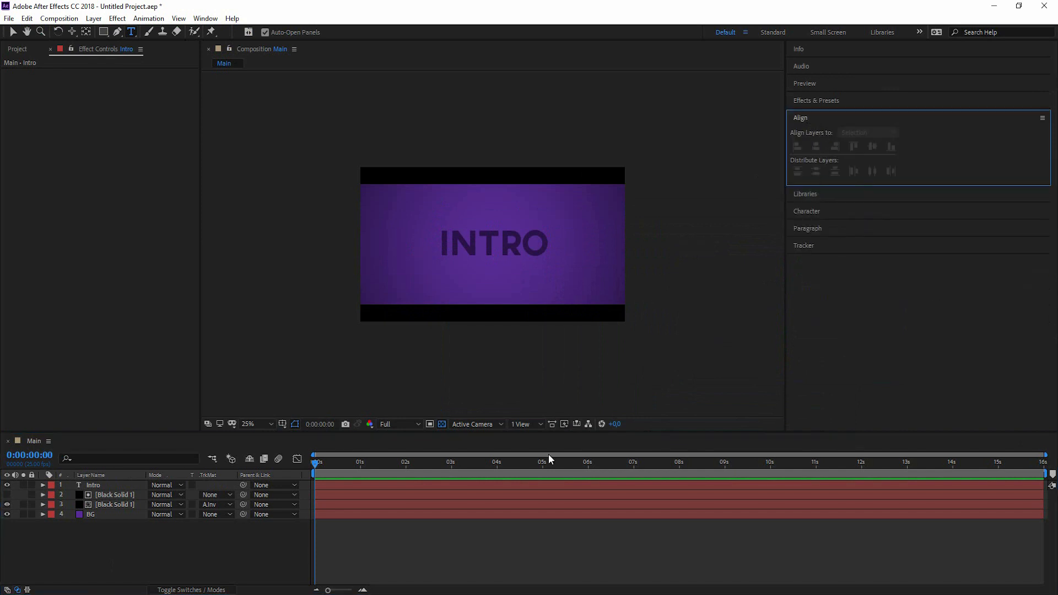
{"action": "left_click", "coordinate": [433, 486]}
{"action": "left_click", "coordinate": [816, 146]}
{"action": "left_click", "coordinate": [871, 146]}
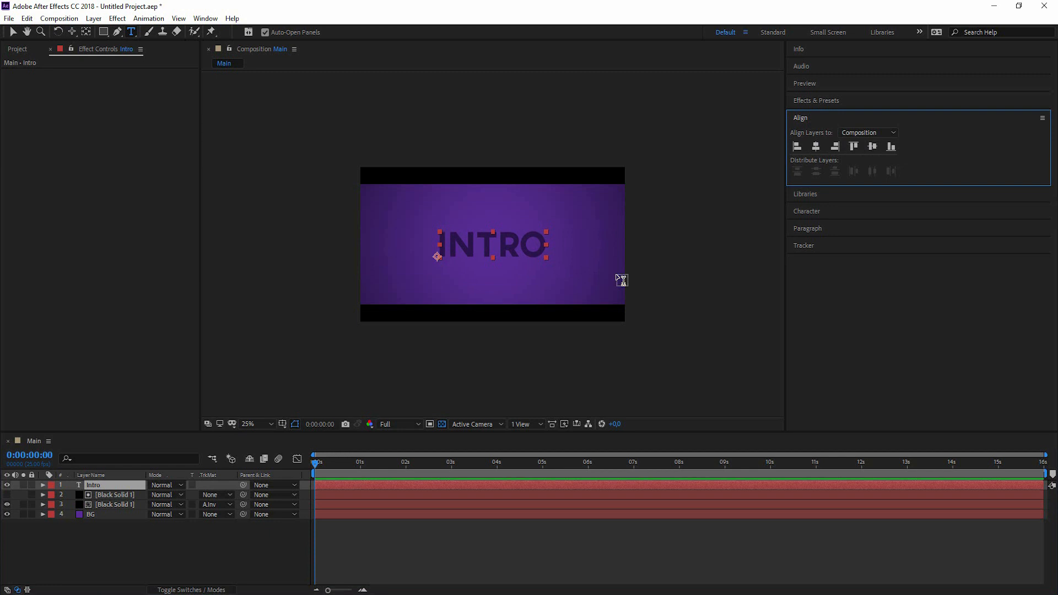
{"action": "left_click", "coordinate": [165, 547]}
{"action": "left_click_drag", "start_coordinate": [100, 490], "coordinate": [104, 510]}
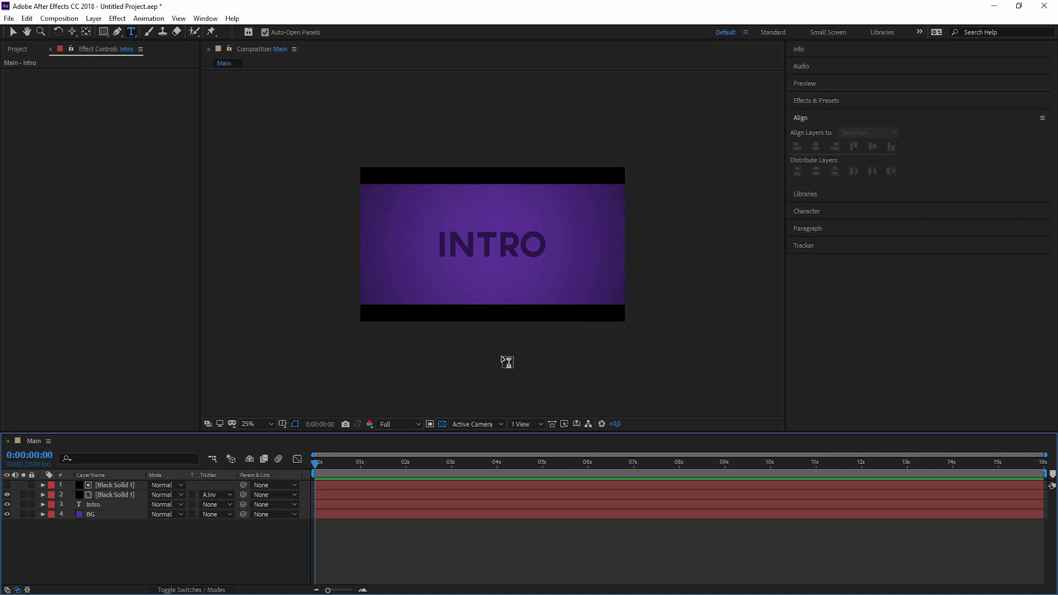
Select the Intro text layer, now sitting beneath both black solids.
{"action": "left_click", "coordinate": [98, 505]}
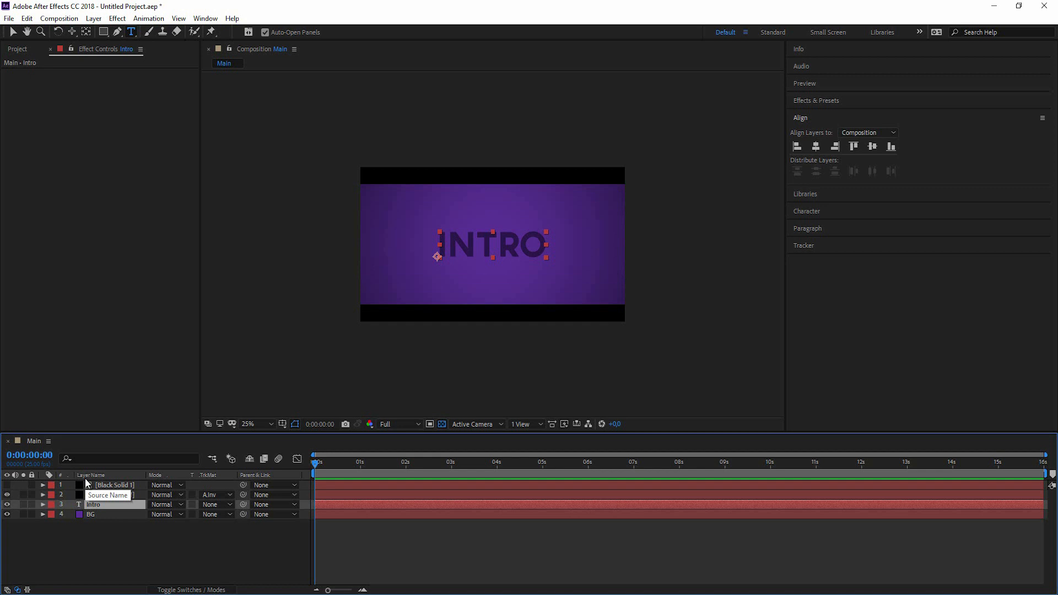
Open Window > Extensions > Squash and Stretch Pro.
{"action": "left_click", "coordinate": [205, 18]}
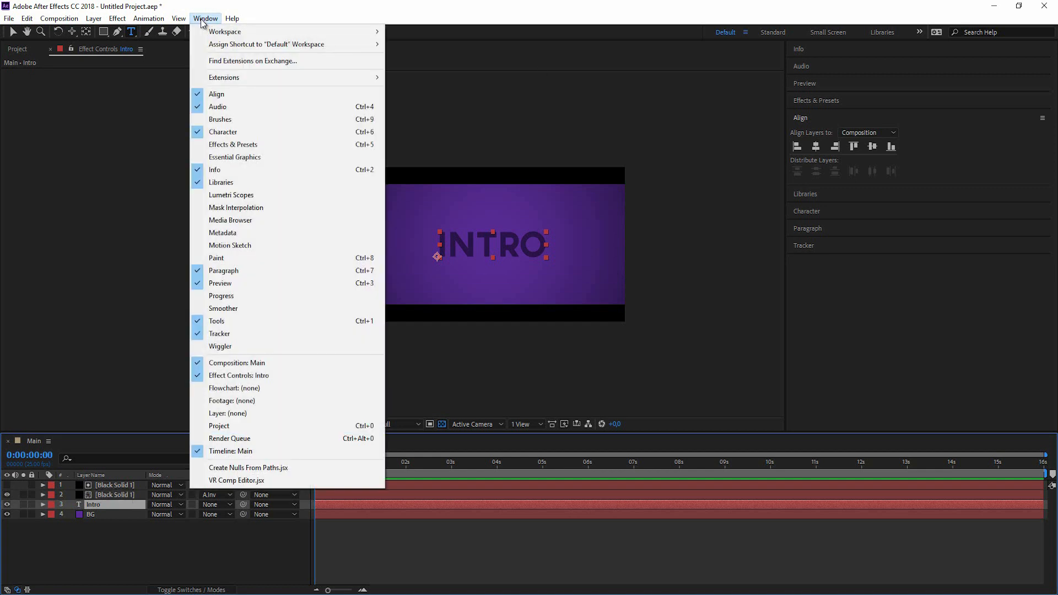
{"action": "mouse_move", "coordinate": [290, 81]}
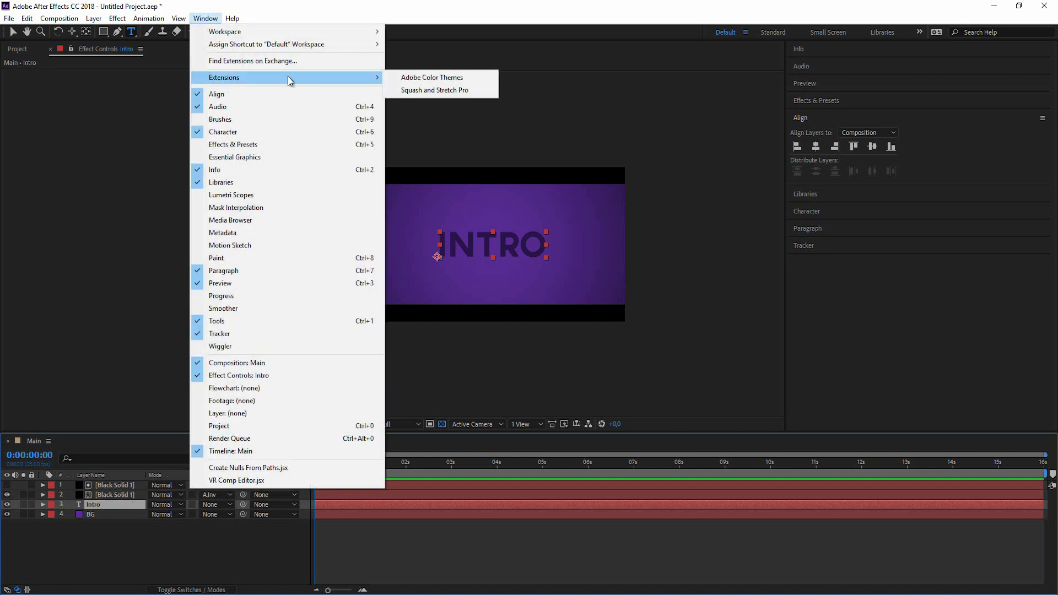
{"action": "left_click", "coordinate": [447, 91]}
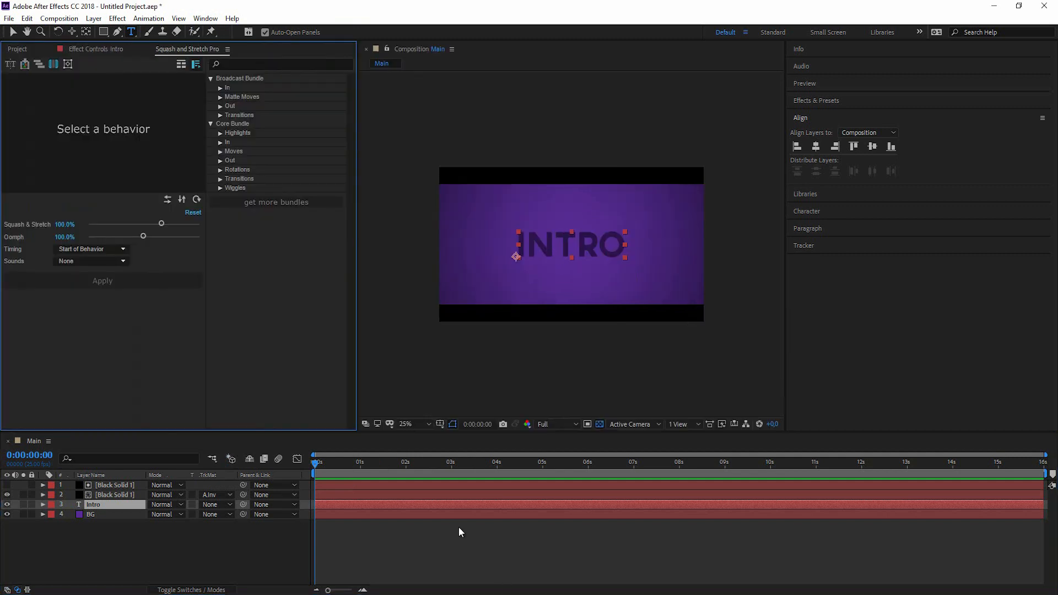
Move the time indicator to 1 second and nudge the INTRO text slightly with Shift+arrow keys.
{"action": "left_click", "coordinate": [485, 548]}
{"action": "left_click_drag", "start_coordinate": [317, 464], "coordinate": [362, 471]}
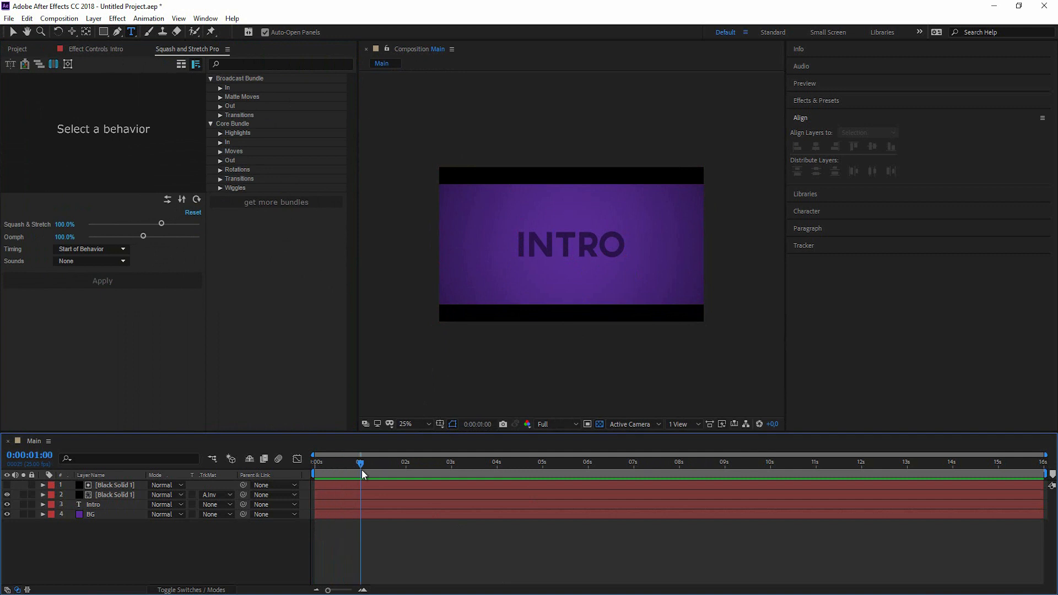
{"action": "left_click", "coordinate": [109, 505]}
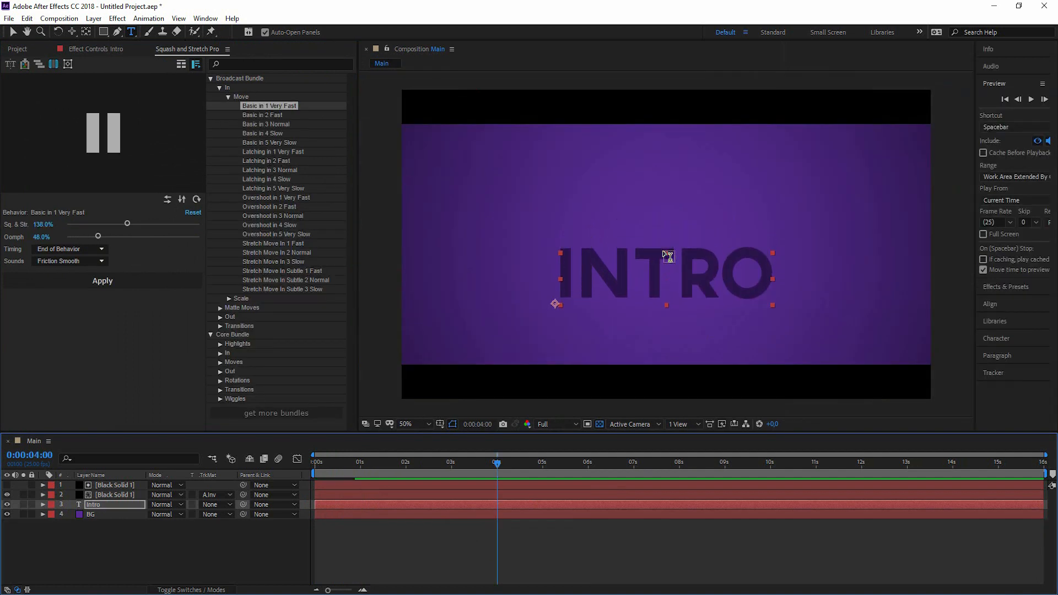
{"action": "key", "text": "shift+Down"}
{"action": "key", "text": "shift+Down"}
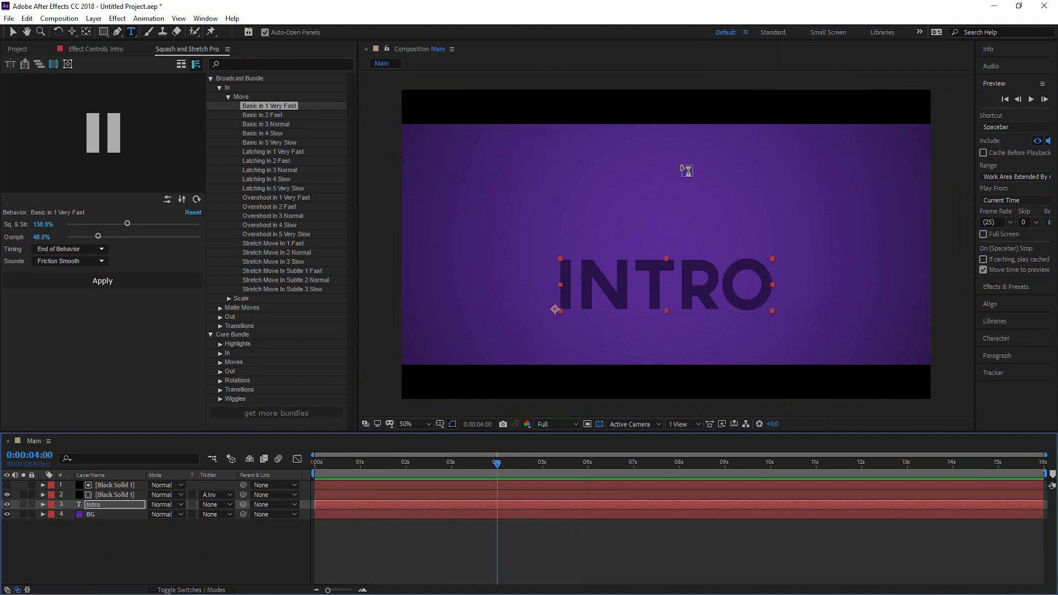
{"action": "key", "text": "shift+Up"}
{"action": "key", "text": "shift+Up"}
{"action": "key", "text": "shift+Up"}
{"action": "key", "text": "shift+Up"}
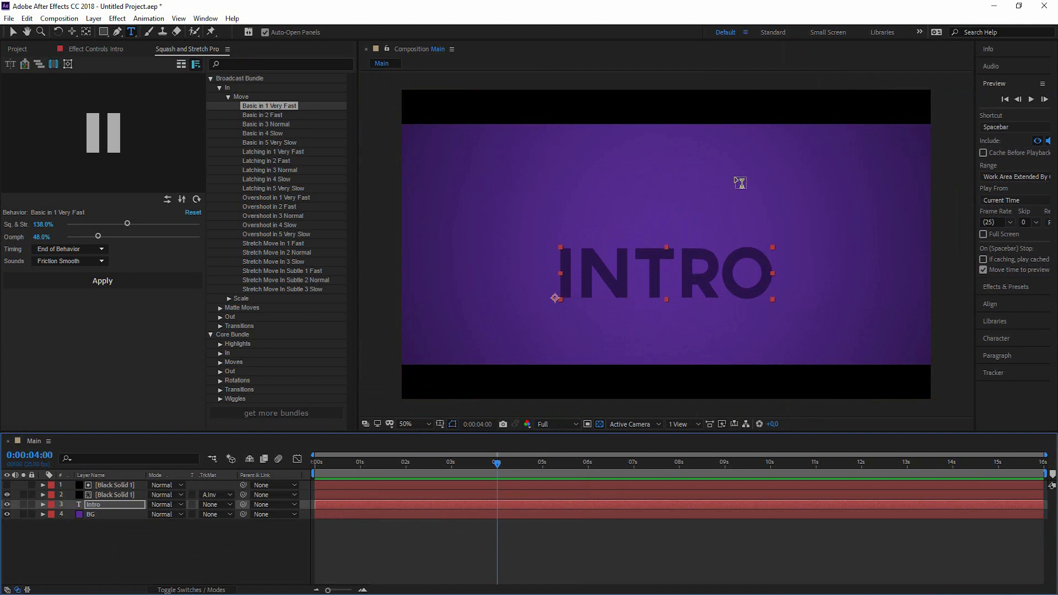
{"action": "key", "text": "shift+Up"}
{"action": "key", "text": "shift+Up"}
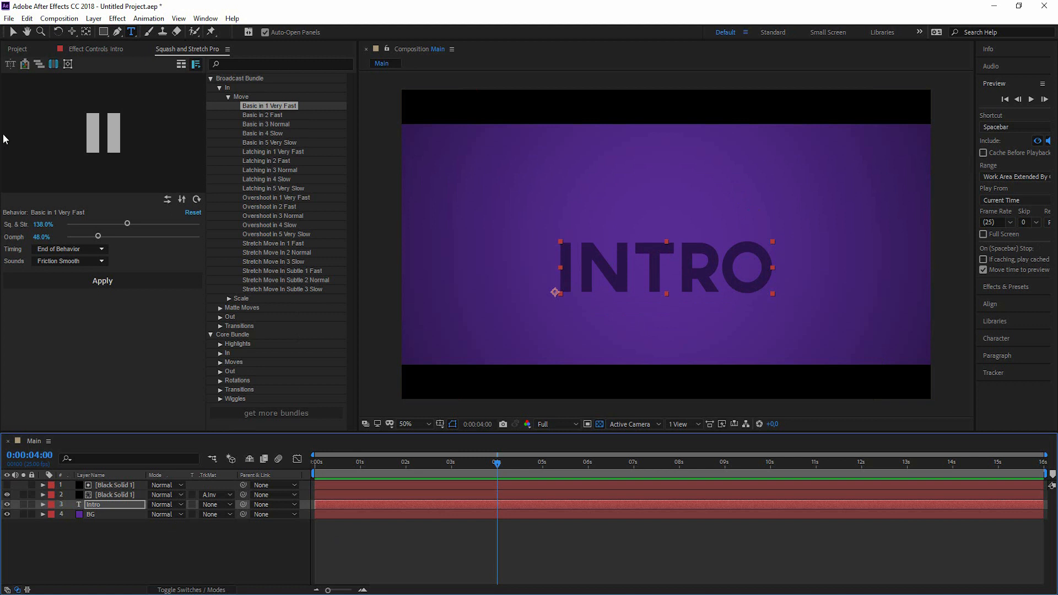
Explode Intro into character layers I, n, t, r and o, then hide the original Intro layer.
{"action": "left_click", "coordinate": [98, 505]}
{"action": "left_click", "coordinate": [10, 64]}
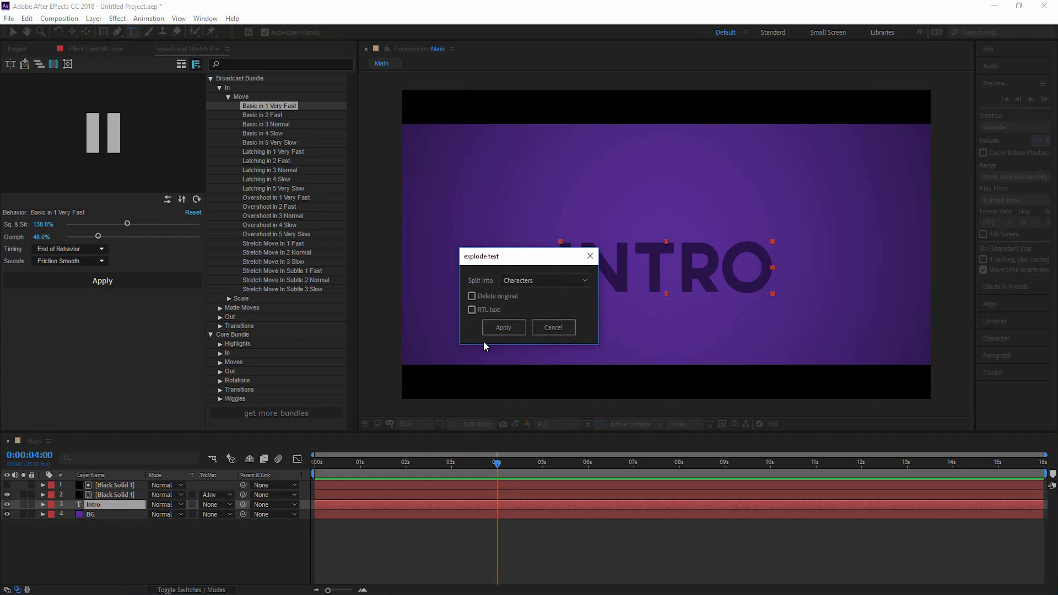
{"action": "left_click", "coordinate": [561, 283]}
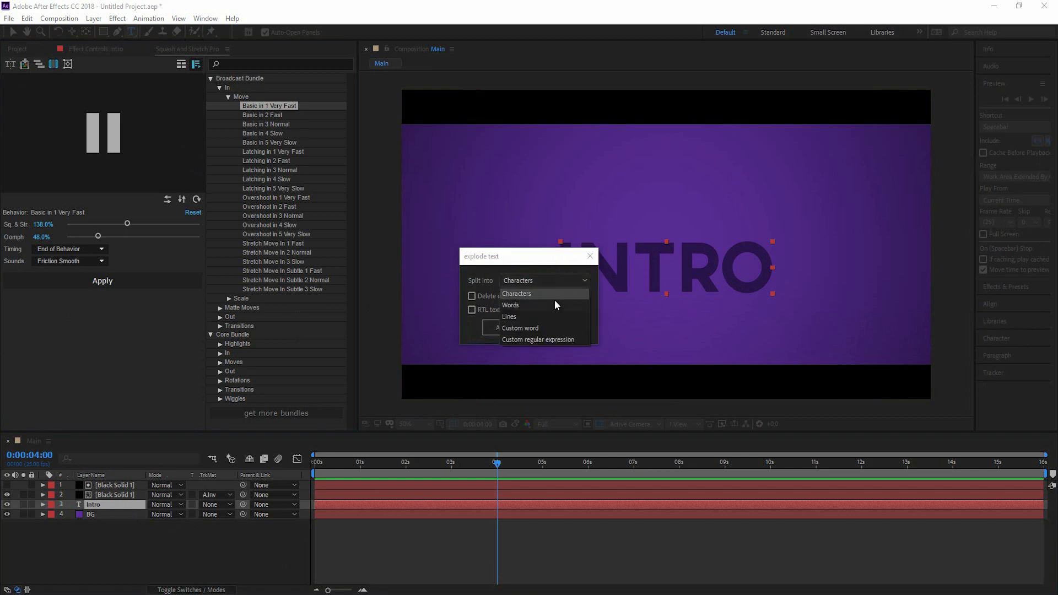
{"action": "left_click", "coordinate": [538, 297]}
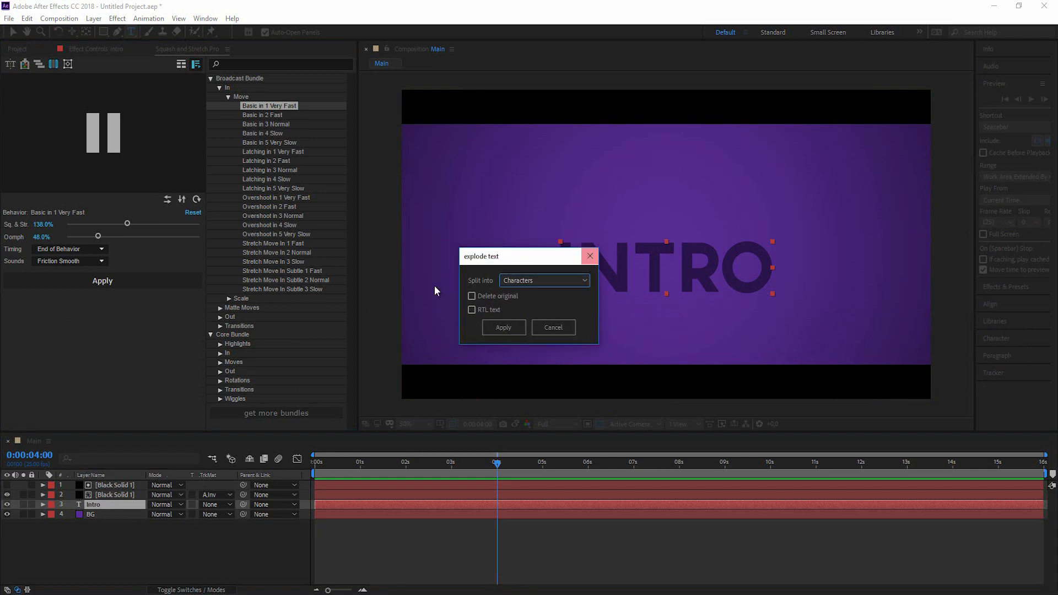
{"action": "left_click", "coordinate": [505, 328]}
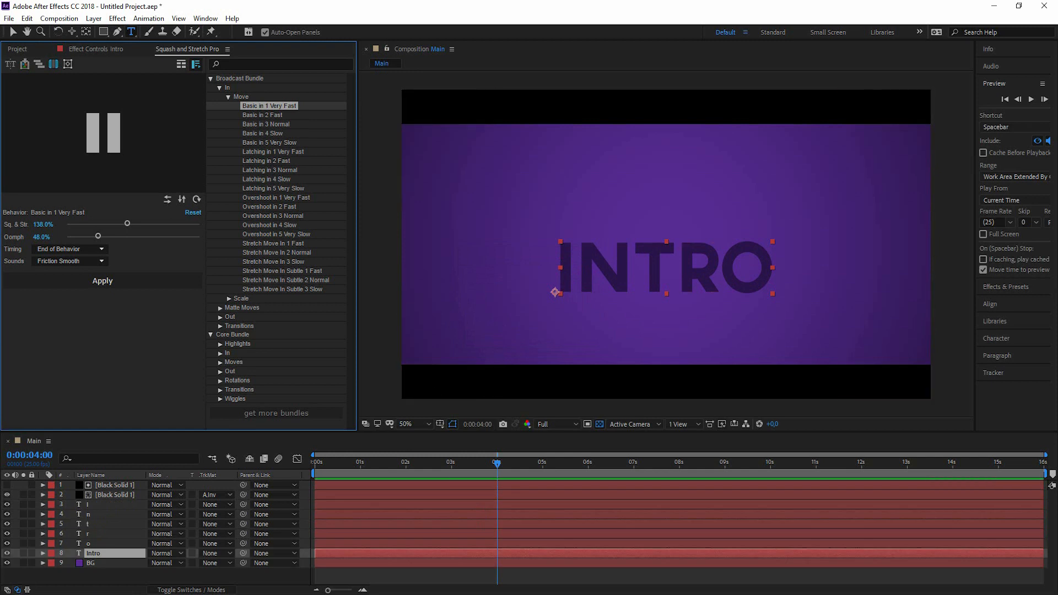
{"action": "left_click", "coordinate": [7, 553]}
Move Intro below BG and hide the other letters and background, leaving only I visible.
{"action": "left_click_drag", "start_coordinate": [91, 556], "coordinate": [99, 561]}
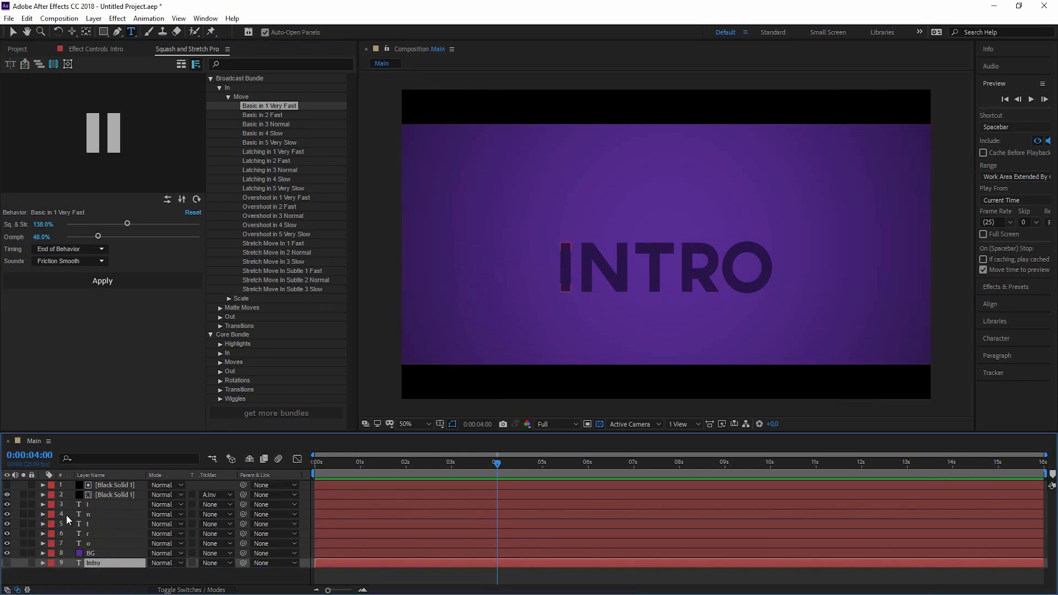
{"action": "left_click", "coordinate": [90, 505]}
{"action": "left_click", "coordinate": [92, 515]}
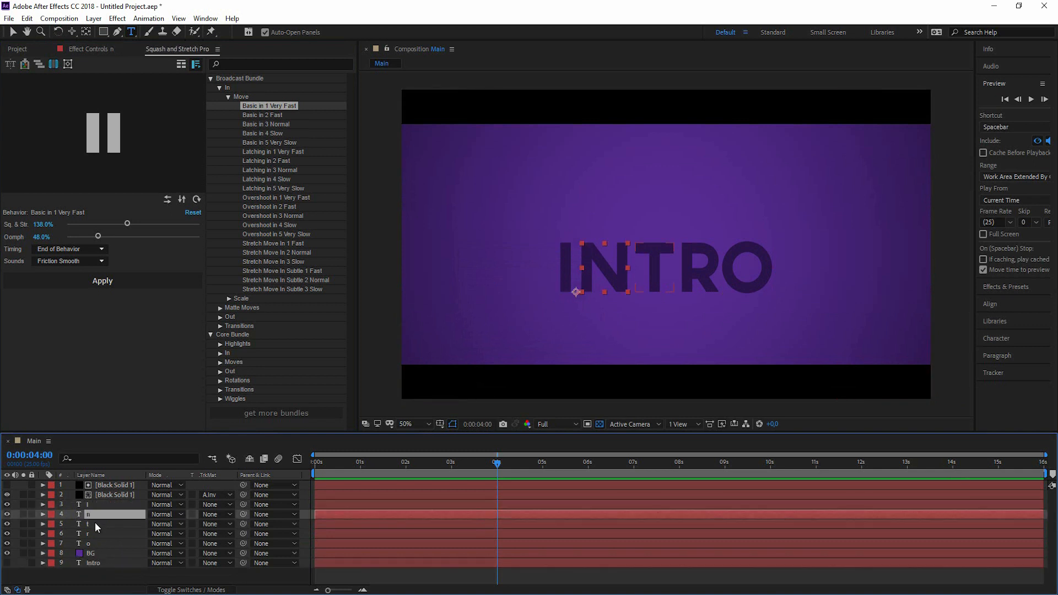
{"action": "left_click", "coordinate": [95, 524]}
{"action": "left_click", "coordinate": [96, 533]}
{"action": "left_click", "coordinate": [97, 543]}
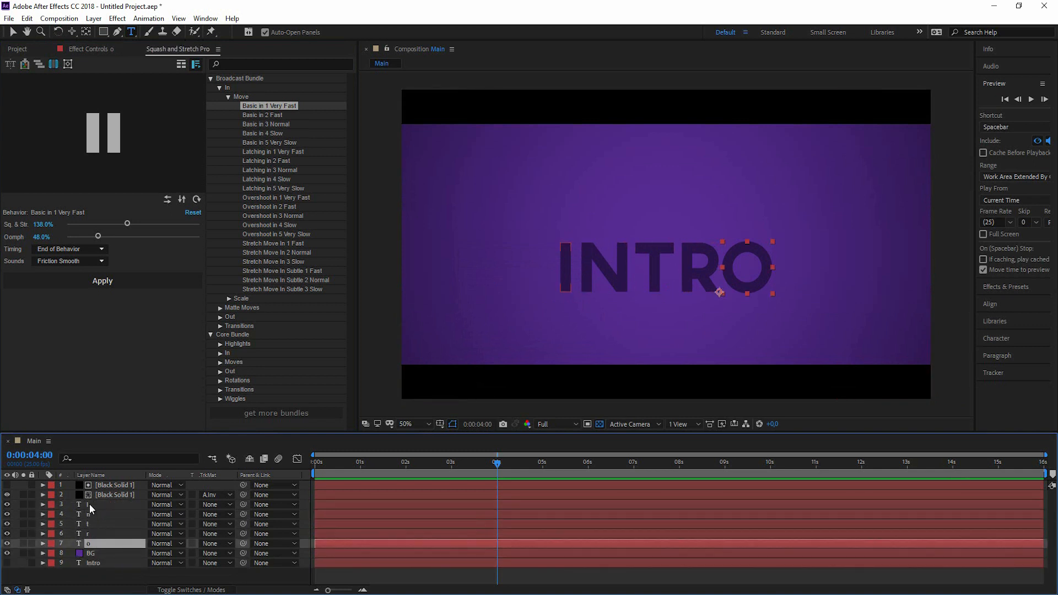
{"action": "left_click", "coordinate": [90, 506]}
{"action": "left_click_drag", "start_coordinate": [7, 518], "coordinate": [8, 553]}
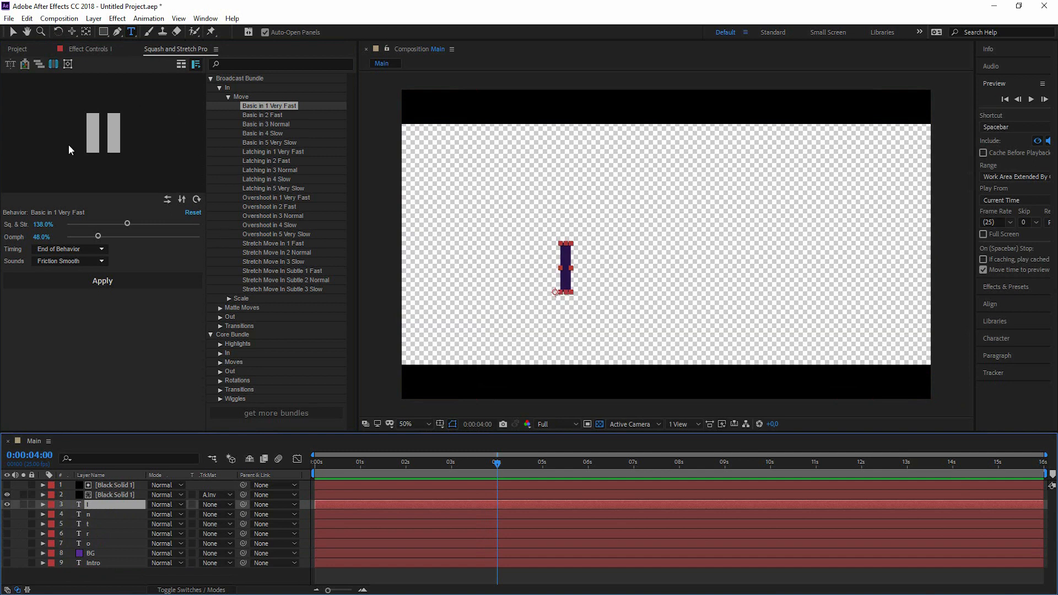
Open the Squash and Stretch Gallery and scroll to Core Bundle's In > Bounces presets.
{"action": "left_click", "coordinate": [181, 64]}
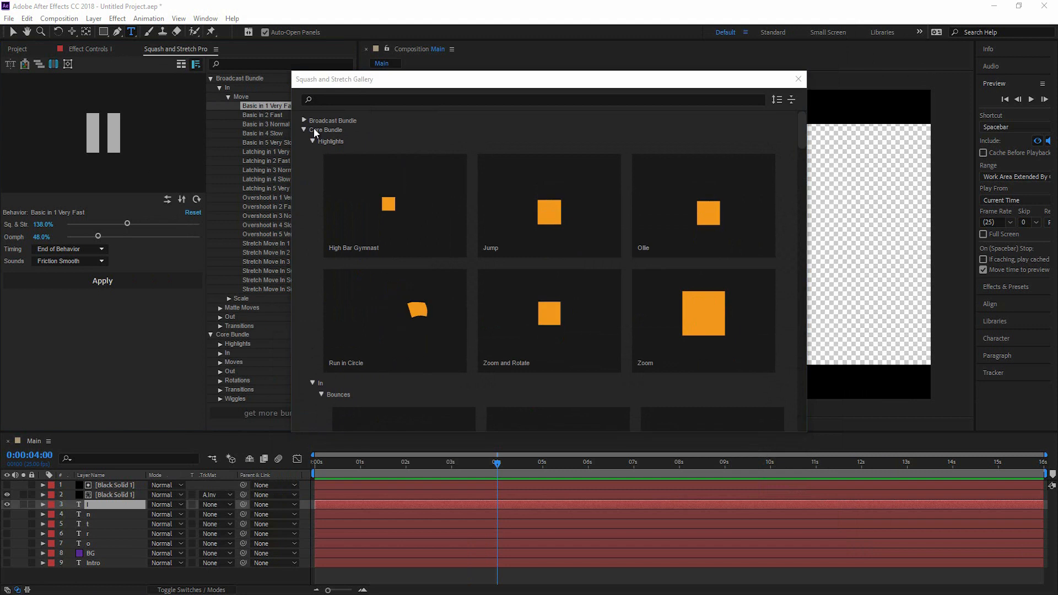
{"action": "mouse_move", "coordinate": [805, 123]}
{"action": "left_mouse_down"}
{"action": "mouse_move", "coordinate": [801, 168]}
{"action": "mouse_move", "coordinate": [799, 117]}
{"action": "left_mouse_up"}
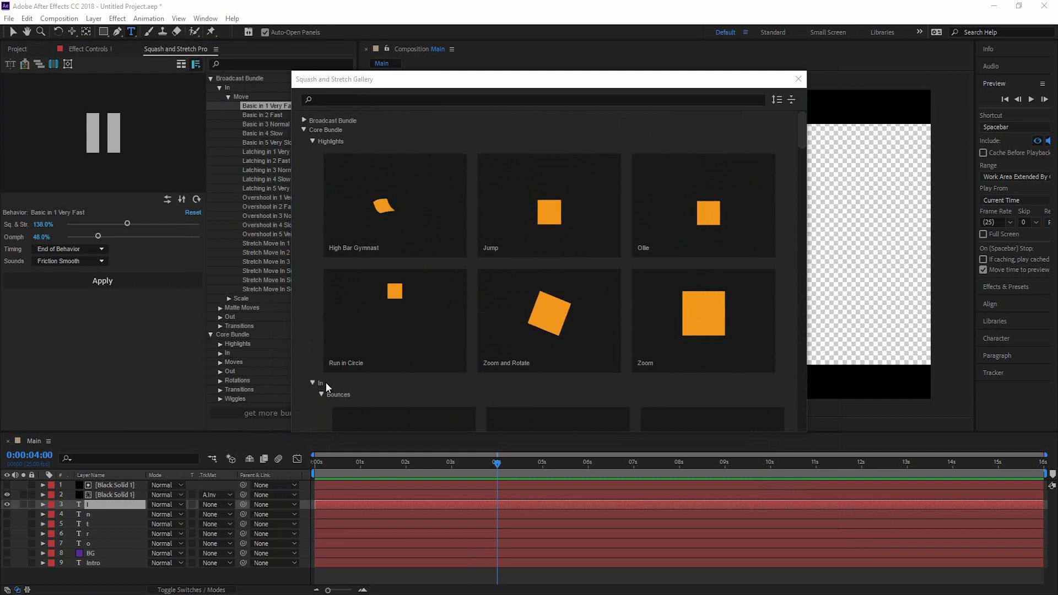
{"action": "left_click_drag", "start_coordinate": [799, 134], "coordinate": [800, 164]}
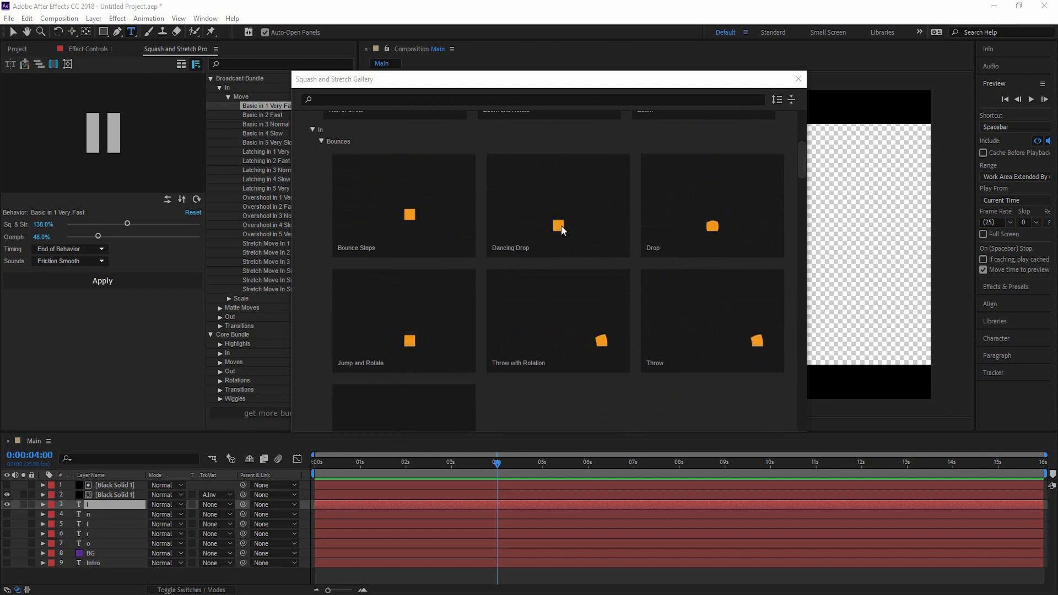
Apply Dancing Drop with Rubber 2 sounds to the I, precomposing it, then return to 0:00:02:14.
{"action": "left_click", "coordinate": [562, 218]}
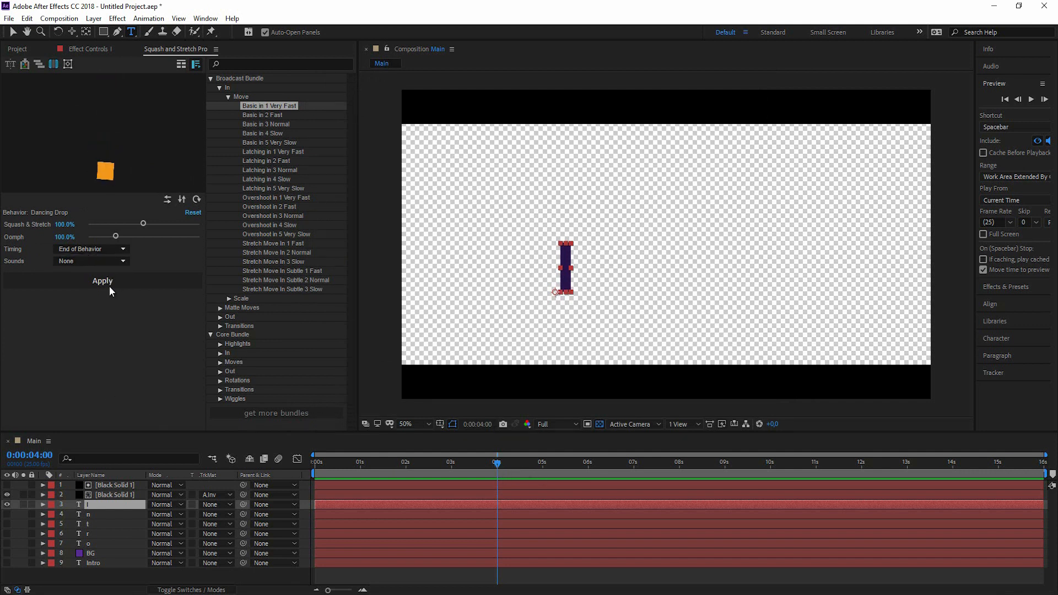
{"action": "left_click", "coordinate": [95, 263]}
{"action": "left_click", "coordinate": [94, 280]}
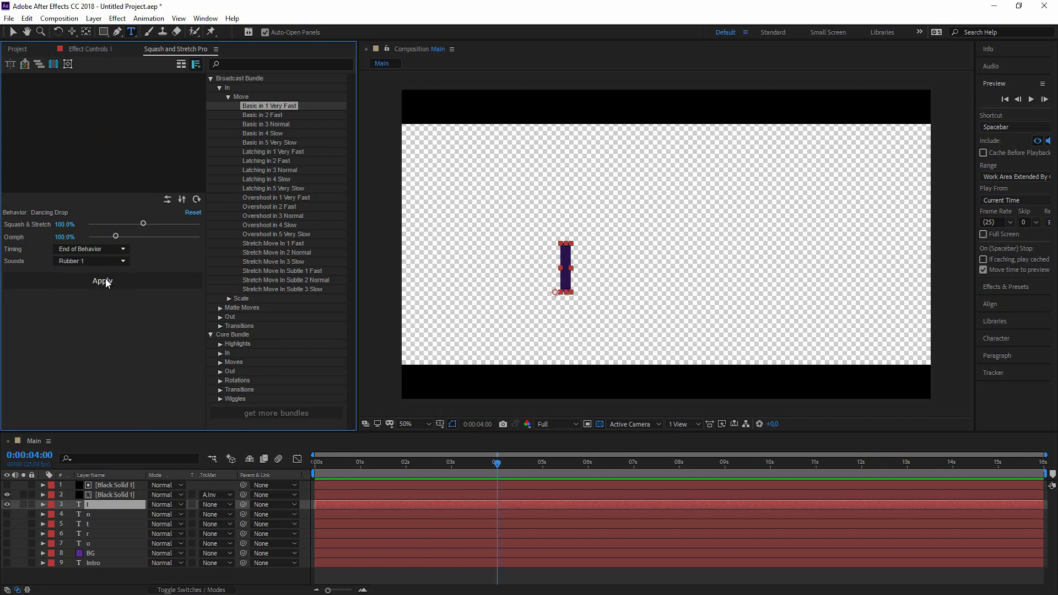
{"action": "left_click", "coordinate": [108, 260]}
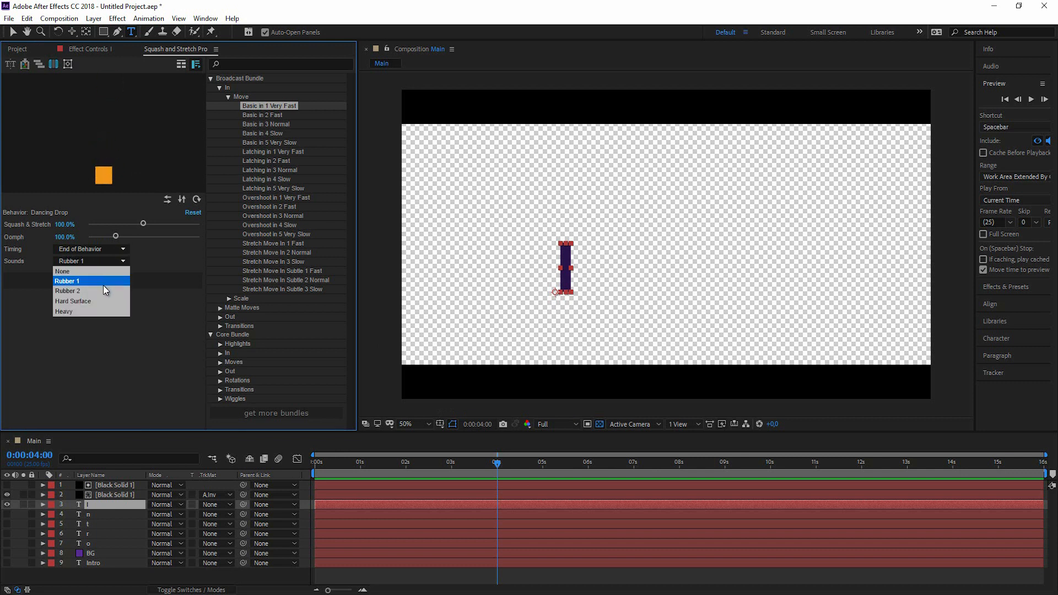
{"action": "left_click", "coordinate": [102, 289]}
{"action": "left_click", "coordinate": [98, 260]}
{"action": "left_click", "coordinate": [96, 299]}
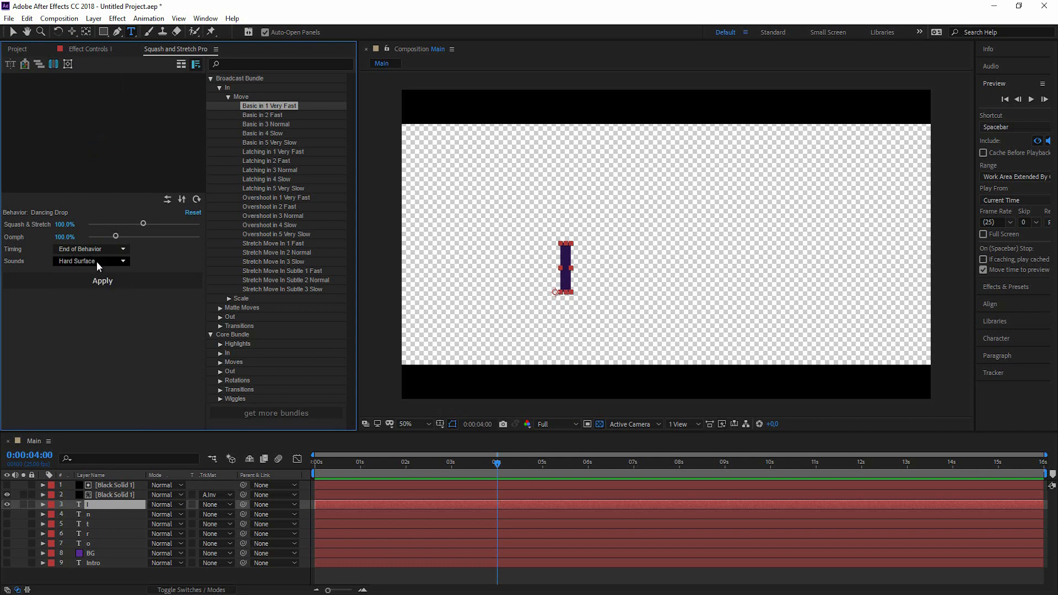
{"action": "left_click", "coordinate": [97, 260]}
{"action": "left_click", "coordinate": [97, 286]}
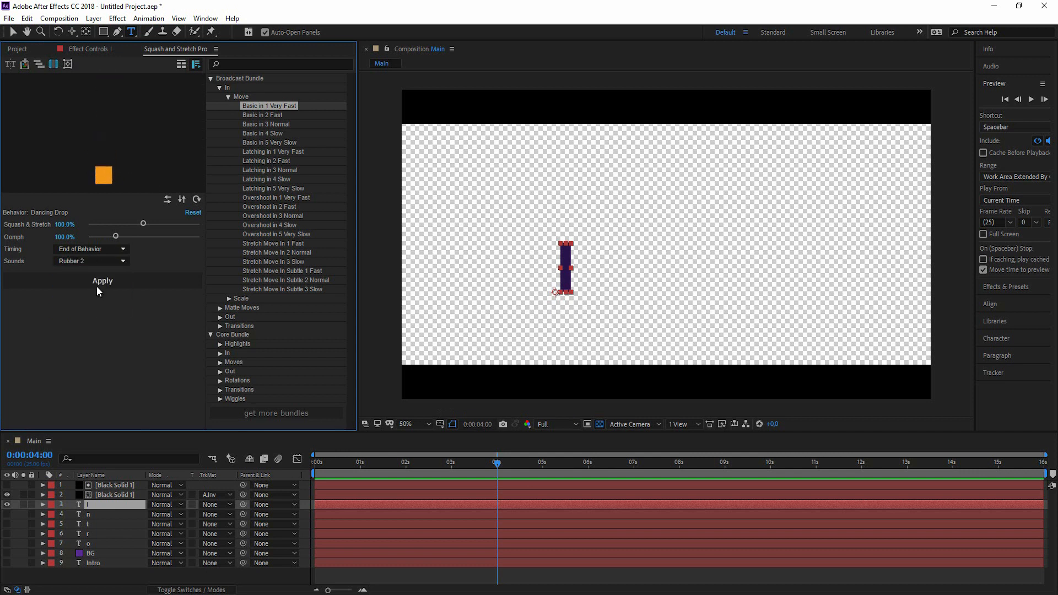
{"action": "left_click", "coordinate": [111, 279]}
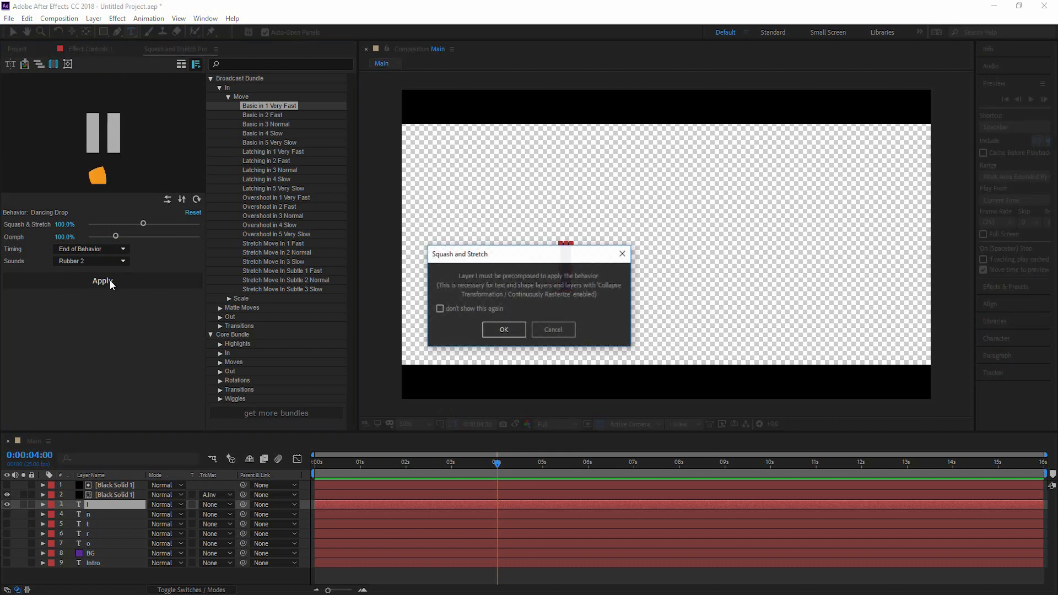
{"action": "left_click", "coordinate": [523, 329]}
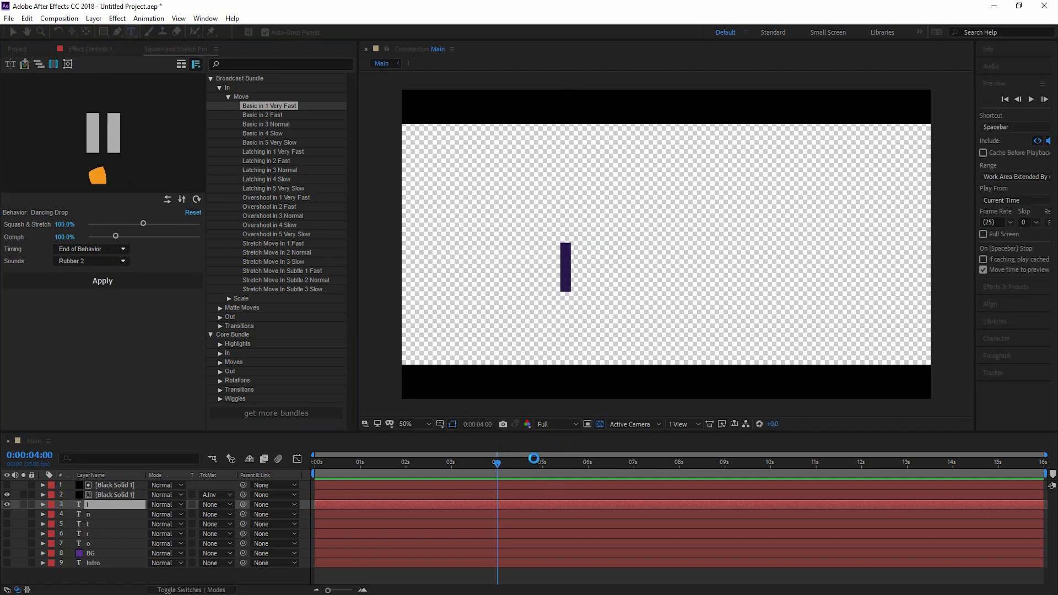
{"action": "left_click", "coordinate": [432, 464]}
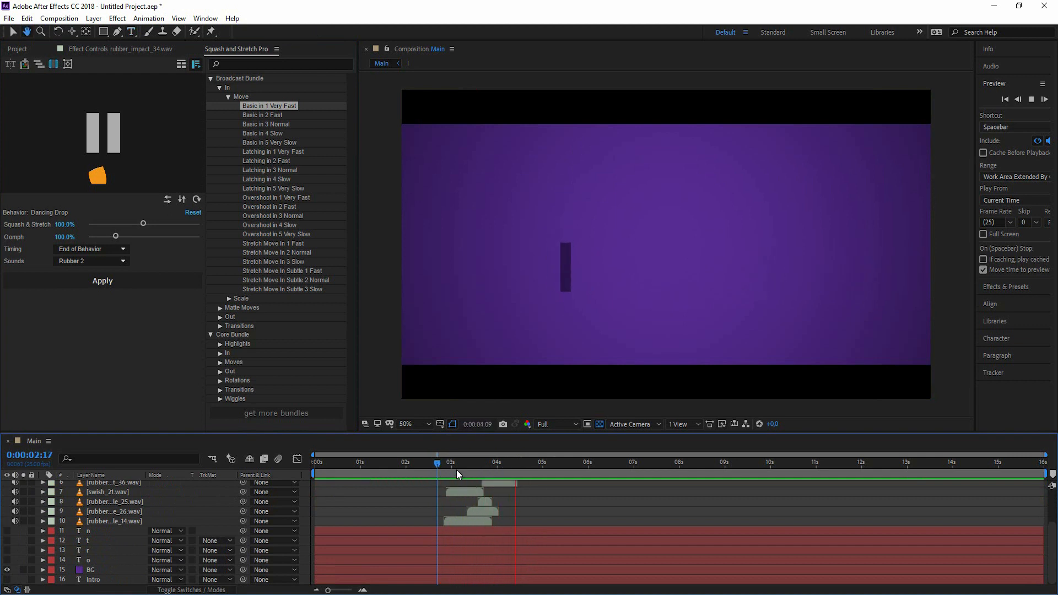
Label the I precomp and its sound layers 3–10 yellow.
{"action": "left_click", "coordinate": [443, 464]}
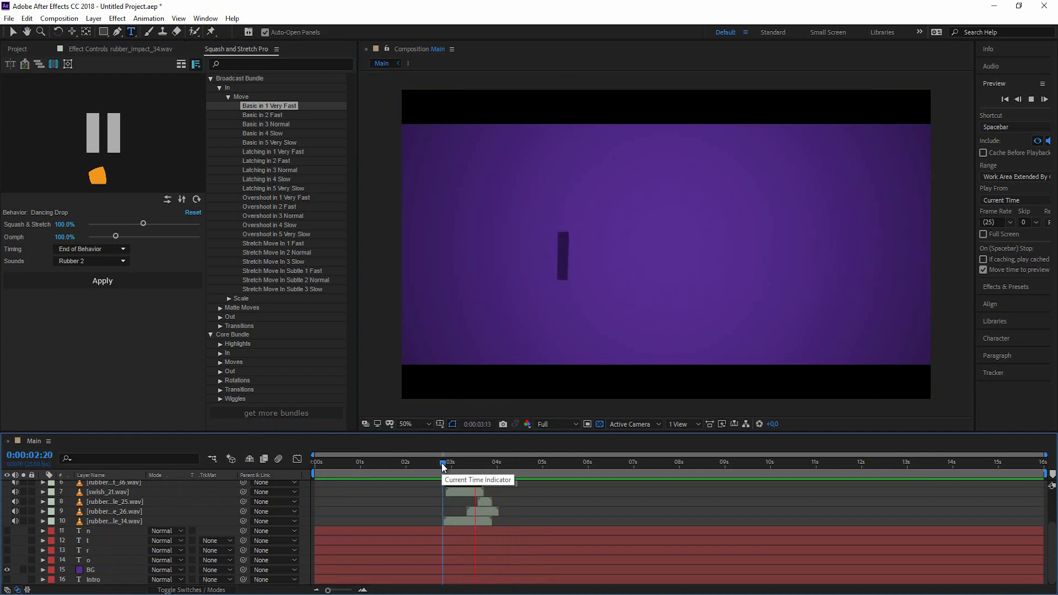
{"action": "key", "text": "space"}
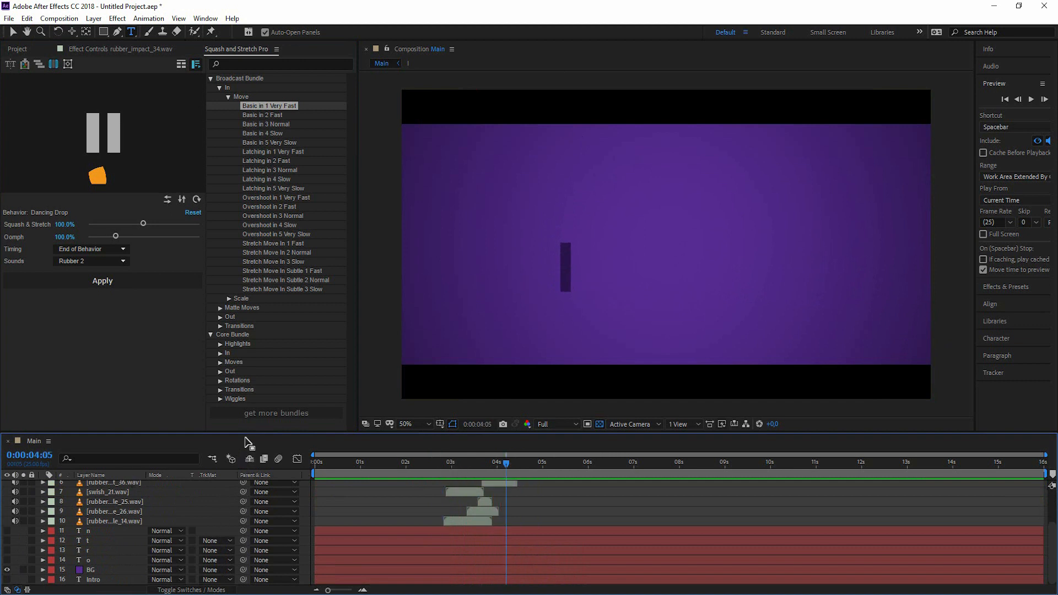
{"action": "left_click_drag", "start_coordinate": [246, 432], "coordinate": [246, 365]}
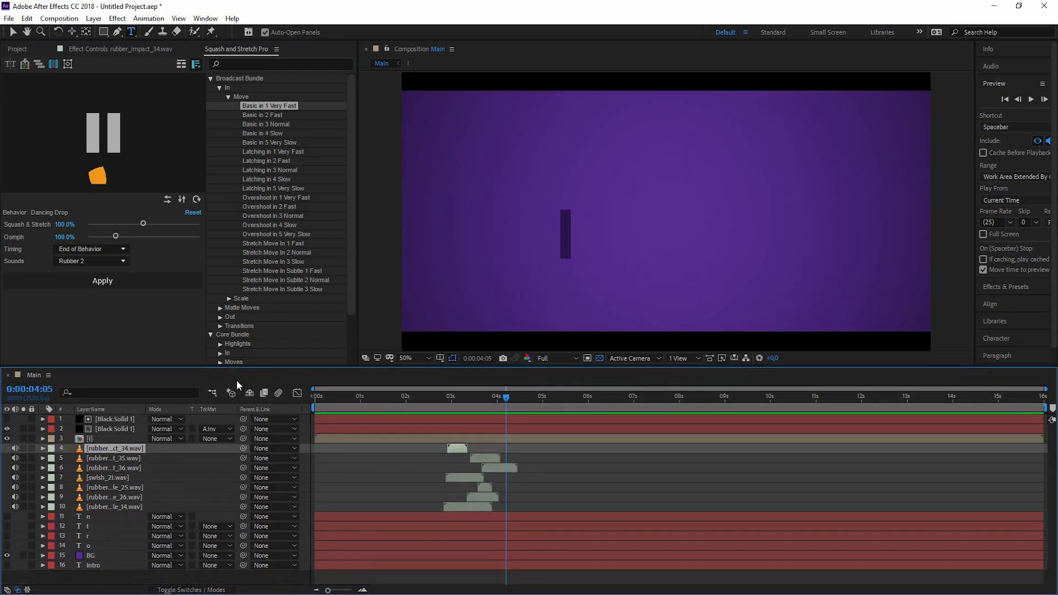
{"action": "left_click", "coordinate": [90, 441]}
{"action": "left_click", "coordinate": [107, 507], "text": "shift"}
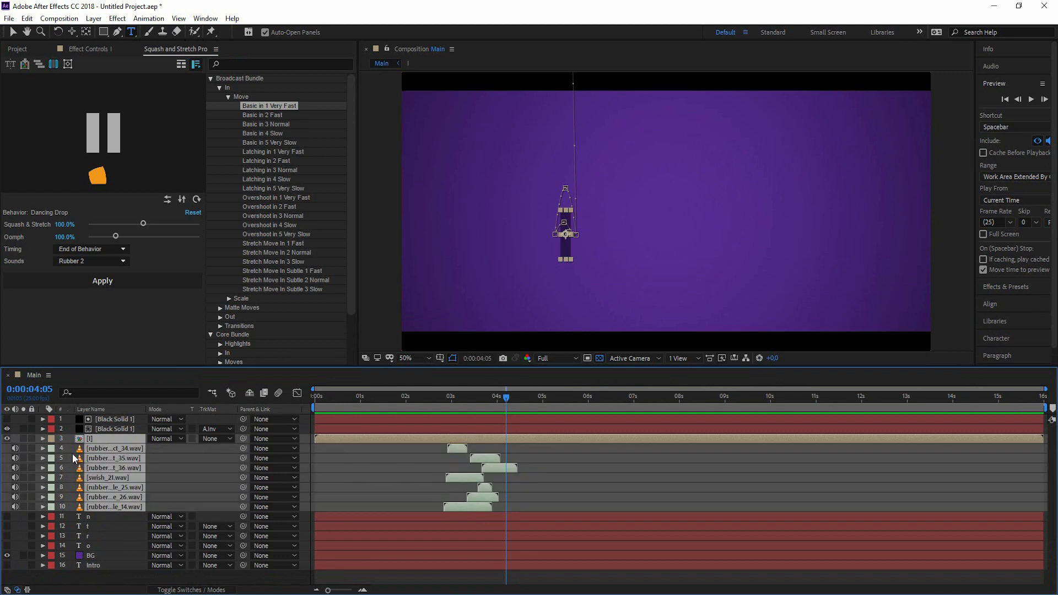
{"action": "left_click", "coordinate": [50, 444]}
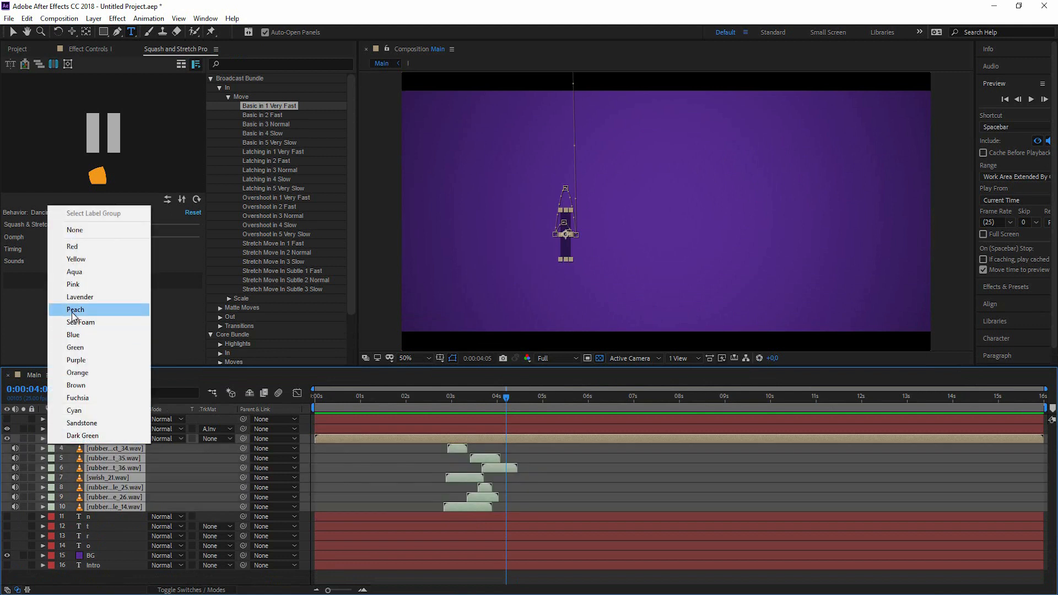
{"action": "left_click", "coordinate": [76, 259]}
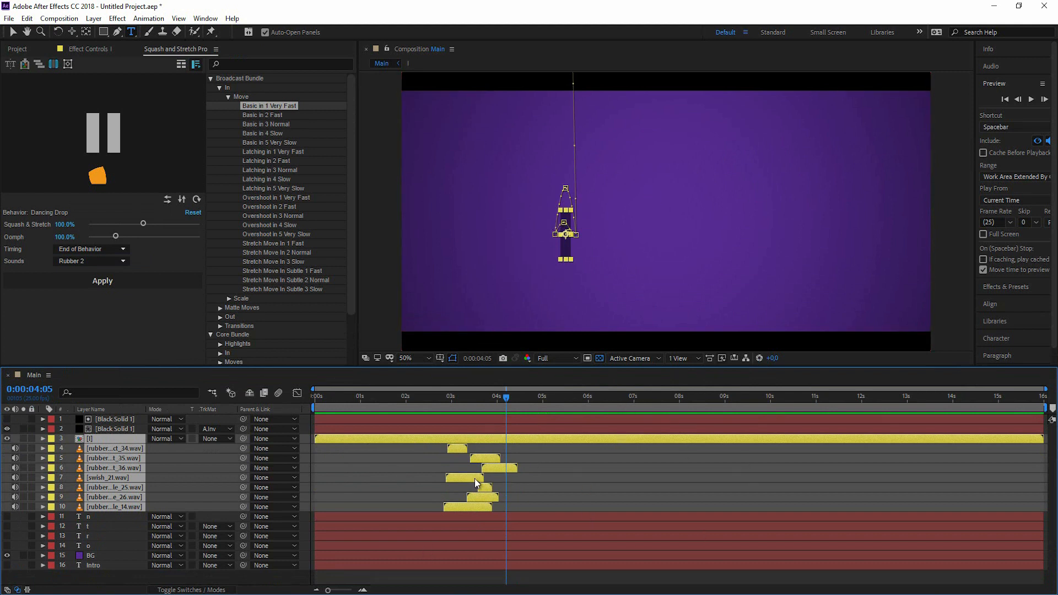
Mark sound layers 4–10 as shy and hide shy layers in the timeline.
{"action": "left_click", "coordinate": [570, 500]}
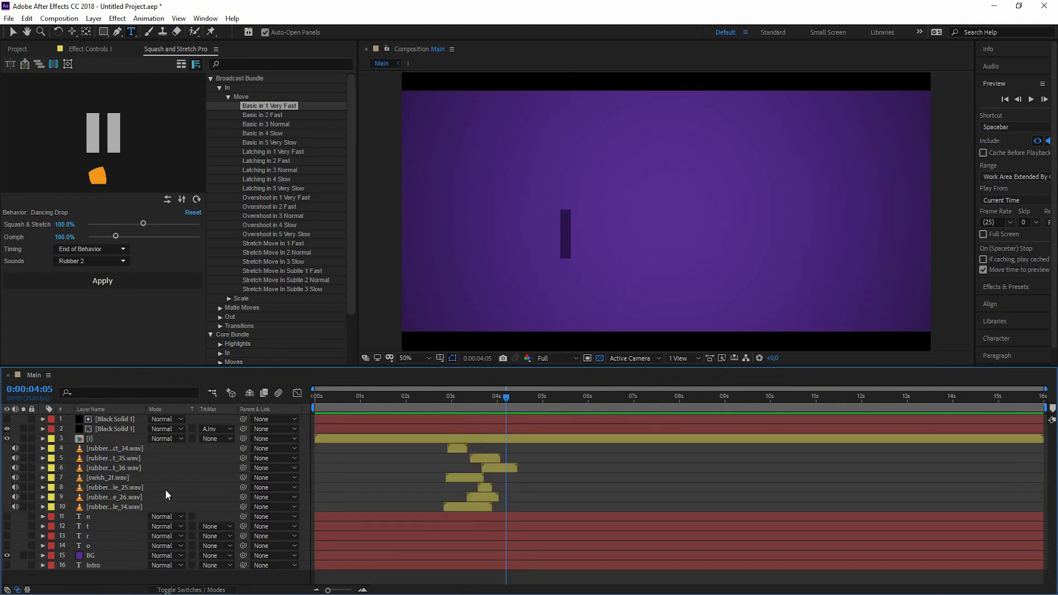
{"action": "left_click", "coordinate": [114, 449]}
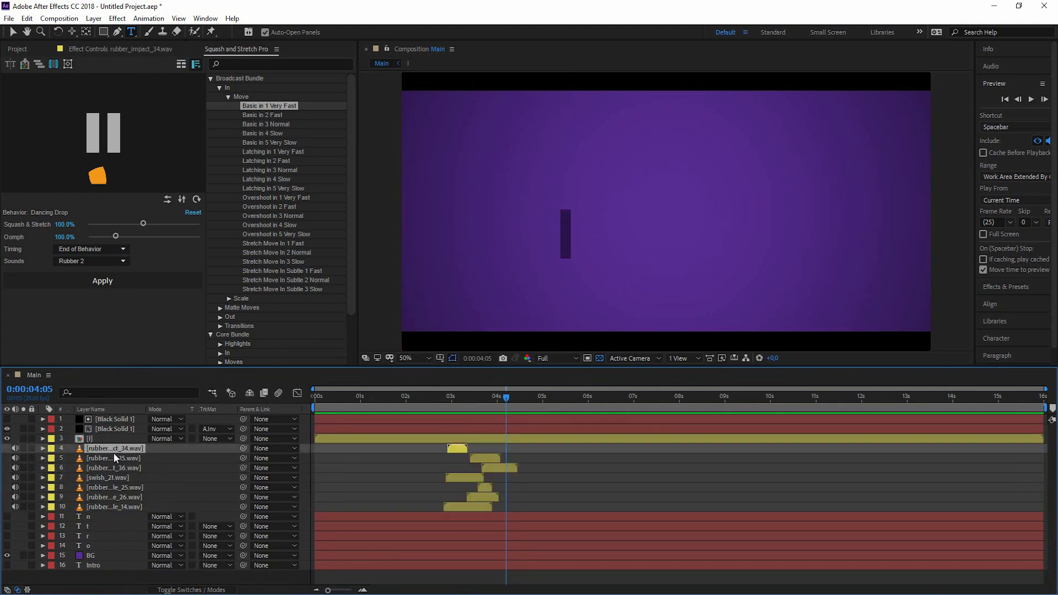
{"action": "left_click", "coordinate": [116, 507], "text": "shift"}
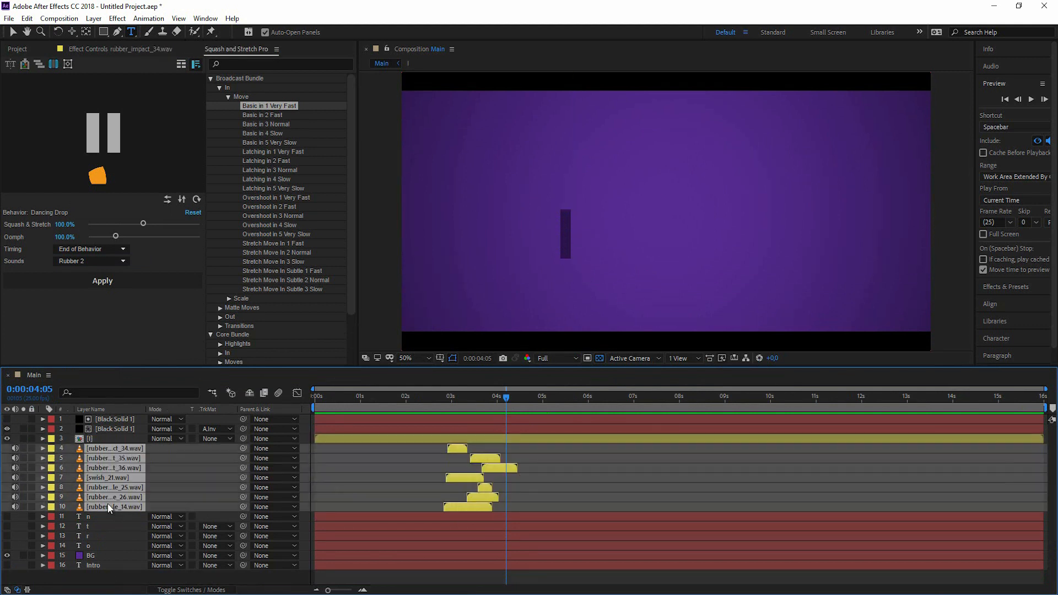
{"action": "left_click", "coordinate": [184, 589]}
{"action": "left_click", "coordinate": [152, 447]}
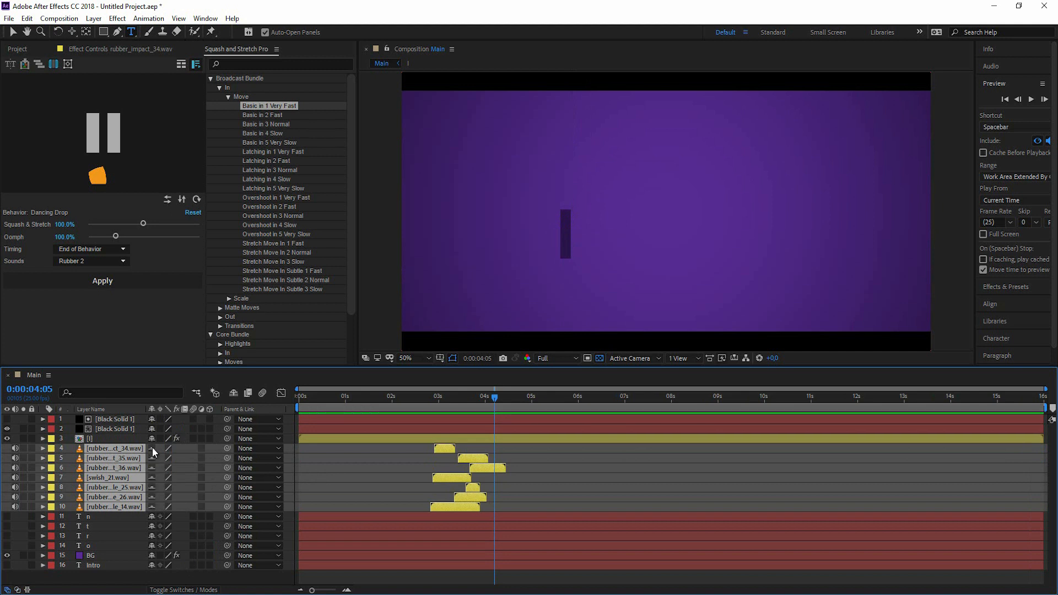
{"action": "left_click", "coordinate": [233, 393]}
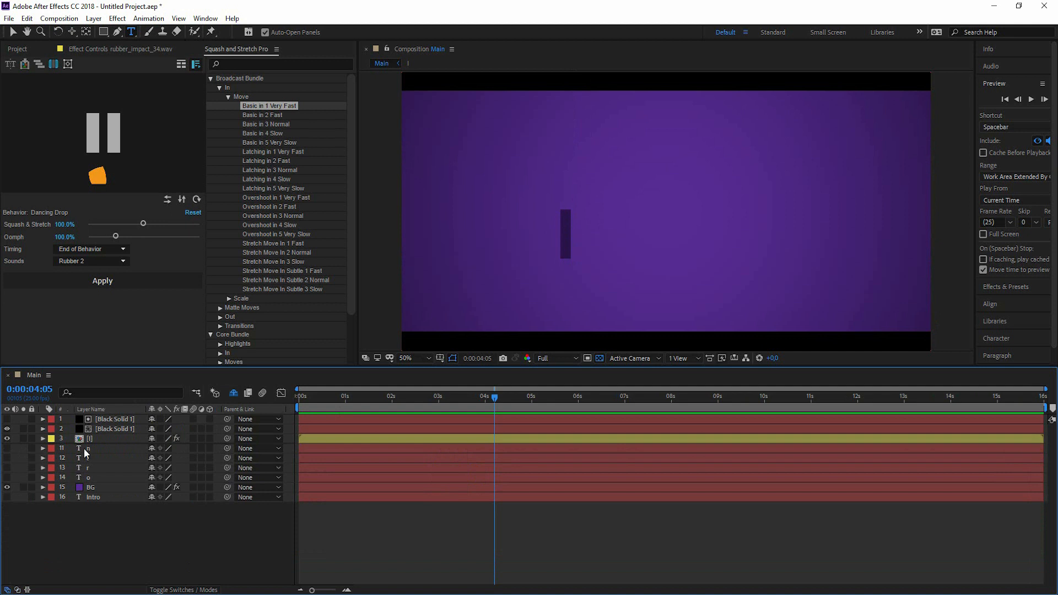
{"action": "left_click", "coordinate": [237, 392]}
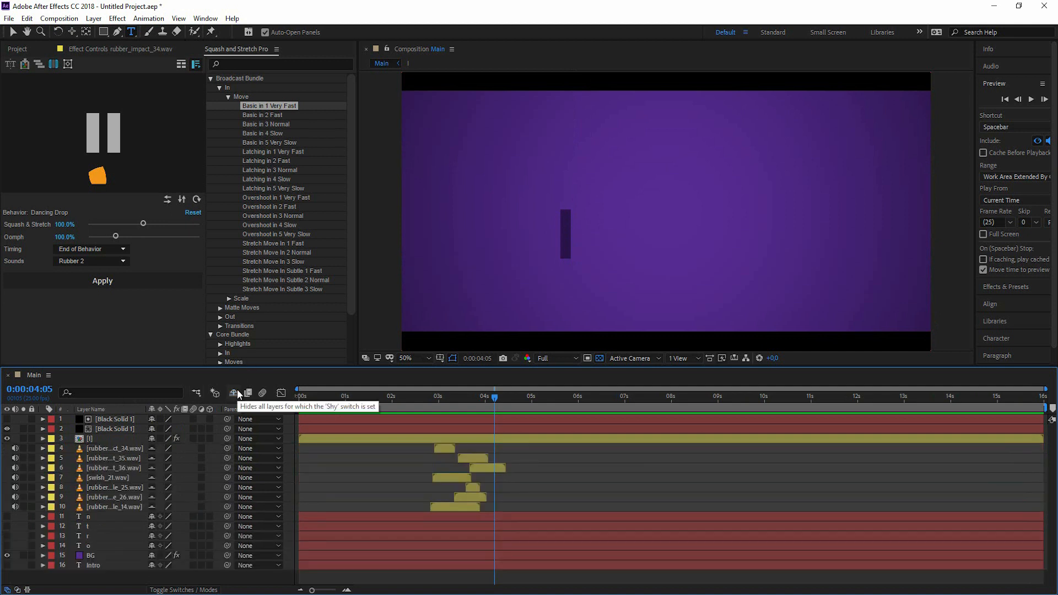
{"action": "left_click", "coordinate": [238, 393]}
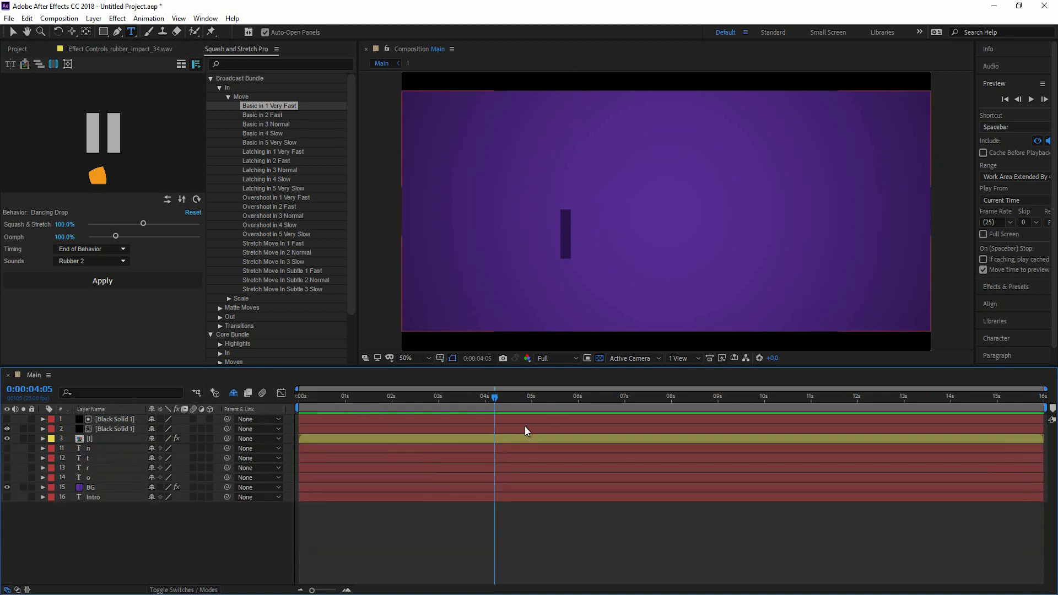
{"action": "left_click_drag", "start_coordinate": [495, 401], "coordinate": [455, 409]}
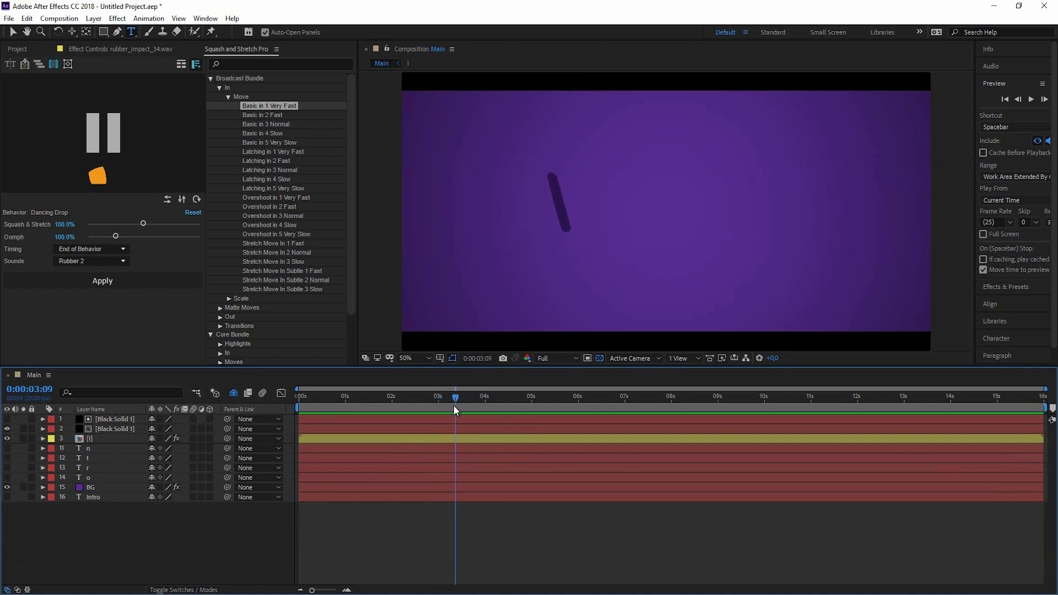
Select the r letter layer and turn its visibility on so the R appears.
{"action": "left_click", "coordinate": [88, 449]}
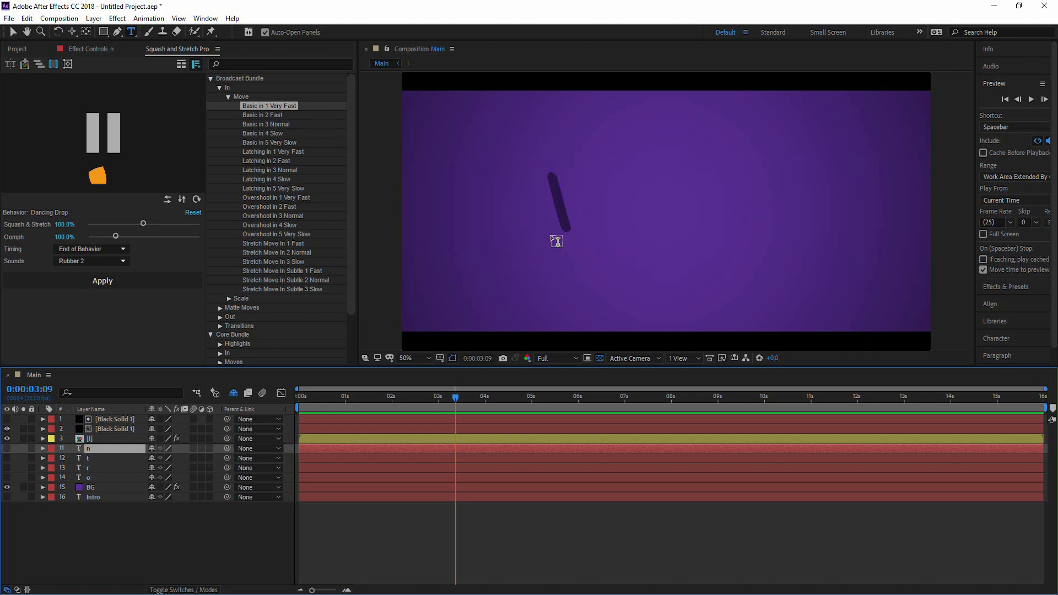
{"action": "left_click", "coordinate": [91, 469]}
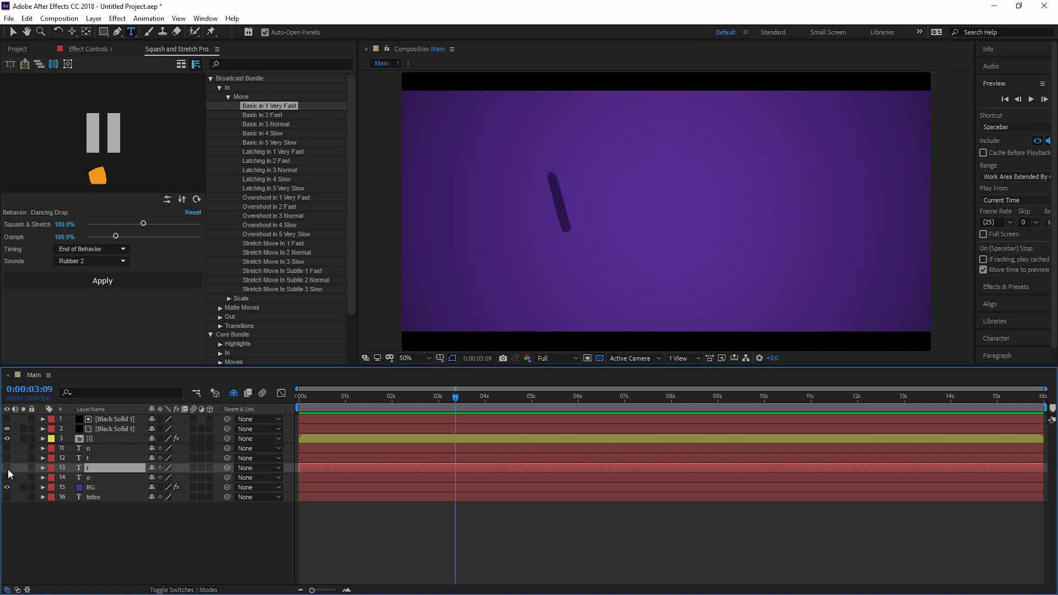
{"action": "left_click", "coordinate": [7, 468]}
{"action": "left_click", "coordinate": [168, 532]}
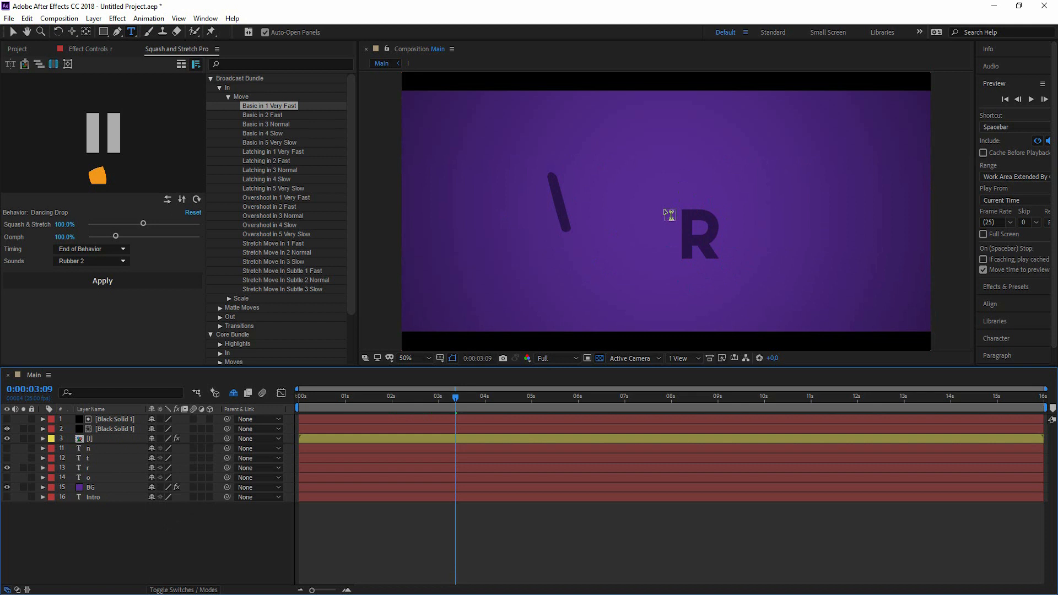
Choose Throw with Rotation with 51% squash, 48% oomph and Rubber 2 sounds.
{"action": "left_click", "coordinate": [181, 64]}
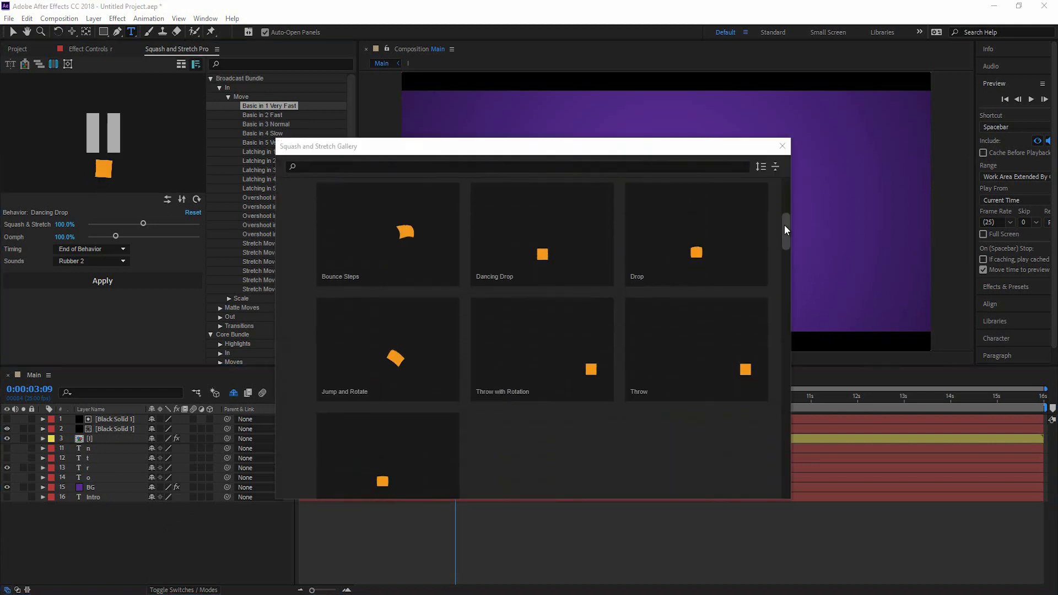
{"action": "left_click_drag", "start_coordinate": [785, 226], "coordinate": [785, 233]}
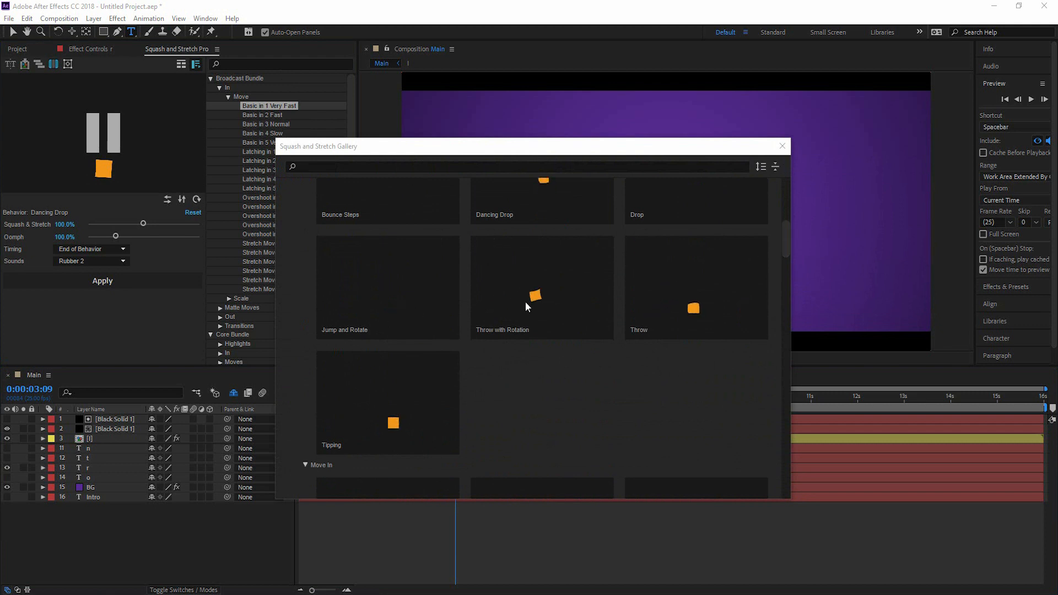
{"action": "left_click", "coordinate": [550, 293]}
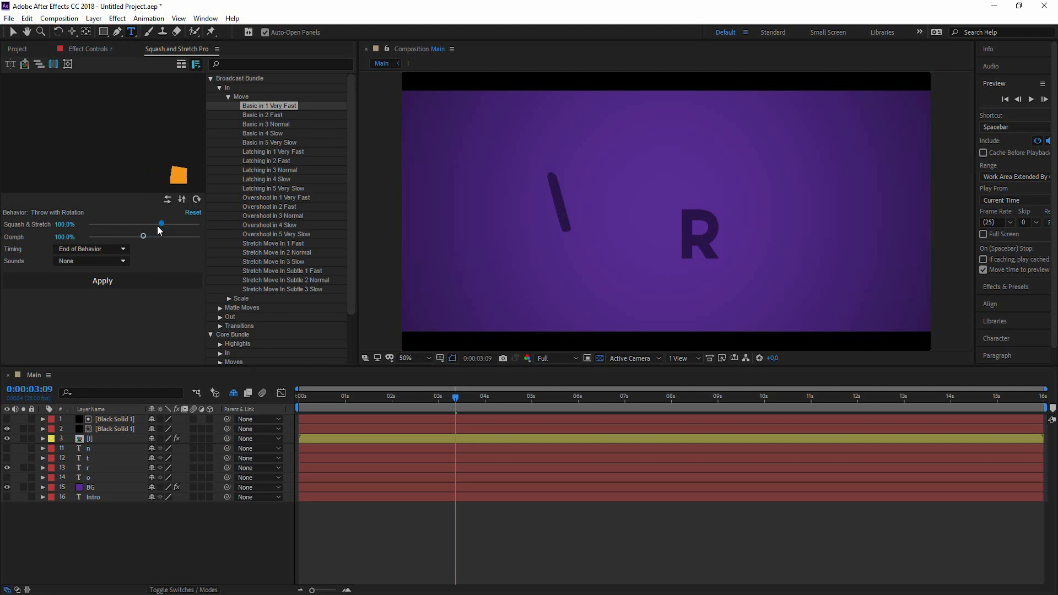
{"action": "left_click_drag", "start_coordinate": [162, 228], "coordinate": [126, 225]}
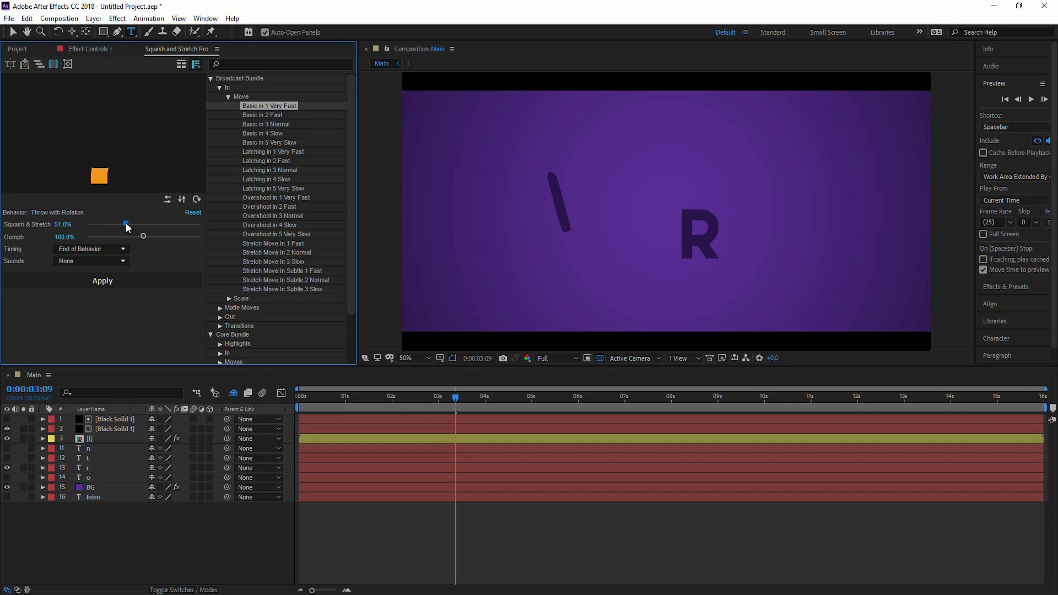
{"action": "left_click_drag", "start_coordinate": [144, 237], "coordinate": [117, 239]}
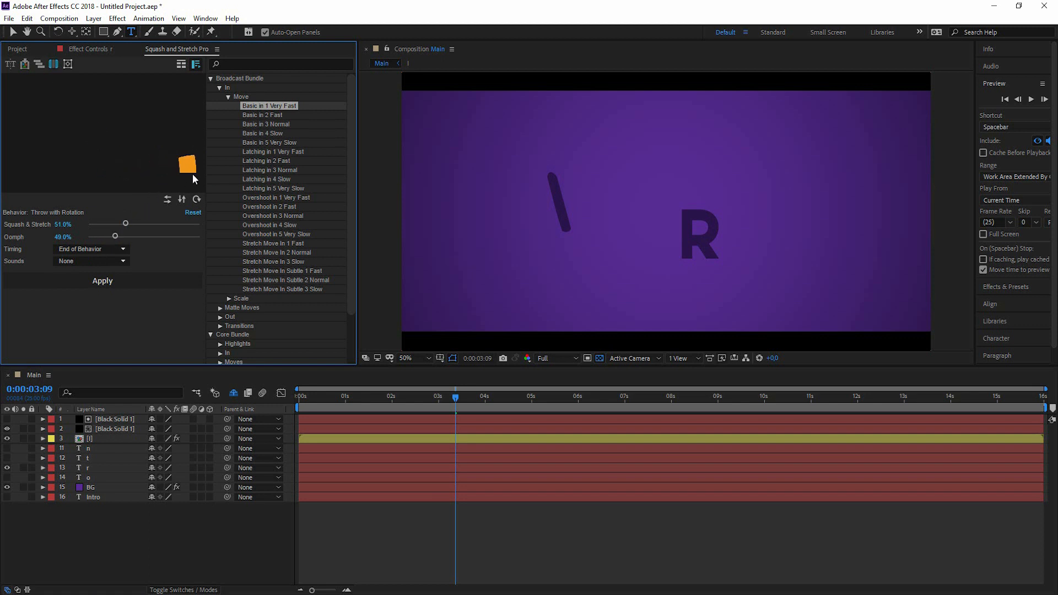
{"action": "left_click_drag", "start_coordinate": [116, 238], "coordinate": [155, 240]}
{"action": "left_click_drag", "start_coordinate": [153, 237], "coordinate": [115, 237]}
{"action": "left_click", "coordinate": [100, 260]}
{"action": "left_click", "coordinate": [94, 311]}
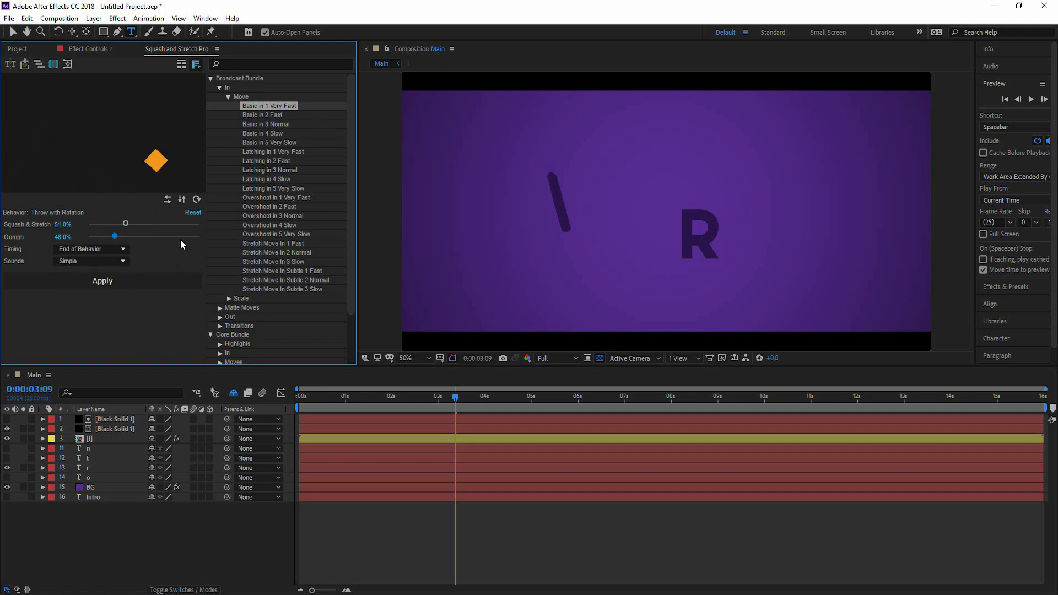
{"action": "left_click", "coordinate": [119, 261]}
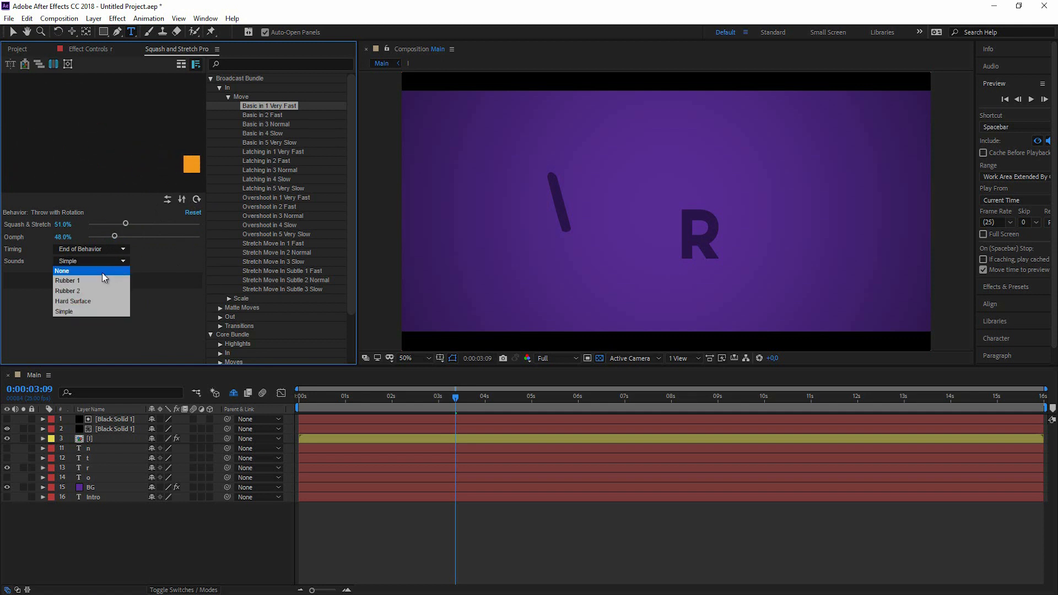
{"action": "left_click", "coordinate": [119, 284]}
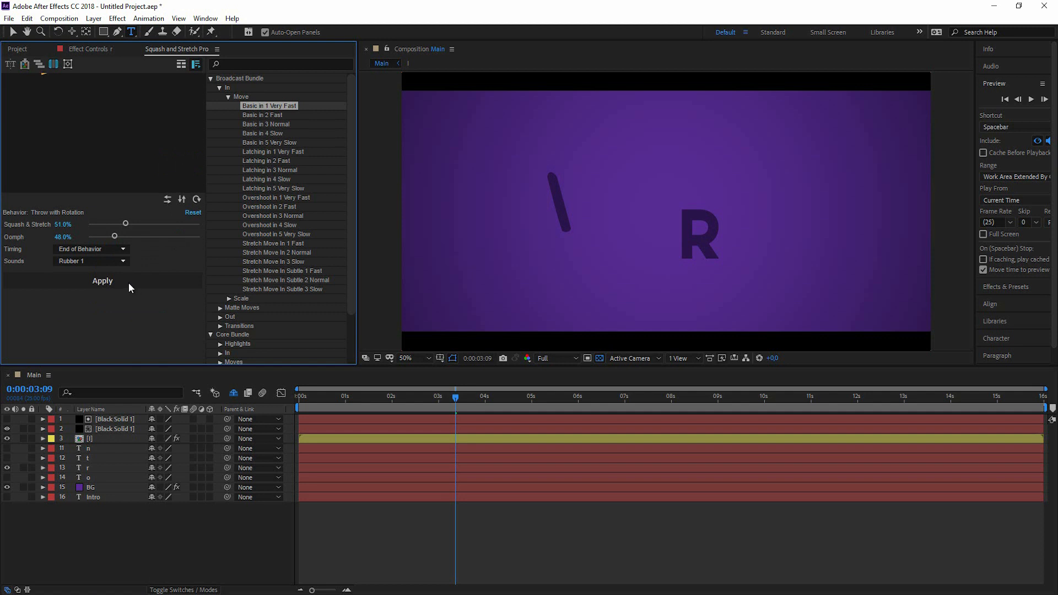
{"action": "left_click", "coordinate": [116, 259]}
{"action": "left_click", "coordinate": [113, 282]}
Apply the behaviour to the r layer and confirm precomposing it.
{"action": "left_click", "coordinate": [104, 439]}
{"action": "left_click", "coordinate": [103, 439]}
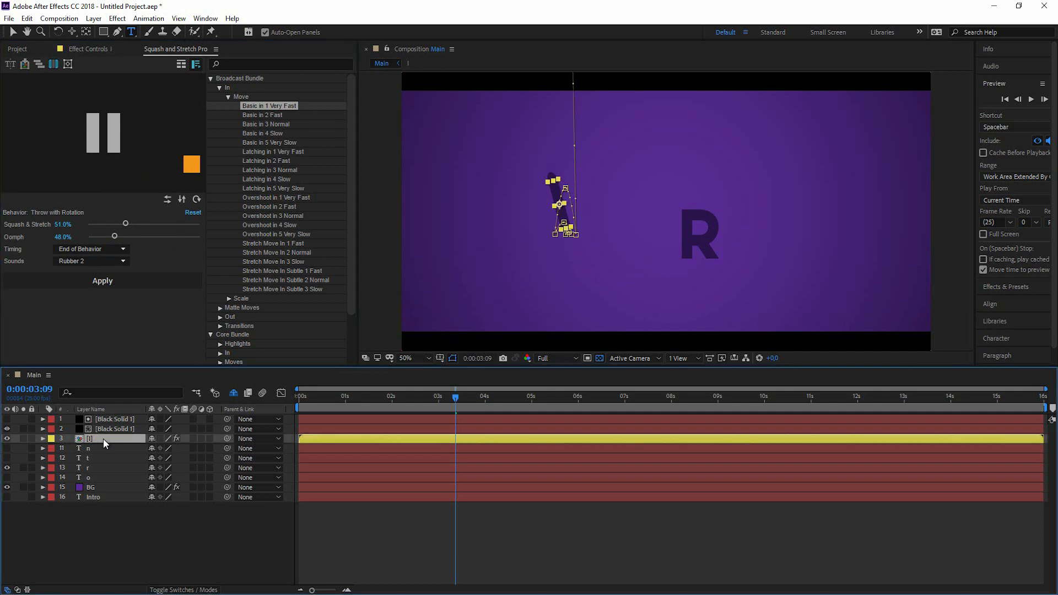
{"action": "left_click", "coordinate": [95, 468]}
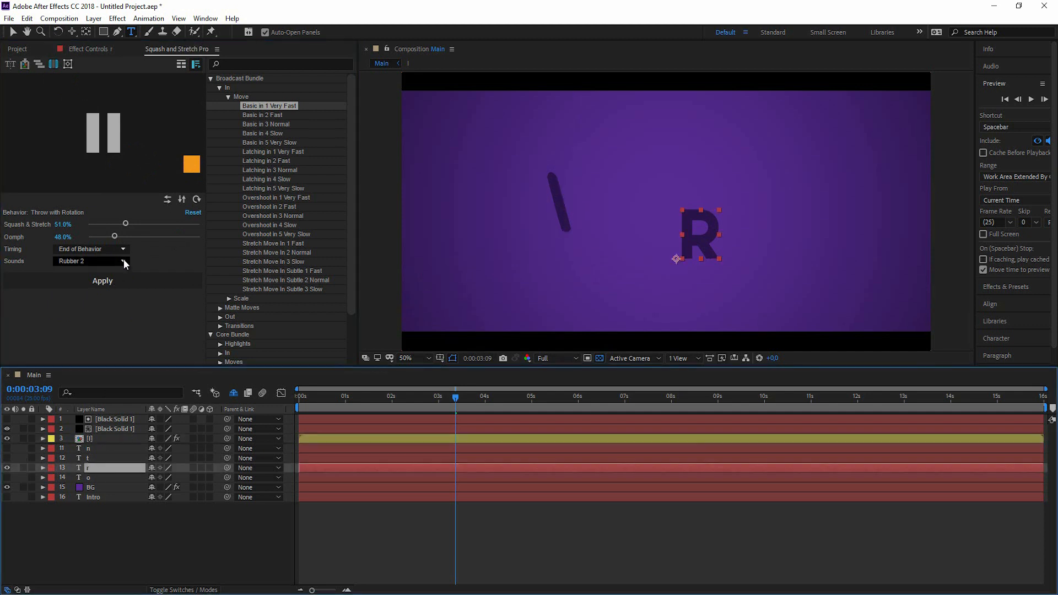
{"action": "left_click", "coordinate": [111, 280]}
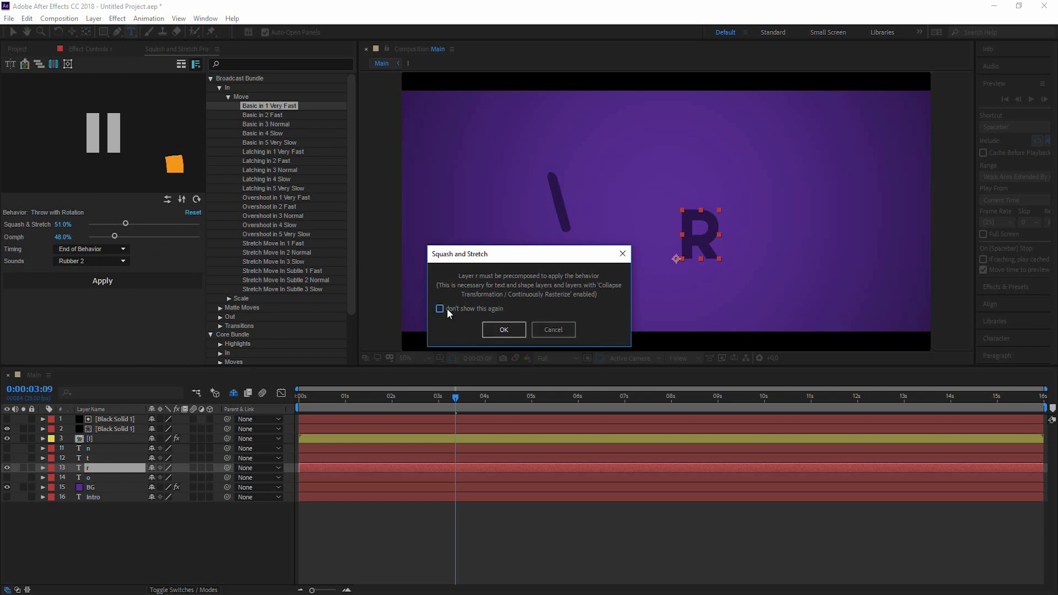
{"action": "left_click", "coordinate": [504, 329]}
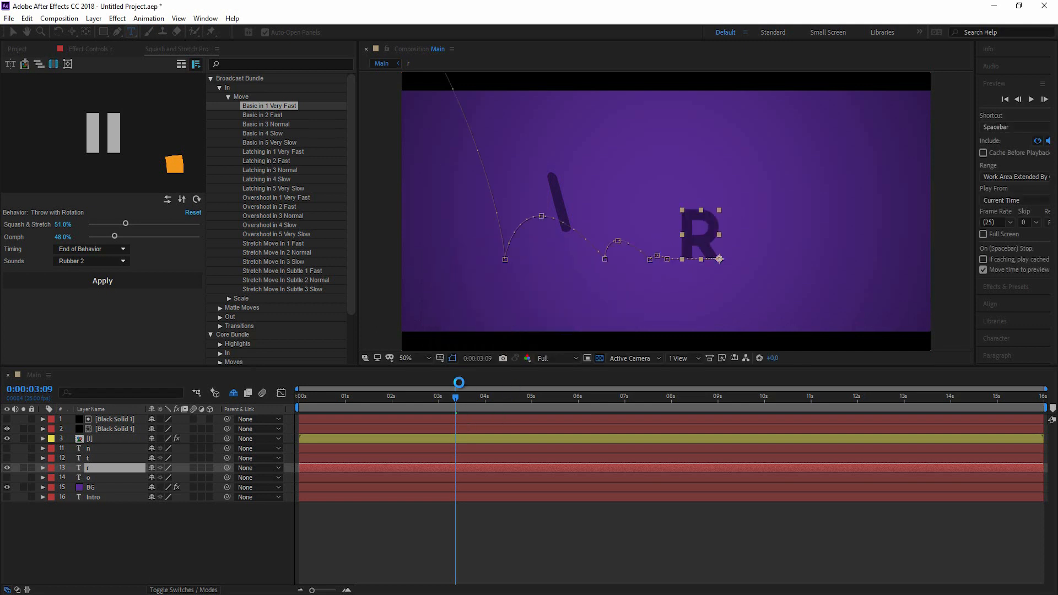
Preview, then shift the R precomp and its sounds about half a second later.
{"action": "left_click_drag", "start_coordinate": [414, 406], "coordinate": [288, 405]}
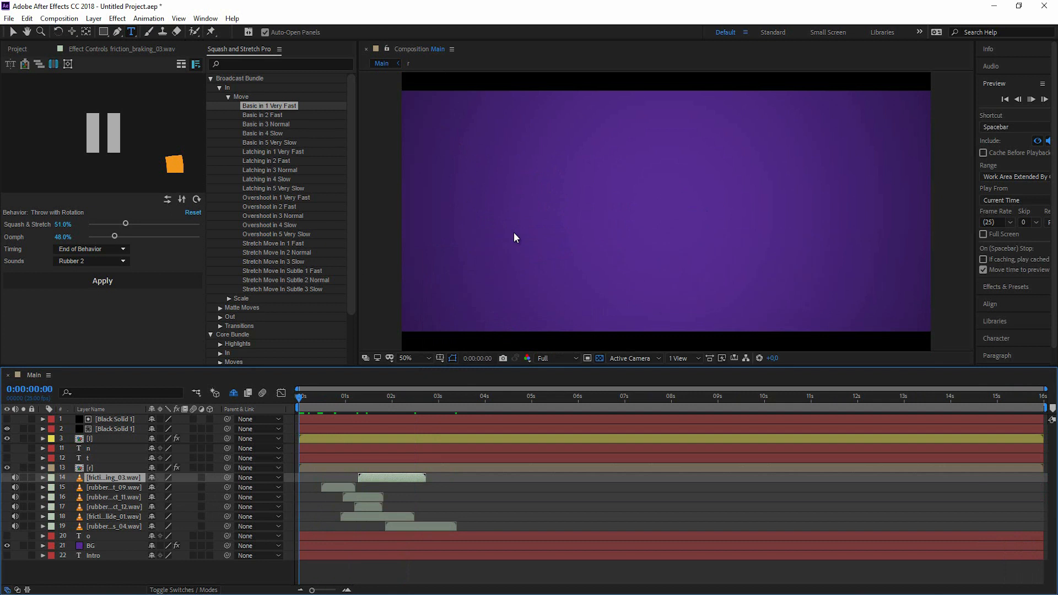
{"action": "key", "text": "space"}
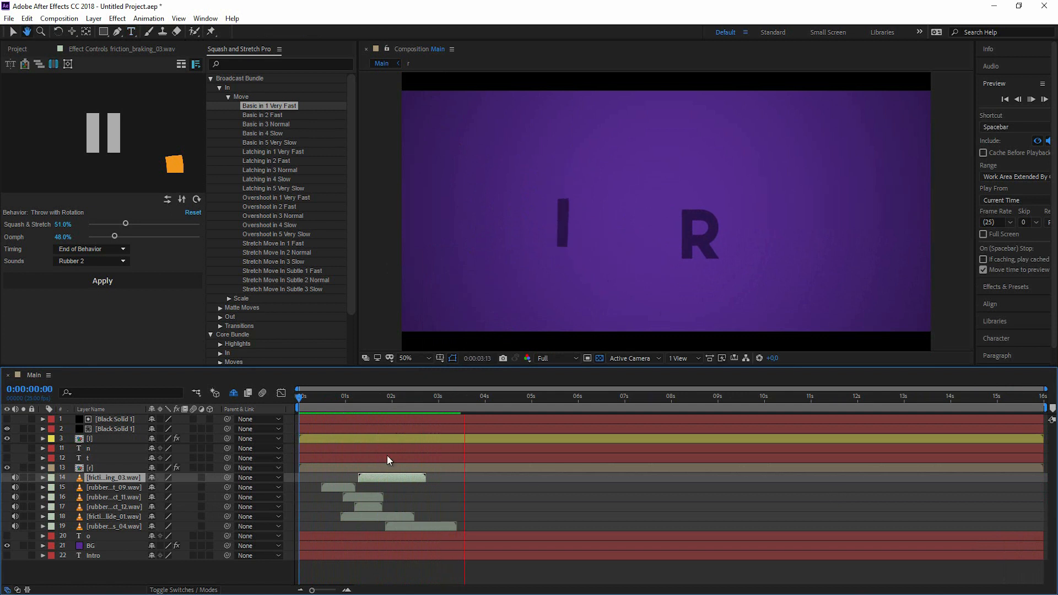
{"action": "key", "text": "space"}
{"action": "left_click", "coordinate": [76, 469]}
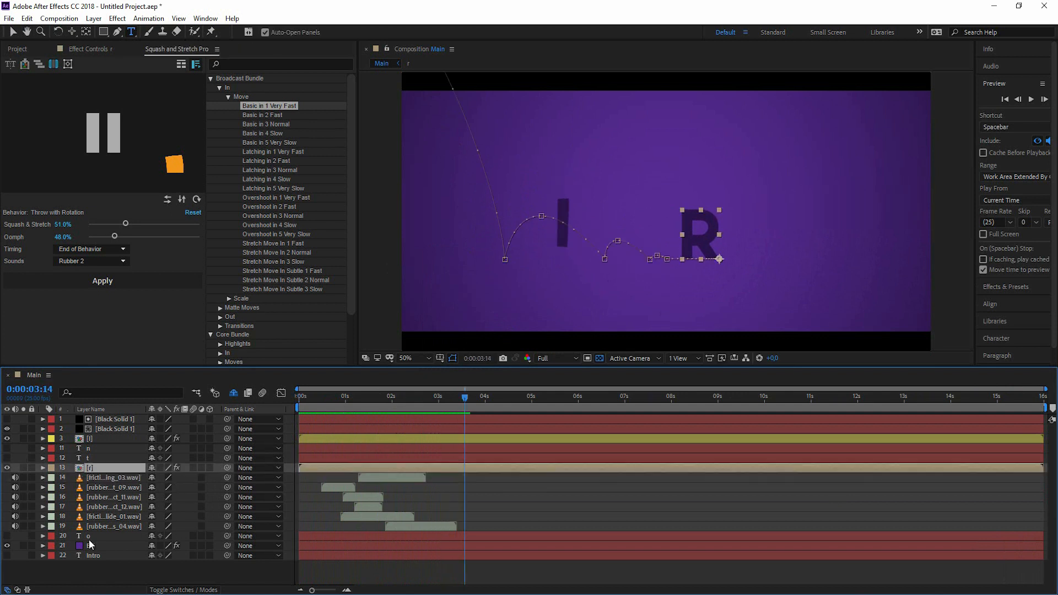
{"action": "left_click", "coordinate": [99, 529], "text": "shift"}
{"action": "left_click_drag", "start_coordinate": [333, 466], "coordinate": [387, 467]}
{"action": "left_click", "coordinate": [332, 393]}
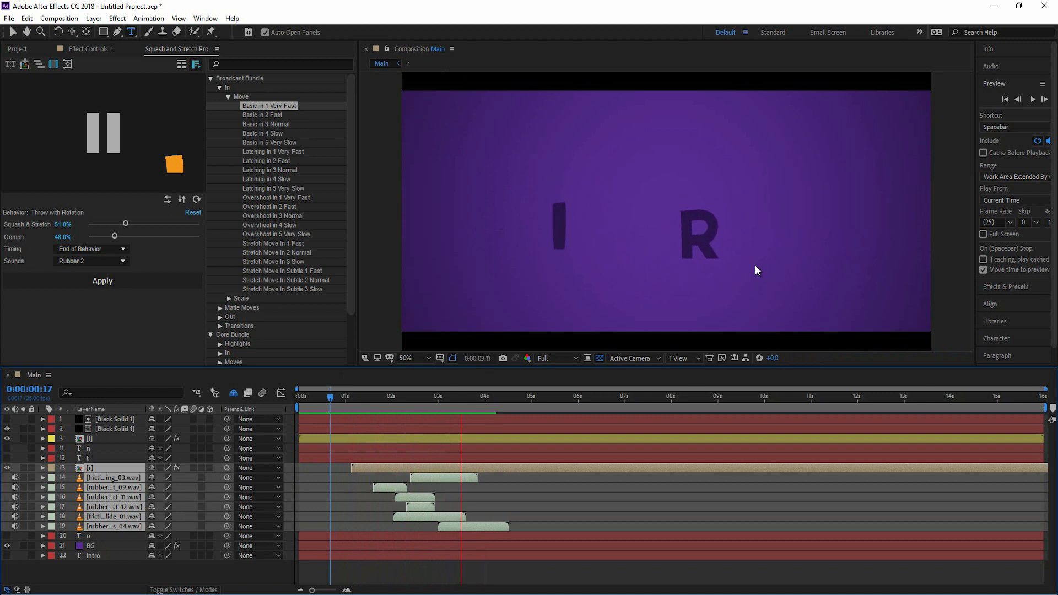
{"action": "key", "text": "space"}
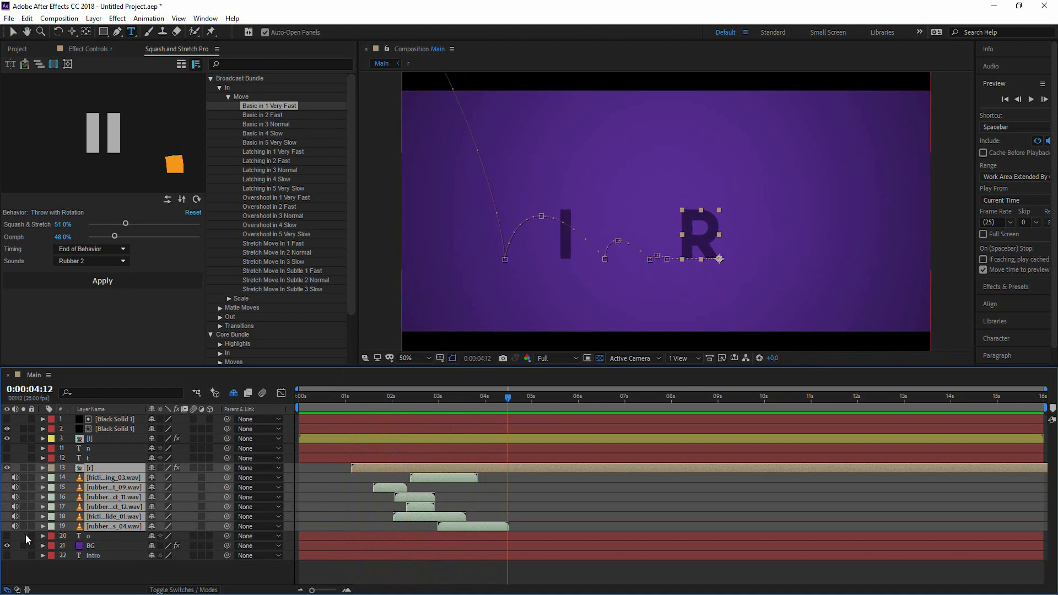
Label the R precomp and its sound layers Sandstone, then hide the R's sound layers.
{"action": "left_click", "coordinate": [118, 581]}
{"action": "left_click", "coordinate": [78, 468]}
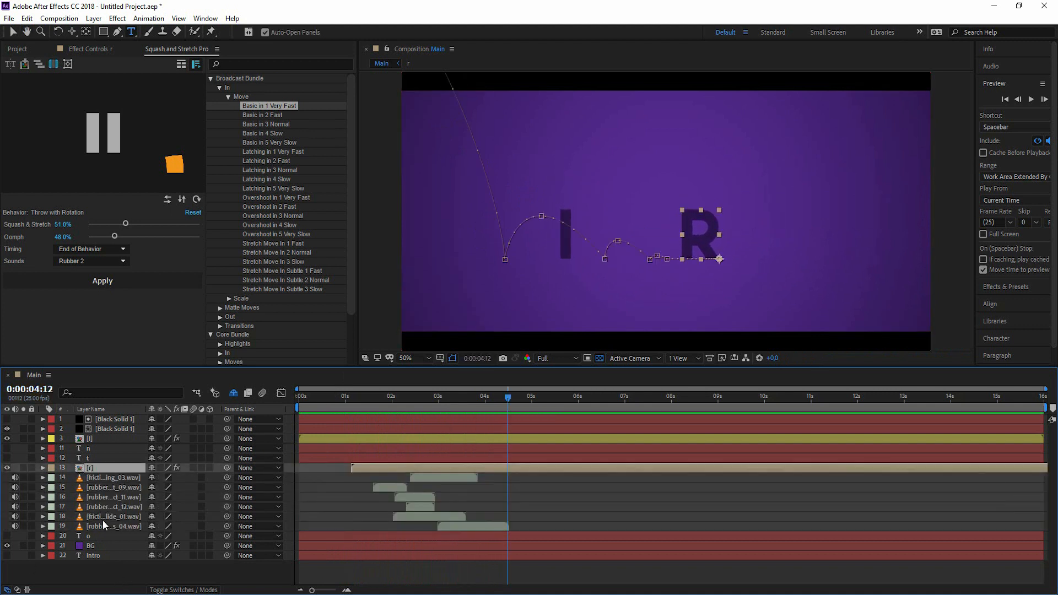
{"action": "left_click", "coordinate": [105, 527], "text": "shift"}
{"action": "left_click", "coordinate": [55, 475]}
{"action": "left_click", "coordinate": [71, 454]}
{"action": "left_click", "coordinate": [98, 559]}
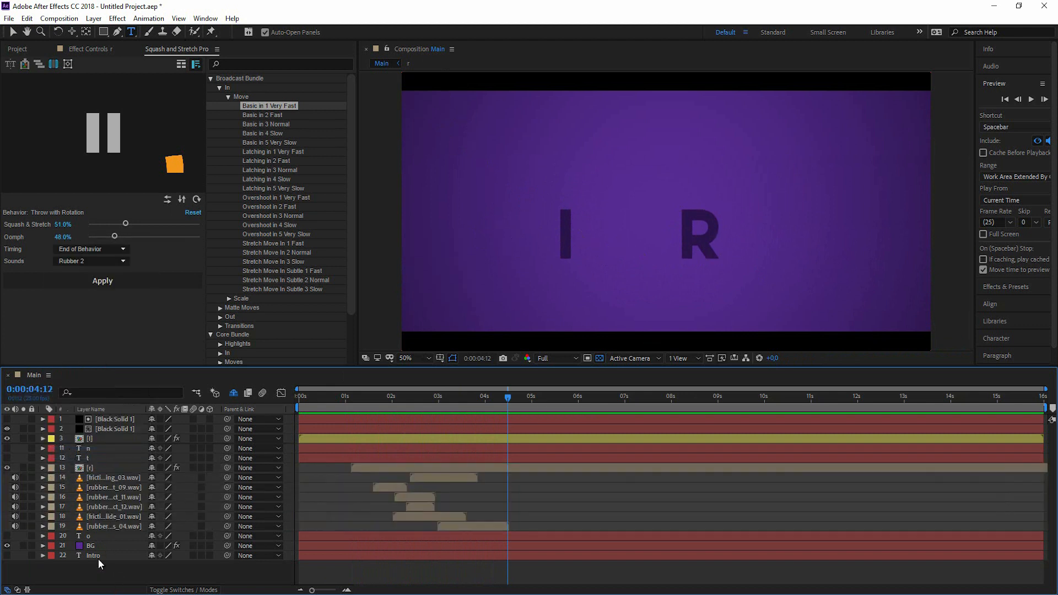
{"action": "left_click", "coordinate": [128, 479]}
{"action": "left_click", "coordinate": [132, 528], "text": "shift"}
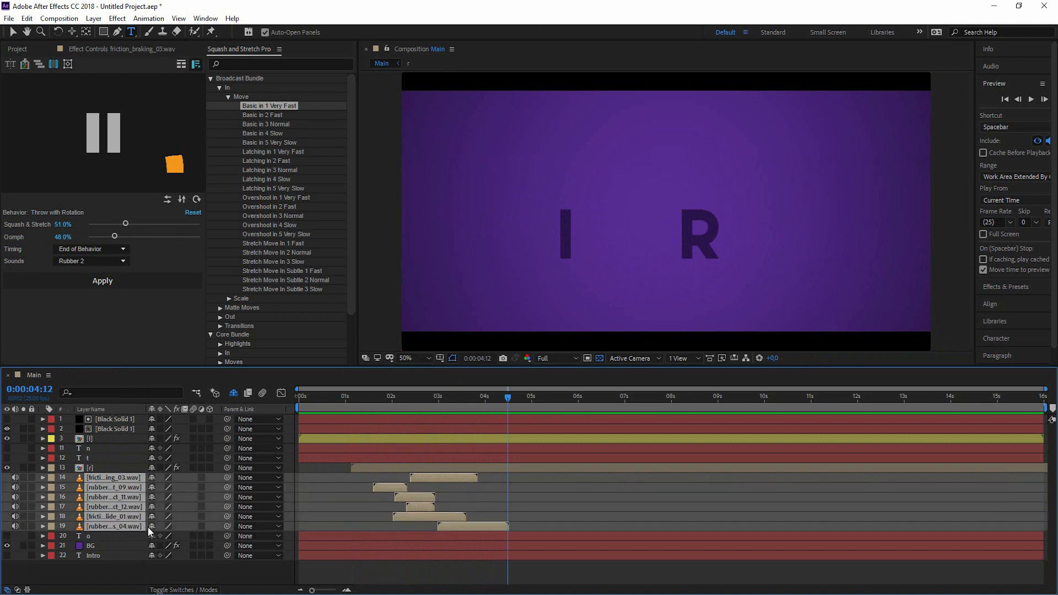
{"action": "key", "text": "Delete"}
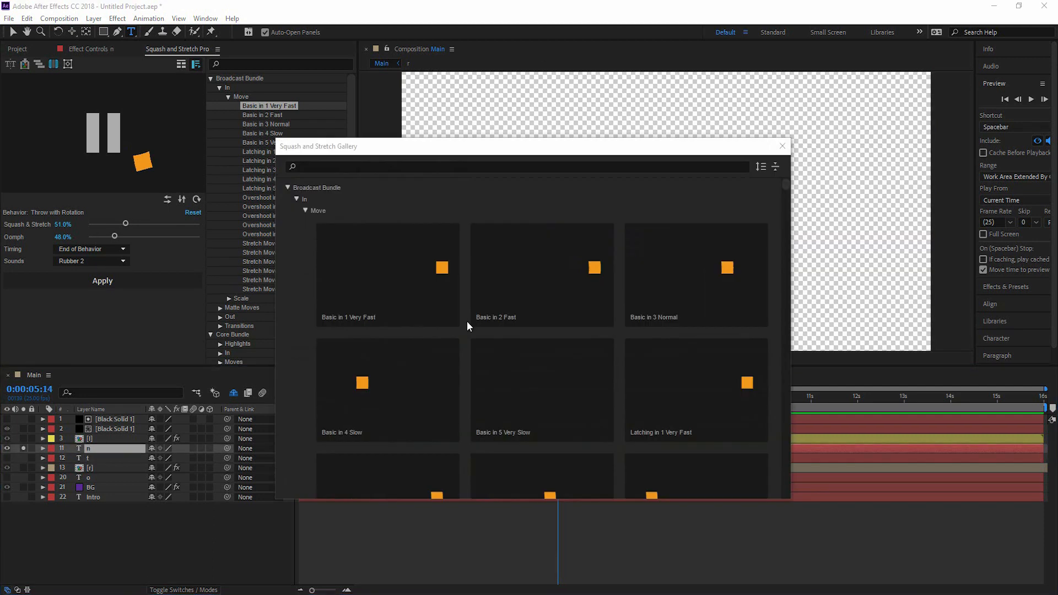
Apply Jump on the Spot with a sound set to the N letter.
{"action": "scroll", "coordinate": [638, 352], "scroll_direction": "down", "scroll_amount": 10}
{"action": "scroll", "coordinate": [639, 352], "scroll_direction": "down", "scroll_amount": 10}
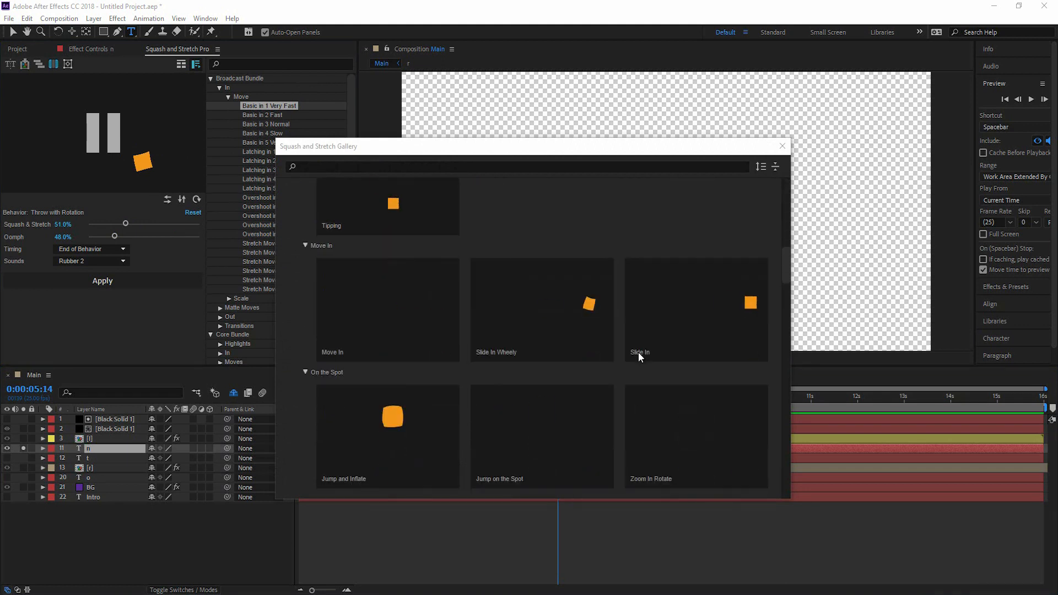
{"action": "left_click", "coordinate": [604, 347]}
{"action": "left_click", "coordinate": [91, 261]}
{"action": "left_click", "coordinate": [88, 290]}
{"action": "left_click", "coordinate": [101, 284]}
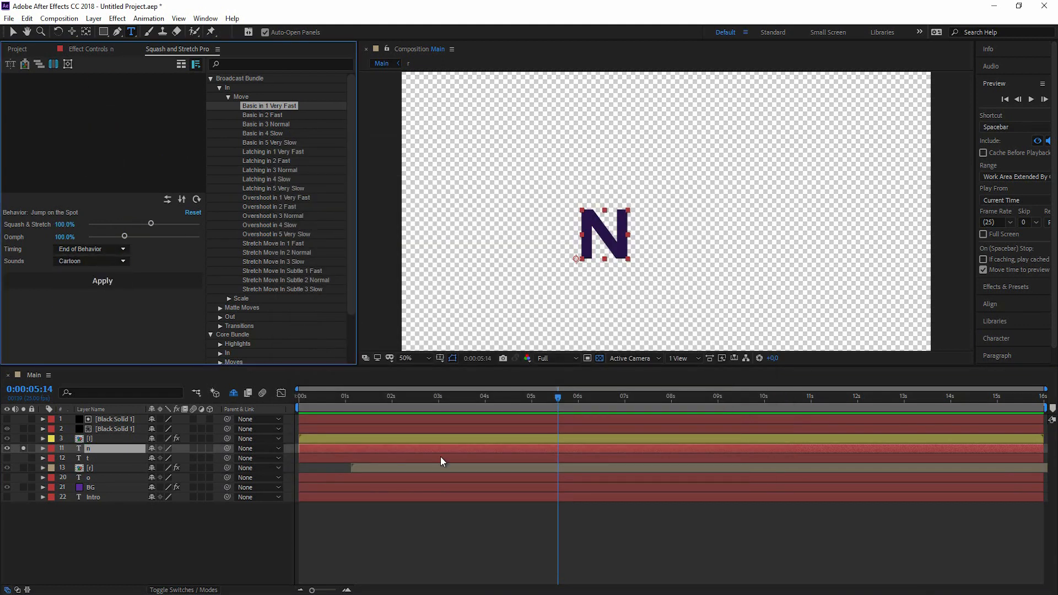
Colour the N and its sound layers dark green.
{"action": "left_click", "coordinate": [23, 448]}
{"action": "left_click", "coordinate": [108, 468], "text": "shift"}
{"action": "left_click", "coordinate": [51, 458]}
{"action": "left_click", "coordinate": [63, 448]}
{"action": "left_click", "coordinate": [460, 397]}
Preview and shift the N and its sounds earlier, then move to about 4 seconds.
{"action": "key", "text": "space"}
{"action": "key", "text": "space"}
{"action": "left_click_drag", "start_coordinate": [528, 459], "coordinate": [450, 458]}
{"action": "left_click", "coordinate": [462, 397]}
{"action": "key", "text": "space"}
{"action": "key", "text": "space"}
{"action": "left_click", "coordinate": [430, 396]}
{"action": "left_click", "coordinate": [288, 531]}
{"action": "left_click_drag", "start_coordinate": [474, 398], "coordinate": [493, 401]}
Give the t layer Bounce Steps with Heavy sounds and precompose it.
{"action": "left_click", "coordinate": [7, 478]}
{"action": "left_click", "coordinate": [88, 478]}
{"action": "left_click", "coordinate": [181, 64]}
{"action": "left_click_drag", "start_coordinate": [786, 204], "coordinate": [786, 226]}
{"action": "left_click", "coordinate": [380, 315]}
{"action": "left_click", "coordinate": [90, 261]}
{"action": "left_click", "coordinate": [121, 288]}
{"action": "left_click", "coordinate": [113, 283]}
{"action": "left_click", "coordinate": [420, 398]}
Preview and shift the N and its sounds slightly later.
{"action": "key", "text": "space"}
{"action": "key", "text": "space"}
{"action": "left_click_drag", "start_coordinate": [464, 398], "coordinate": [451, 408]}
{"action": "left_click", "coordinate": [91, 449]}
{"action": "left_click", "coordinate": [108, 468], "text": "shift"}
{"action": "left_click_drag", "start_coordinate": [320, 449], "coordinate": [333, 449]}
{"action": "left_click_drag", "start_coordinate": [452, 398], "coordinate": [515, 407]}
Colour the T layers blue and hide its sound layers as shy layers.
{"action": "left_click", "coordinate": [87, 478]}
{"action": "left_click", "coordinate": [104, 507], "text": "shift"}
{"action": "left_click", "coordinate": [52, 487]}
{"action": "left_click", "coordinate": [73, 374]}
{"action": "left_click", "coordinate": [55, 568]}
{"action": "mouse_move", "coordinate": [152, 488]}
{"action": "left_mouse_down"}
{"action": "mouse_move", "coordinate": [152, 498]}
{"action": "mouse_move", "coordinate": [153, 459]}
{"action": "left_mouse_up"}
{"action": "left_click", "coordinate": [234, 393]}
Give the o layer Jump and Inflate and precompose it.
{"action": "left_click", "coordinate": [234, 393]}
{"action": "left_click", "coordinate": [88, 468]}
{"action": "left_click", "coordinate": [180, 65]}
{"action": "scroll", "coordinate": [406, 268], "scroll_direction": "down", "scroll_amount": 20}
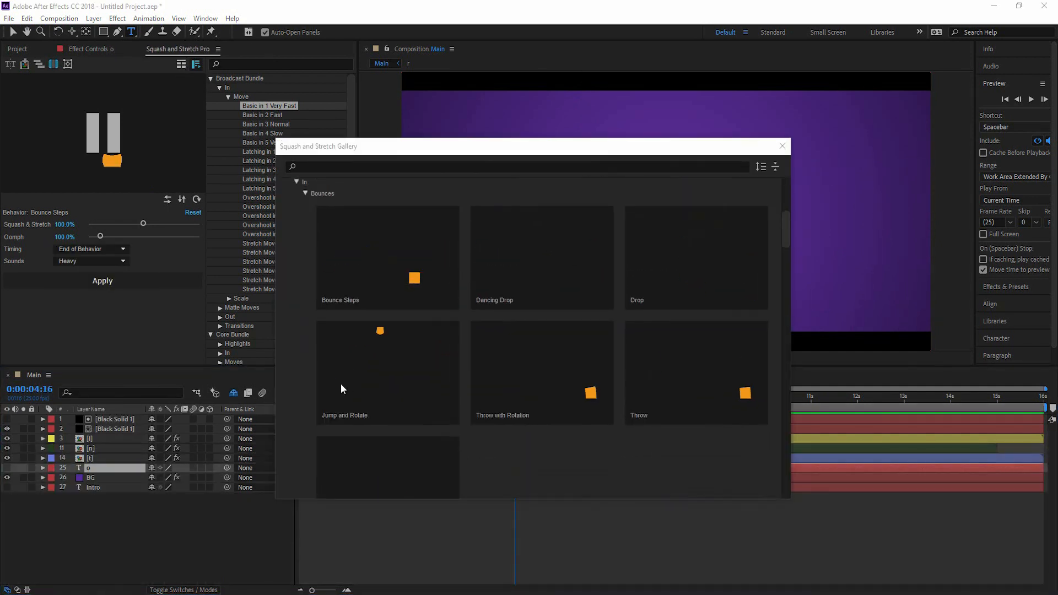
{"action": "double_click", "coordinate": [572, 279]}
{"action": "left_click", "coordinate": [101, 281]}
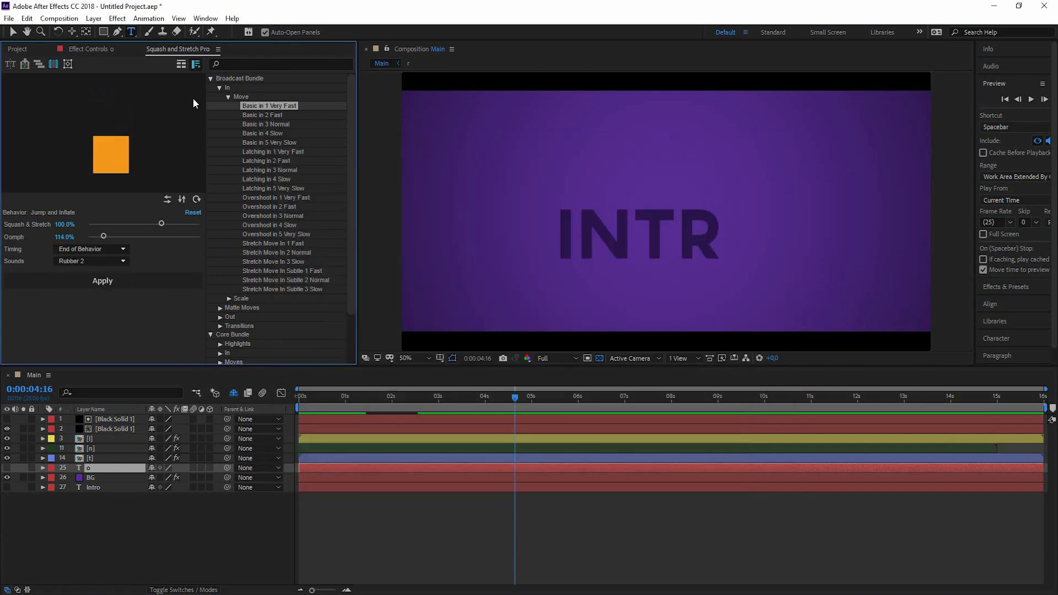
{"action": "left_click", "coordinate": [460, 403]}
Preview the INTRO letters' entrance from near the start.
{"action": "key", "text": "space"}
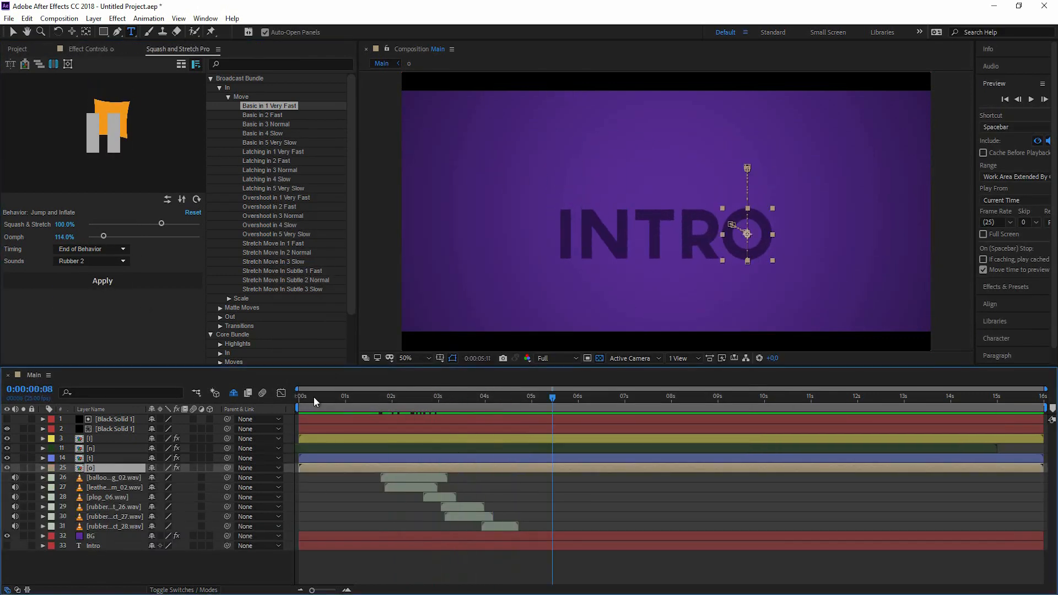
{"action": "left_click", "coordinate": [313, 397]}
{"action": "left_click_drag", "start_coordinate": [397, 409], "coordinate": [410, 412]}
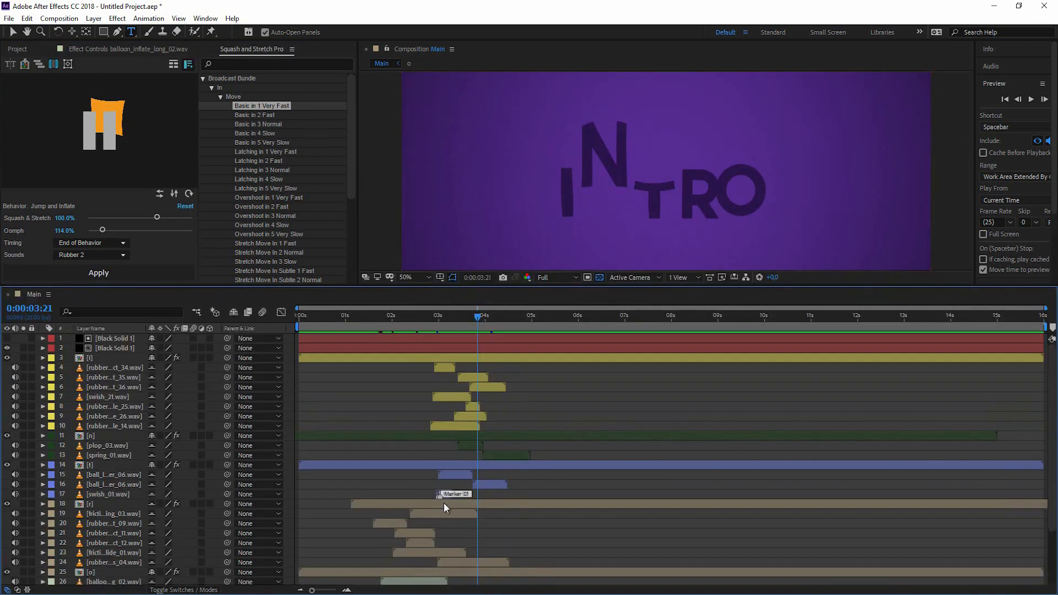
Fine-tune the N and its sounds' timing around 3:13.
{"action": "scroll", "coordinate": [449, 521], "scroll_direction": "down", "scroll_amount": 3}
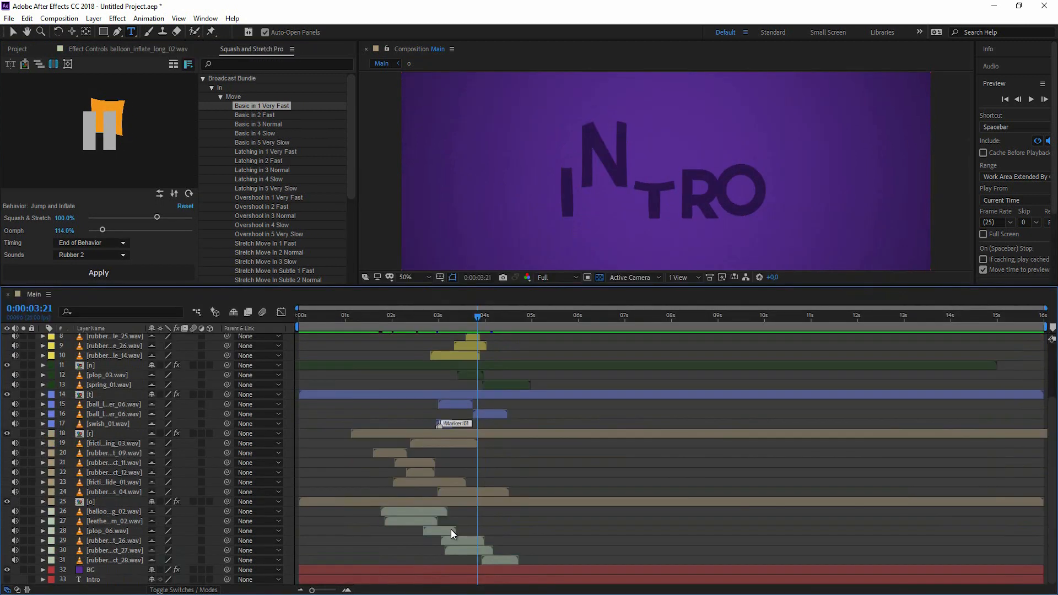
{"action": "scroll", "coordinate": [410, 417], "scroll_direction": "up", "scroll_amount": 3}
{"action": "left_click_drag", "start_coordinate": [481, 316], "coordinate": [469, 318]}
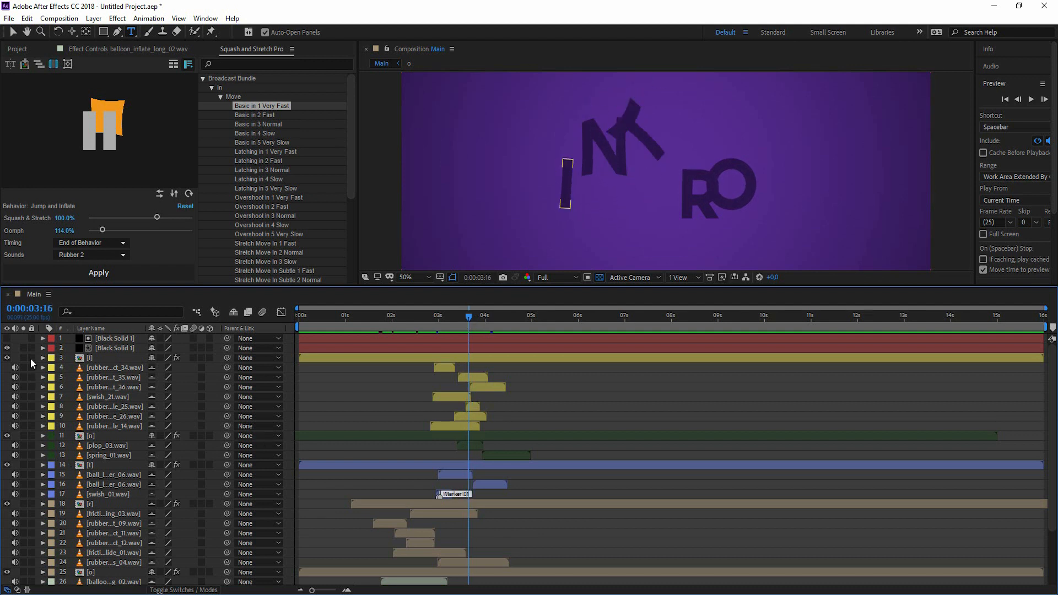
{"action": "left_click", "coordinate": [104, 436]}
{"action": "left_click", "coordinate": [108, 453], "text": "shift"}
{"action": "left_click_drag", "start_coordinate": [449, 444], "coordinate": [456, 433]}
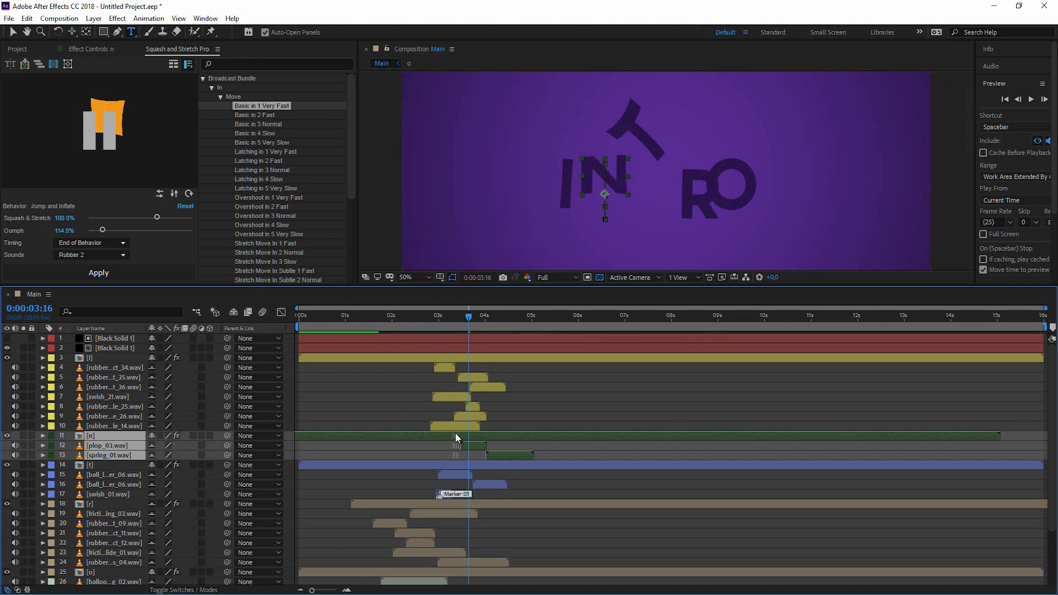
{"action": "mouse_move", "coordinate": [469, 318]}
{"action": "left_mouse_down"}
{"action": "mouse_move", "coordinate": [439, 325]}
{"action": "mouse_move", "coordinate": [454, 322]}
{"action": "left_mouse_up"}
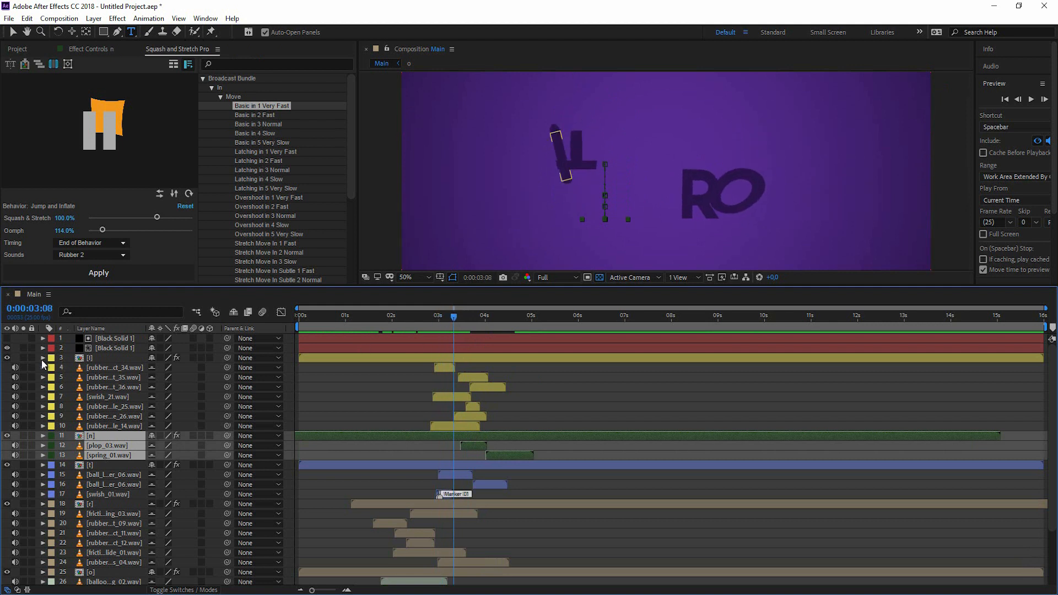
Fine-tune the I and its sounds' timing around 2:22–3:14.
{"action": "left_click", "coordinate": [88, 358]}
{"action": "left_click", "coordinate": [113, 426], "text": "shift"}
{"action": "left_click_drag", "start_coordinate": [458, 356], "coordinate": [450, 356]}
{"action": "left_click", "coordinate": [434, 320]}
{"action": "mouse_move", "coordinate": [433, 321]}
{"action": "left_mouse_down"}
{"action": "mouse_move", "coordinate": [456, 323]}
{"action": "mouse_move", "coordinate": [429, 356]}
{"action": "mouse_move", "coordinate": [450, 320]}
{"action": "left_mouse_up"}
{"action": "left_click_drag", "start_coordinate": [439, 356], "coordinate": [451, 356]}
{"action": "left_click_drag", "start_coordinate": [433, 322], "coordinate": [465, 331]}
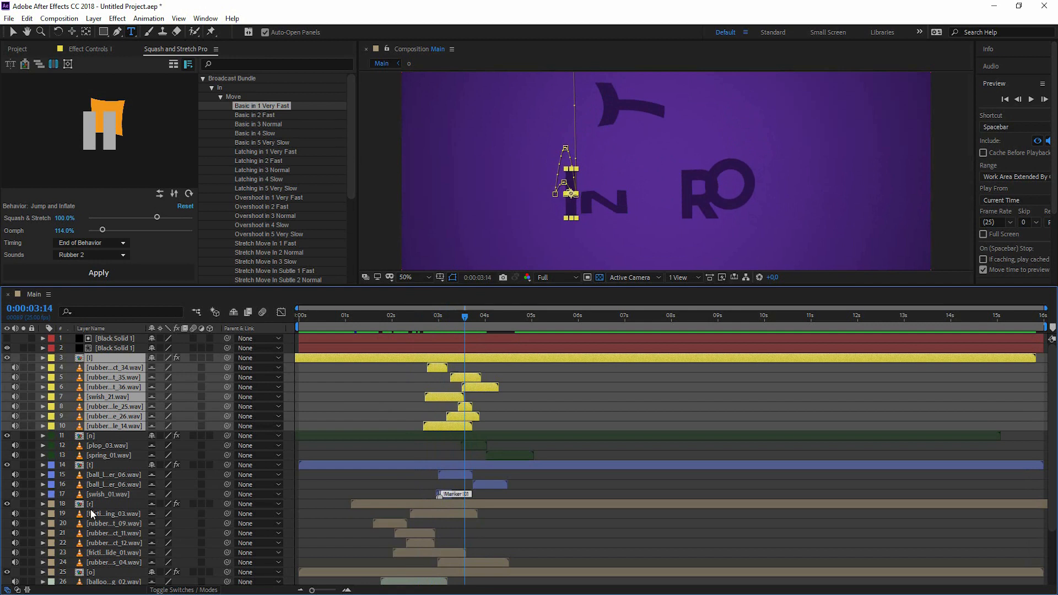
Label the O's sound layers through layer 31 orange and shift them slightly later.
{"action": "left_click", "coordinate": [104, 572]}
{"action": "scroll", "coordinate": [110, 556], "scroll_direction": "down", "scroll_amount": 3}
{"action": "left_click", "coordinate": [112, 560], "text": "shift"}
{"action": "left_click", "coordinate": [51, 502]}
{"action": "left_click", "coordinate": [77, 435]}
{"action": "left_click_drag", "start_coordinate": [441, 502], "coordinate": [461, 506]}
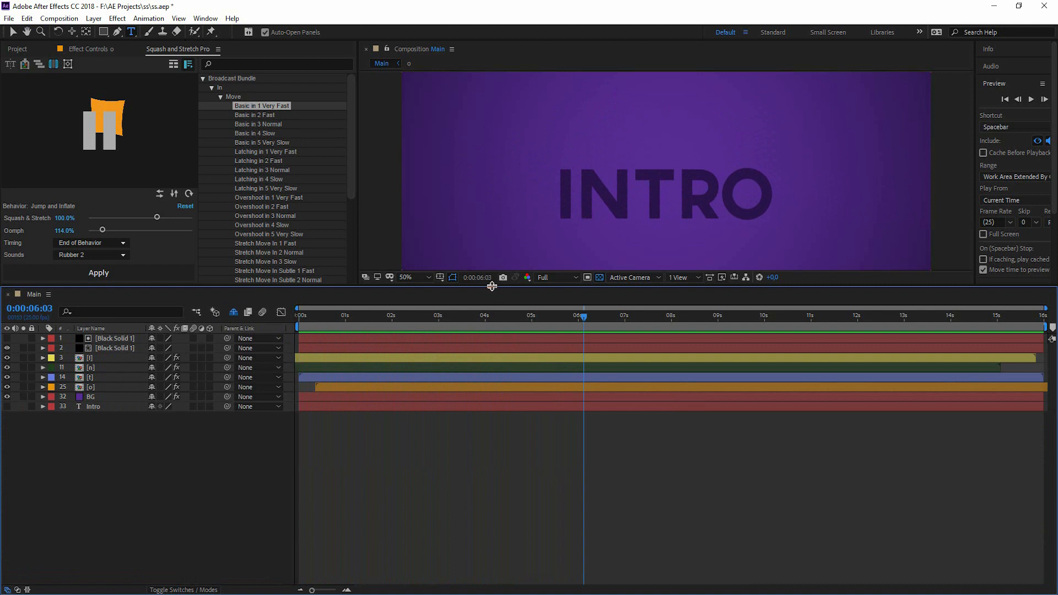
Enable motion blur on the I, N, T, O letter layers and BG, then preview from the start.
{"action": "left_click_drag", "start_coordinate": [492, 286], "coordinate": [498, 393]}
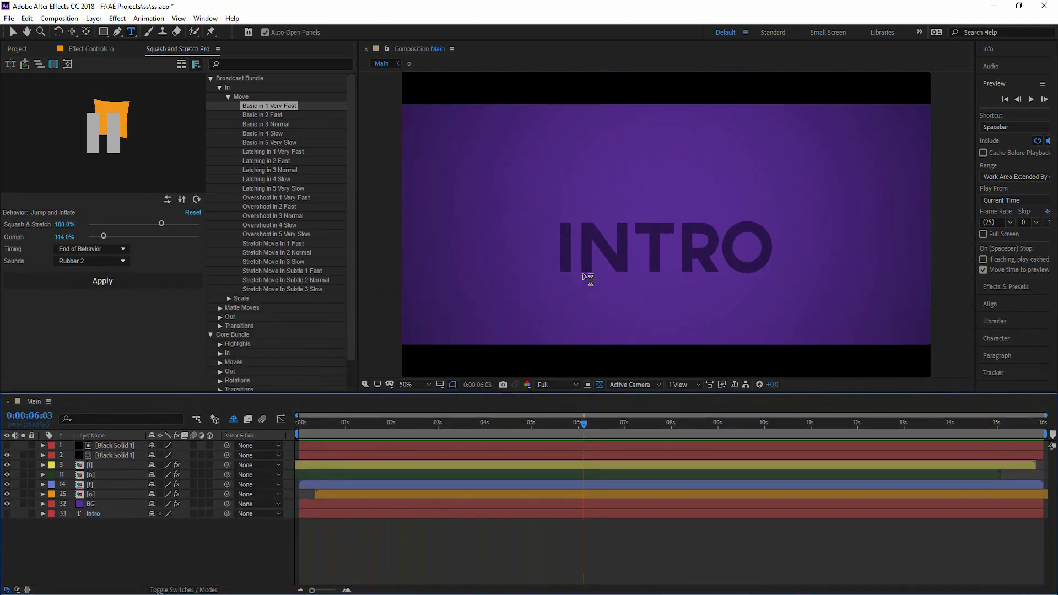
{"action": "left_click", "coordinate": [144, 493]}
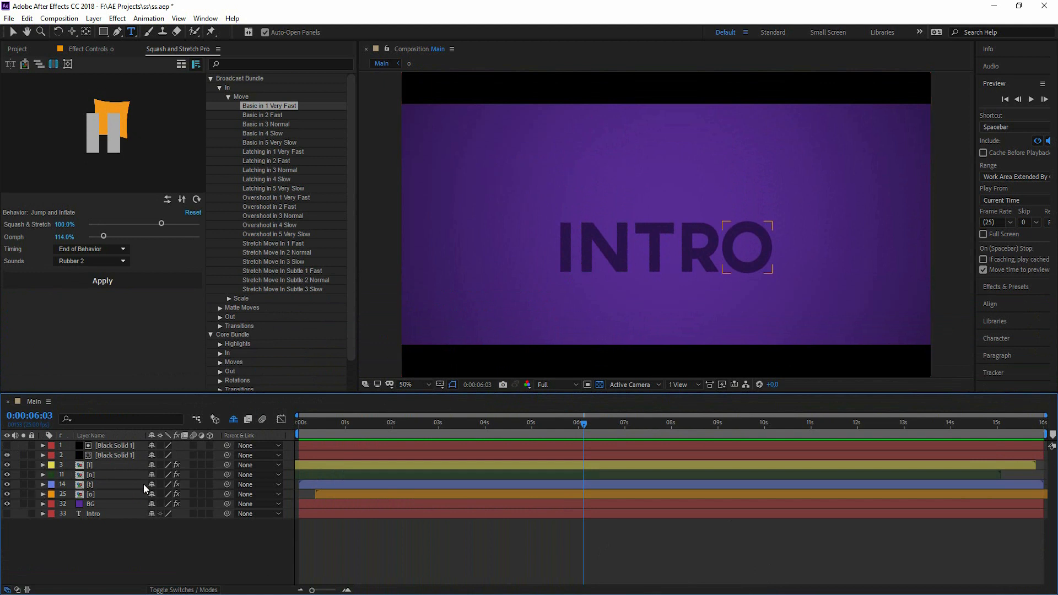
{"action": "left_click_drag", "start_coordinate": [193, 466], "coordinate": [194, 504]}
{"action": "key", "text": "Home"}
{"action": "key", "text": "space"}
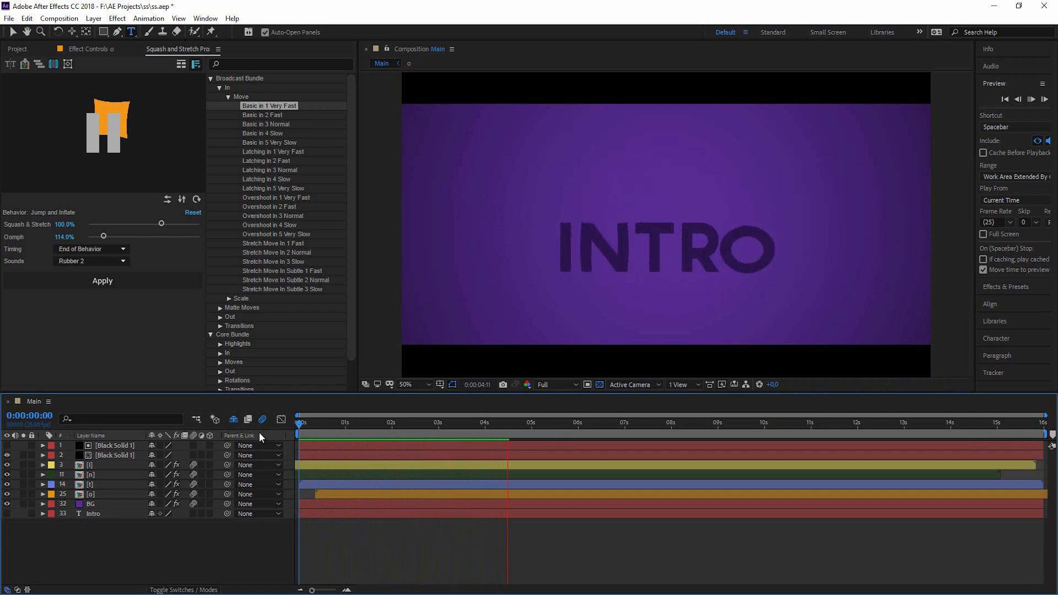
Stop playback and apply Trim Comp to Work Area on the Main composition.
{"action": "left_click", "coordinate": [363, 424]}
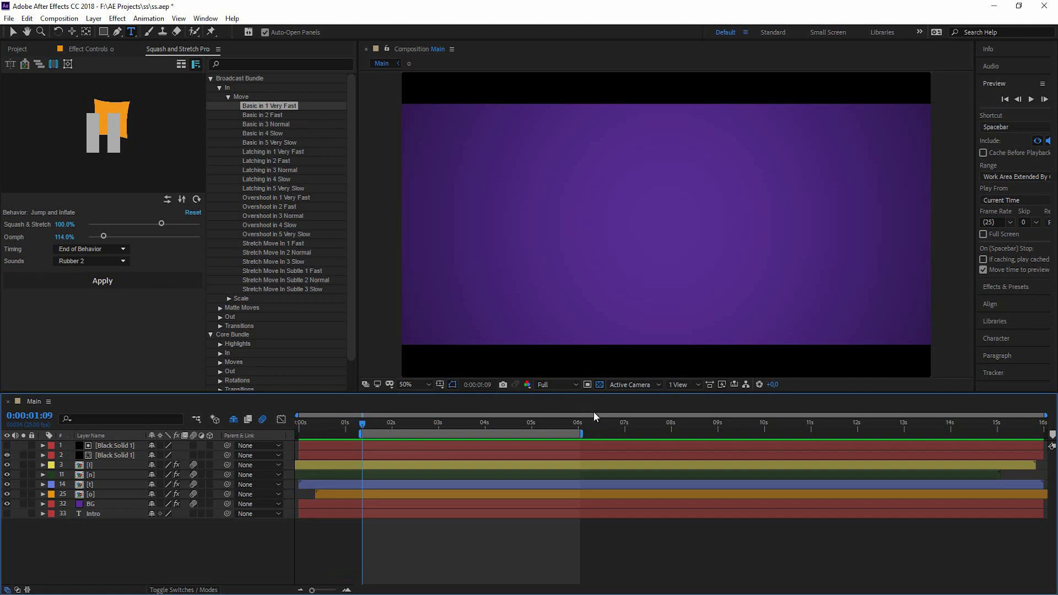
{"action": "right_click", "coordinate": [549, 437]}
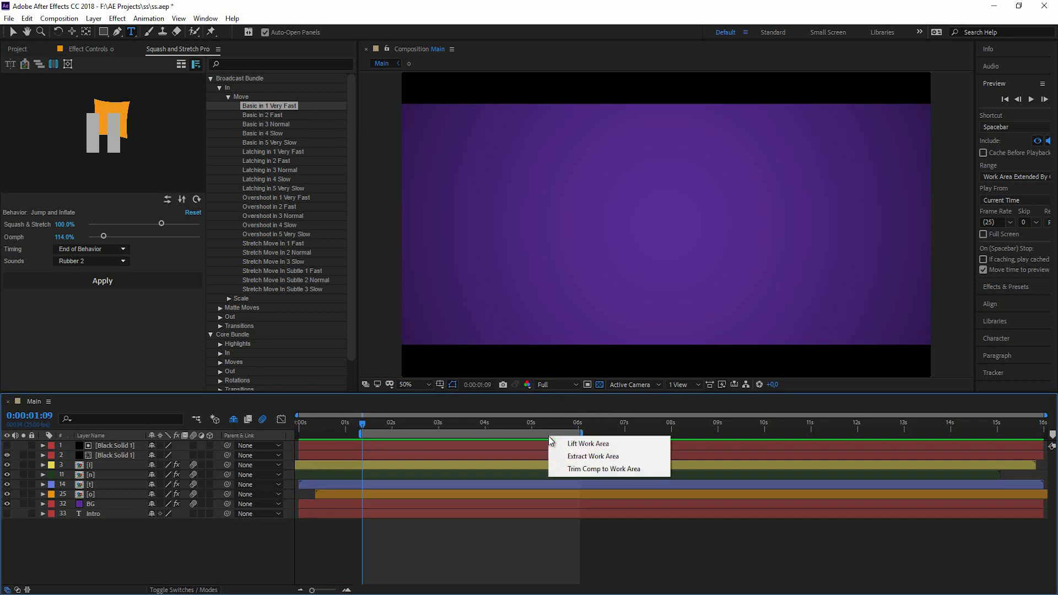
{"action": "left_click", "coordinate": [591, 470]}
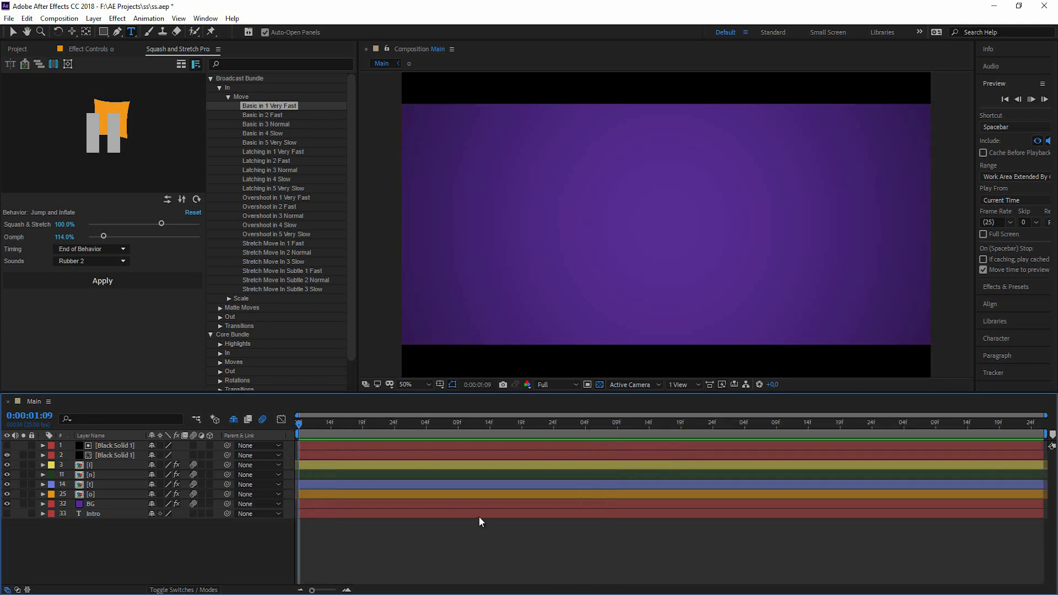
Preview the trimmed composition from its start, then stop playback.
{"action": "key", "text": "space"}
{"action": "left_click", "coordinate": [300, 425]}
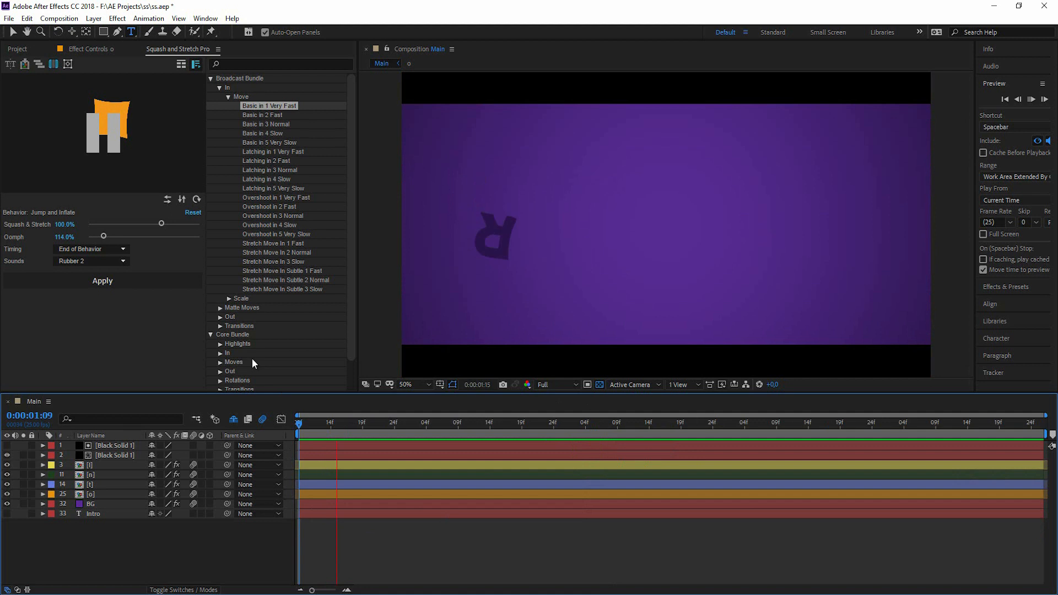
{"action": "key", "text": "space"}
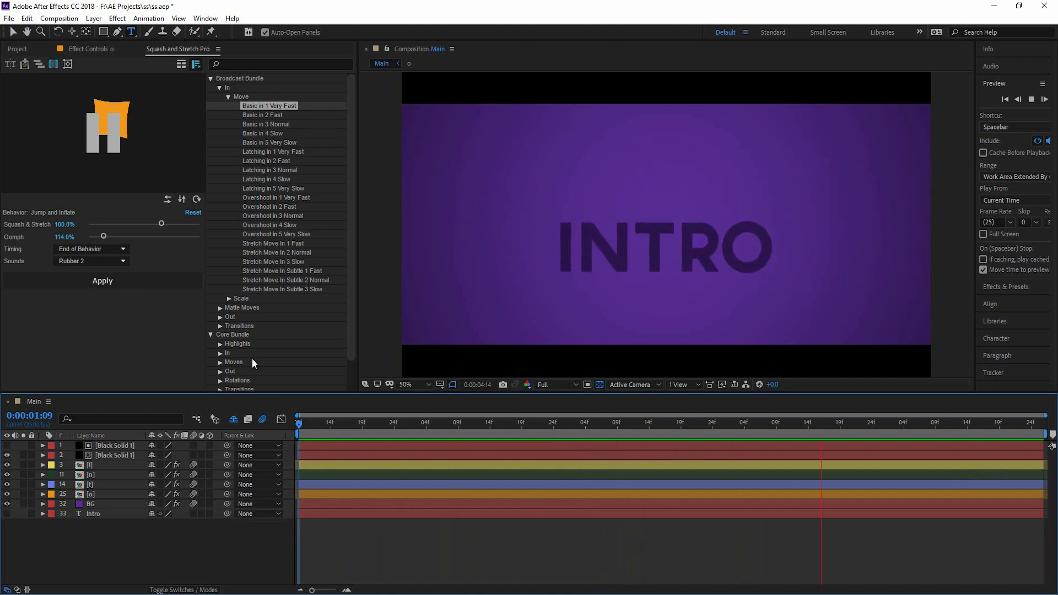
{"action": "key", "text": "space"}
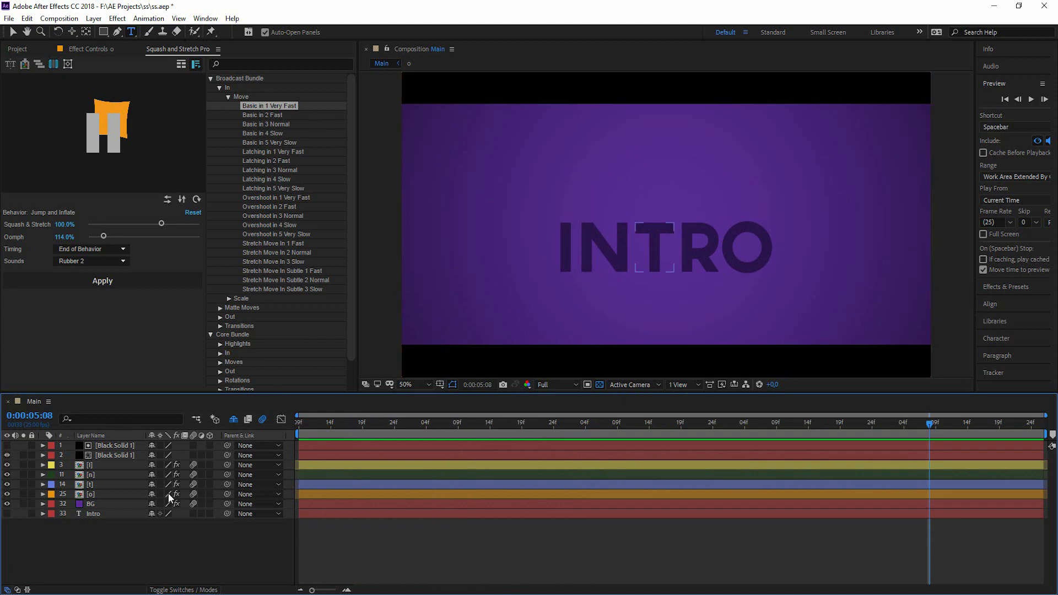
Reveal the shy sound layers, select layers 3 through 31, and precompose them as 'anim'.
{"action": "left_click", "coordinate": [207, 493]}
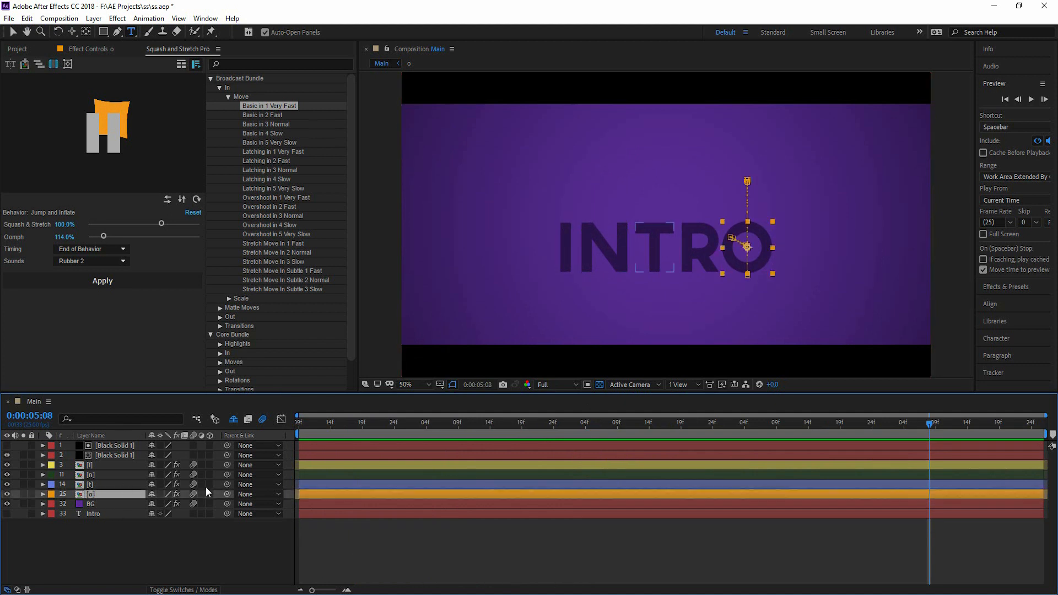
{"action": "left_click", "coordinate": [236, 416]}
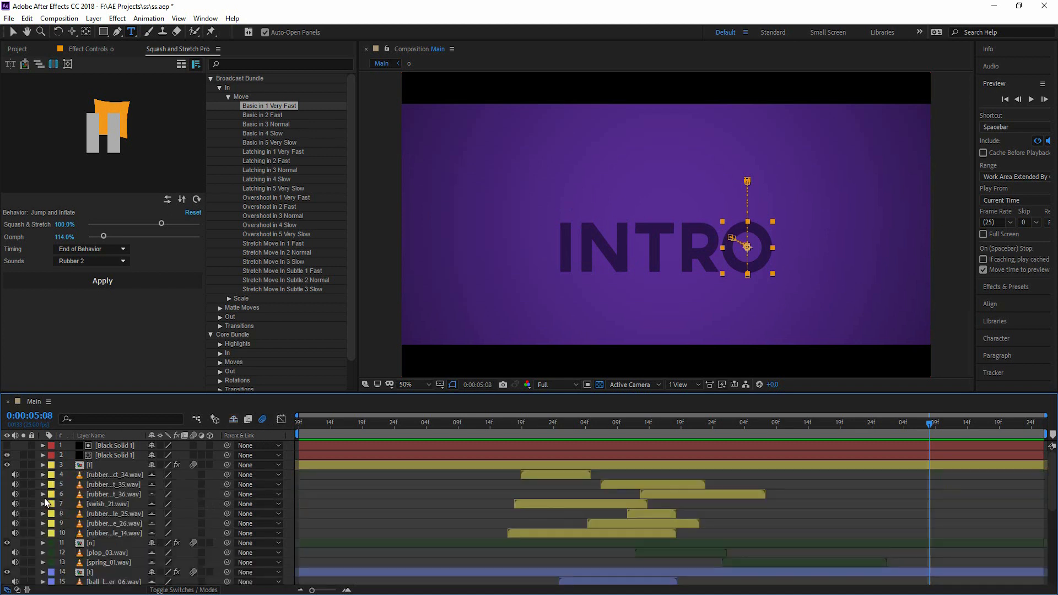
{"action": "left_click", "coordinate": [92, 465]}
{"action": "scroll", "coordinate": [127, 470], "scroll_direction": "down", "scroll_amount": 6}
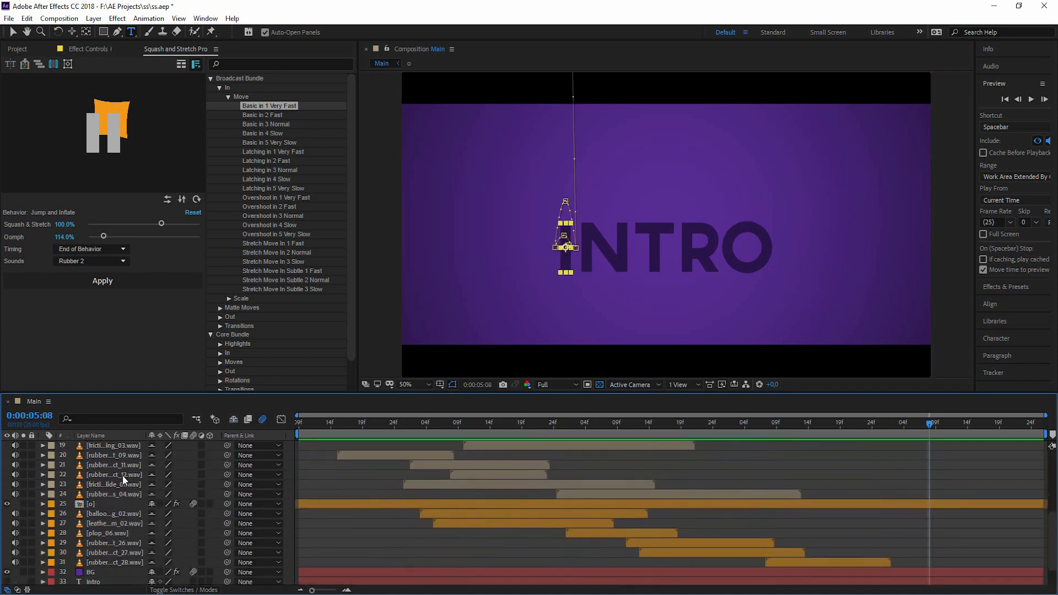
{"action": "left_click", "coordinate": [117, 560], "text": "shift"}
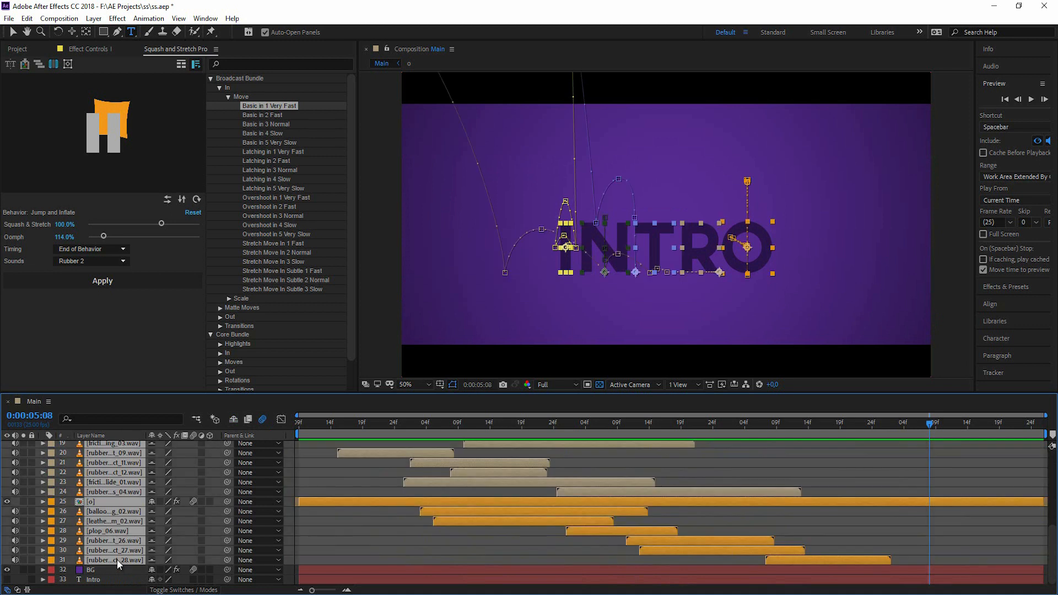
{"action": "key", "text": "ctrl+shift+c"}
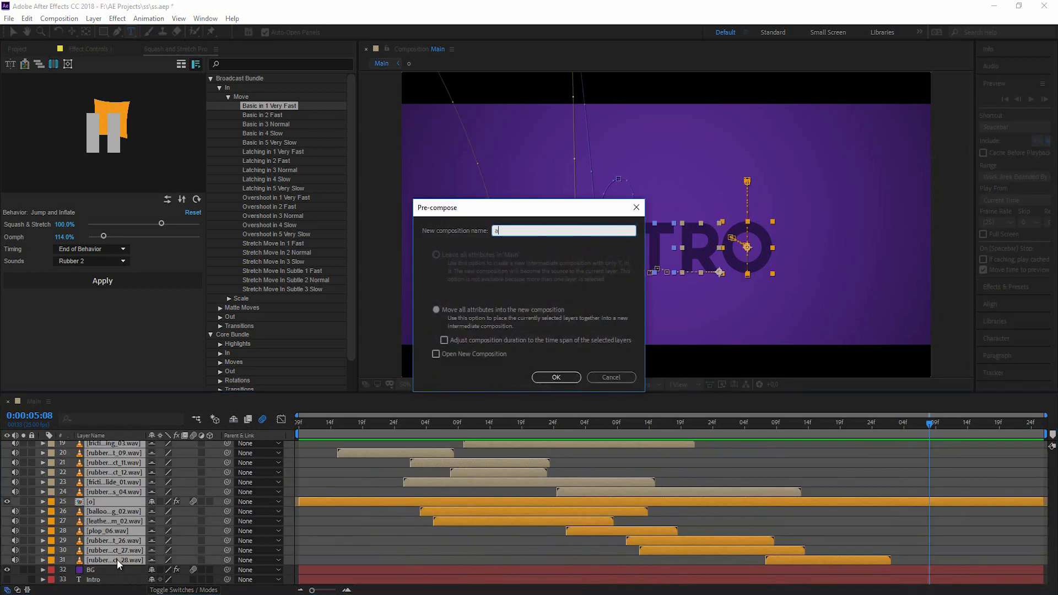
{"action": "key", "text": "Return"}
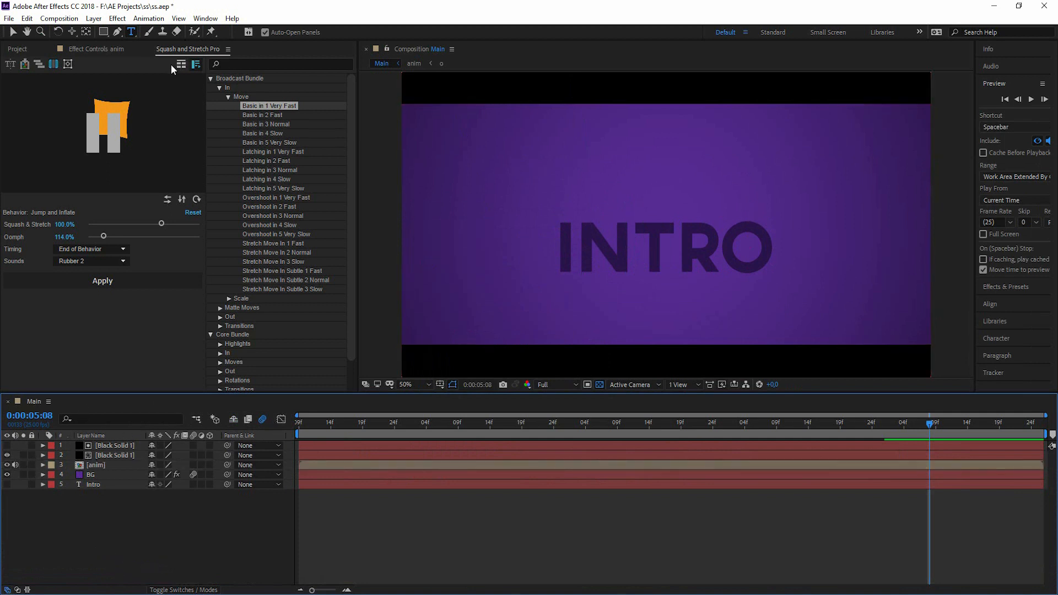
Widen the effect settings panel and select the anim layer.
{"action": "left_click", "coordinate": [107, 49]}
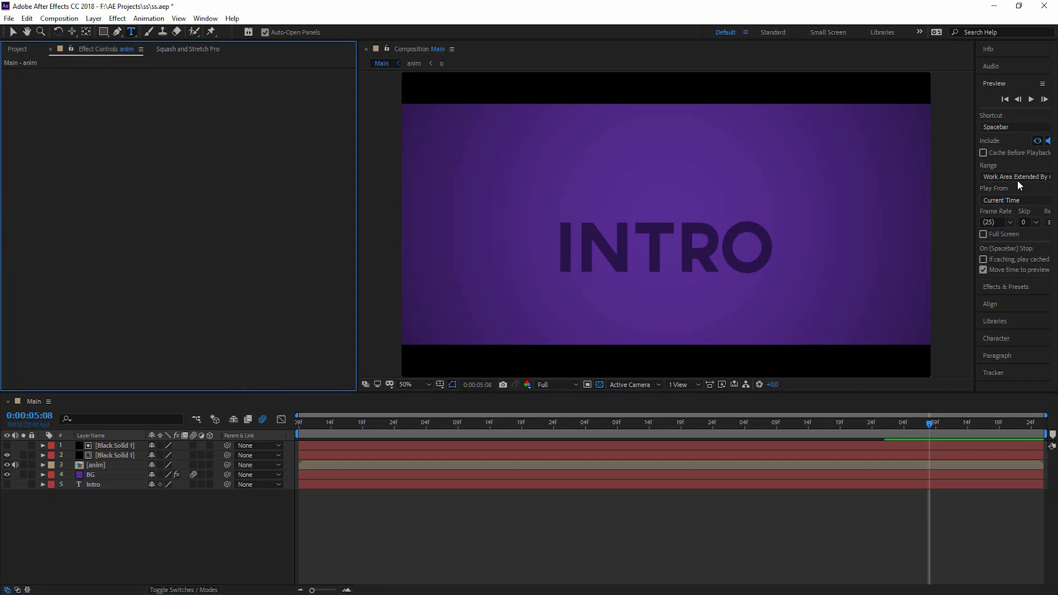
{"action": "left_click_drag", "start_coordinate": [976, 145], "coordinate": [881, 147]}
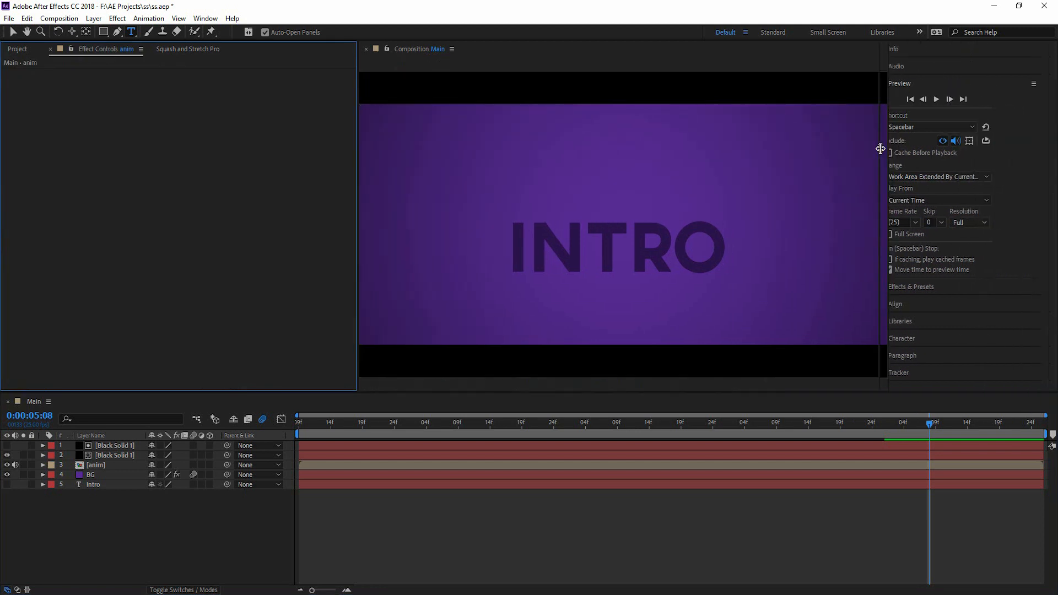
{"action": "left_click", "coordinate": [99, 466]}
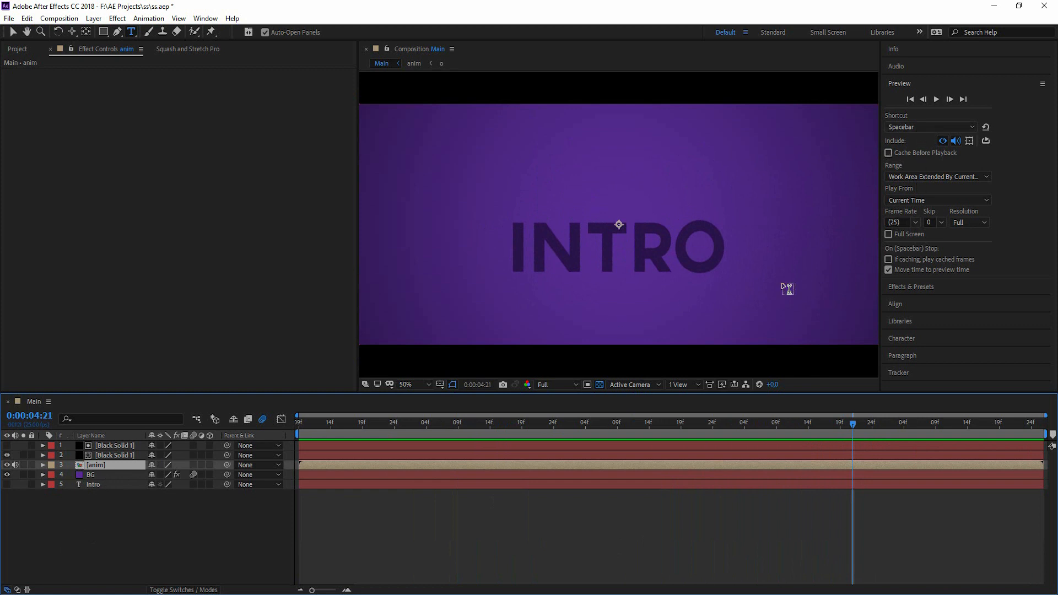
Apply the Tint effect to the anim layer with Map Black To set to white.
{"action": "left_click", "coordinate": [915, 290]}
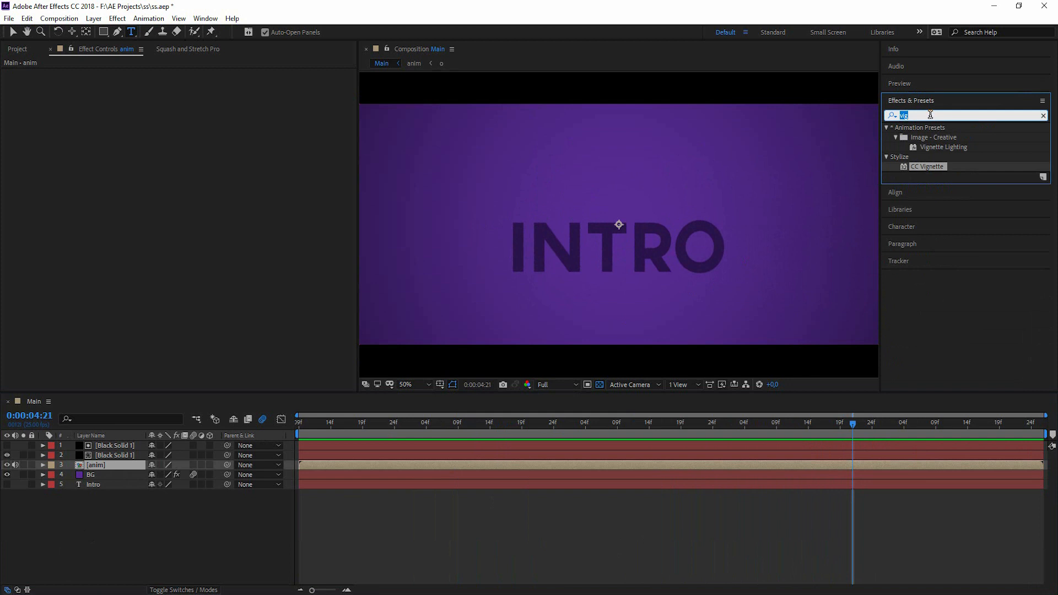
{"action": "type", "text": "tint"}
{"action": "left_click_drag", "start_coordinate": [924, 167], "coordinate": [91, 465]}
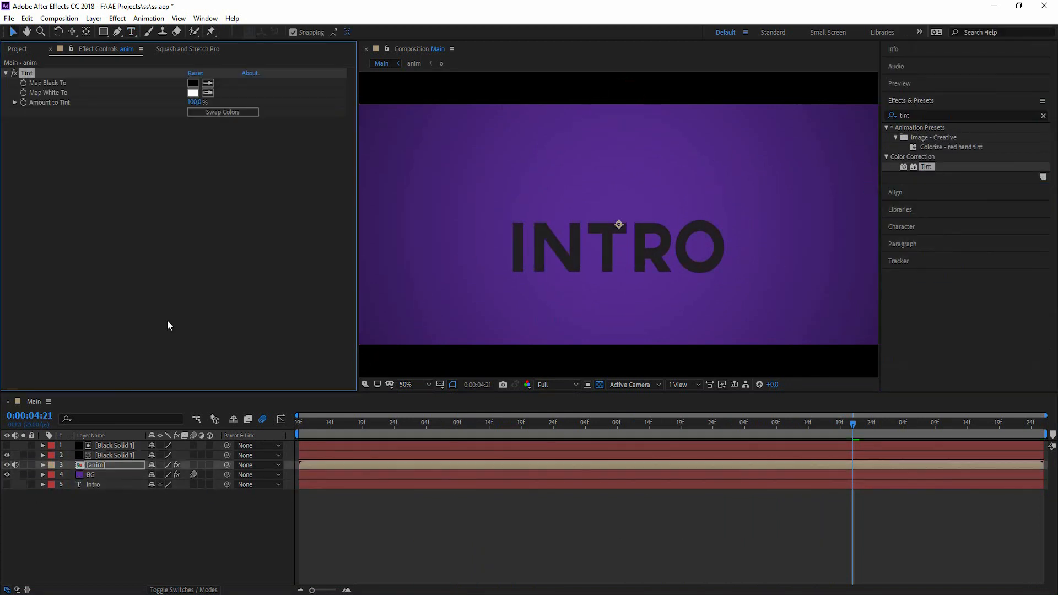
{"action": "left_click", "coordinate": [234, 164]}
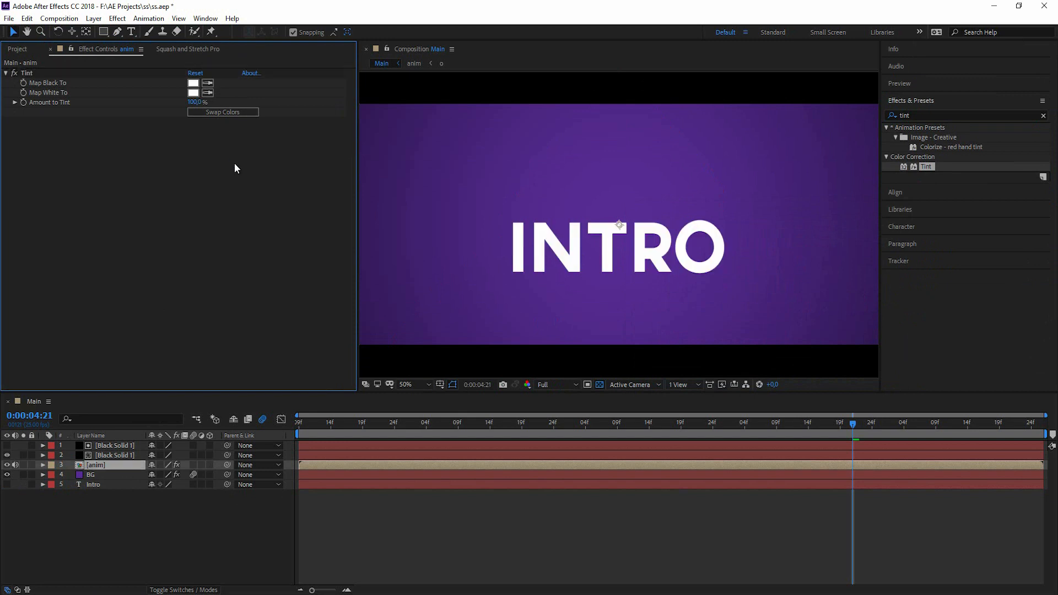
{"action": "left_click", "coordinate": [424, 528]}
{"action": "left_click_drag", "start_coordinate": [302, 425], "coordinate": [283, 427]}
Preview the finished intro, stopping at 0:00:03:20 to scrub through the letter landings.
{"action": "key", "text": "space"}
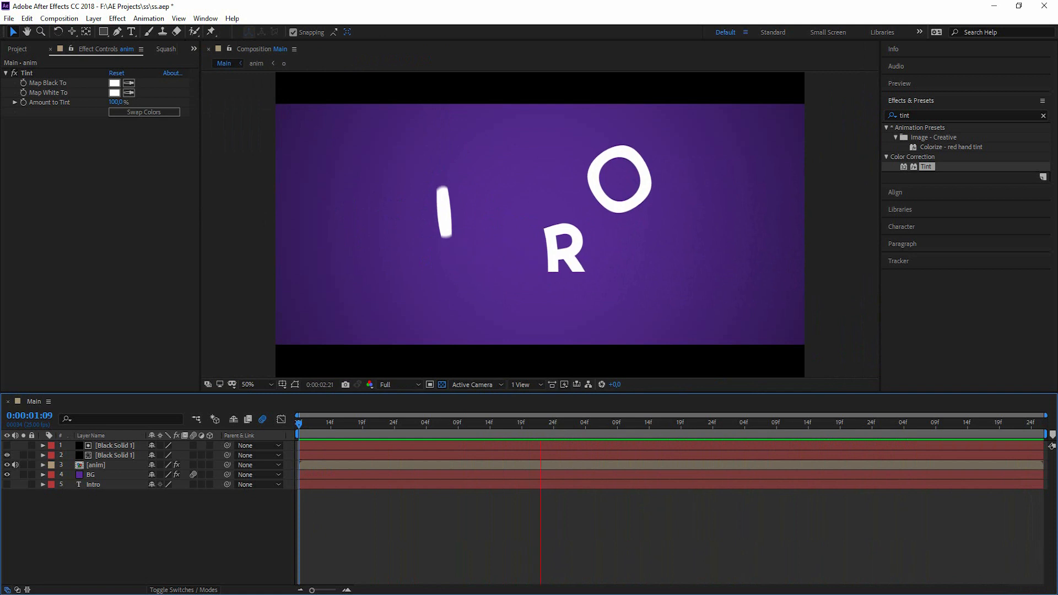
{"action": "left_click", "coordinate": [688, 425]}
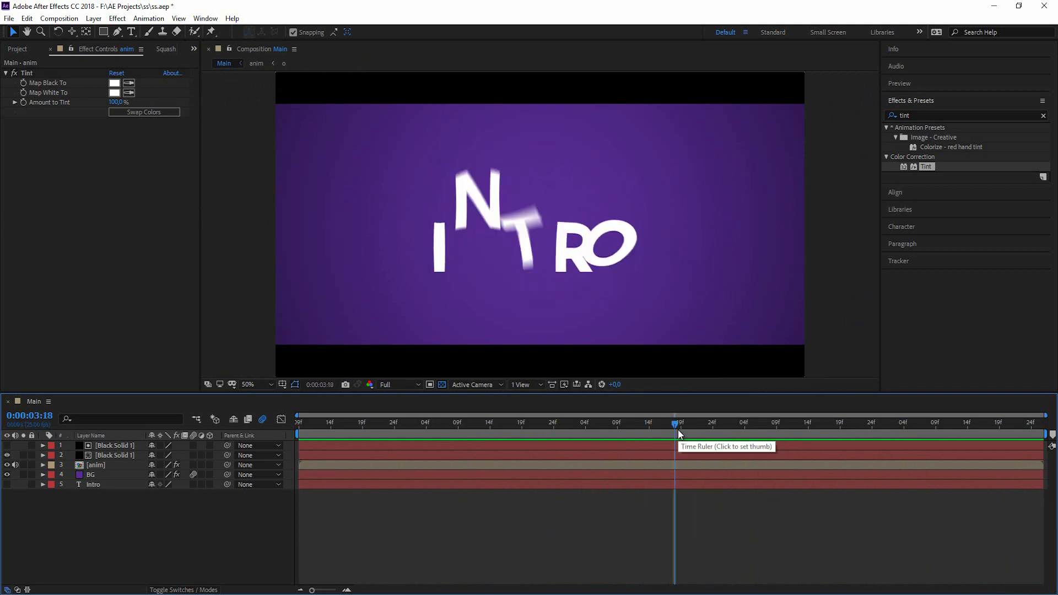
{"action": "left_click_drag", "start_coordinate": [694, 425], "coordinate": [810, 421]}
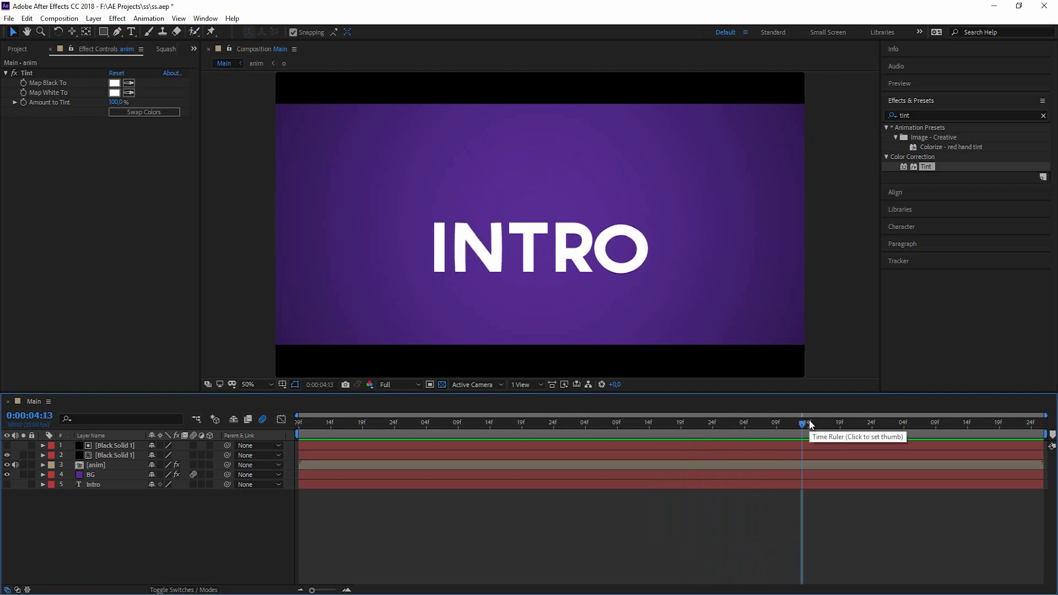
{"action": "key", "text": "space"}
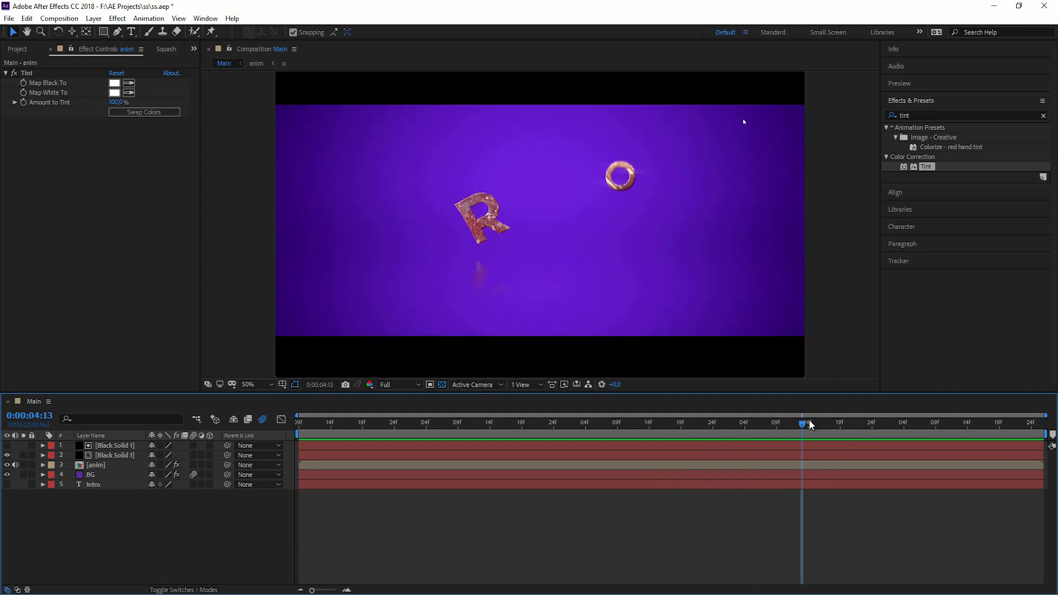